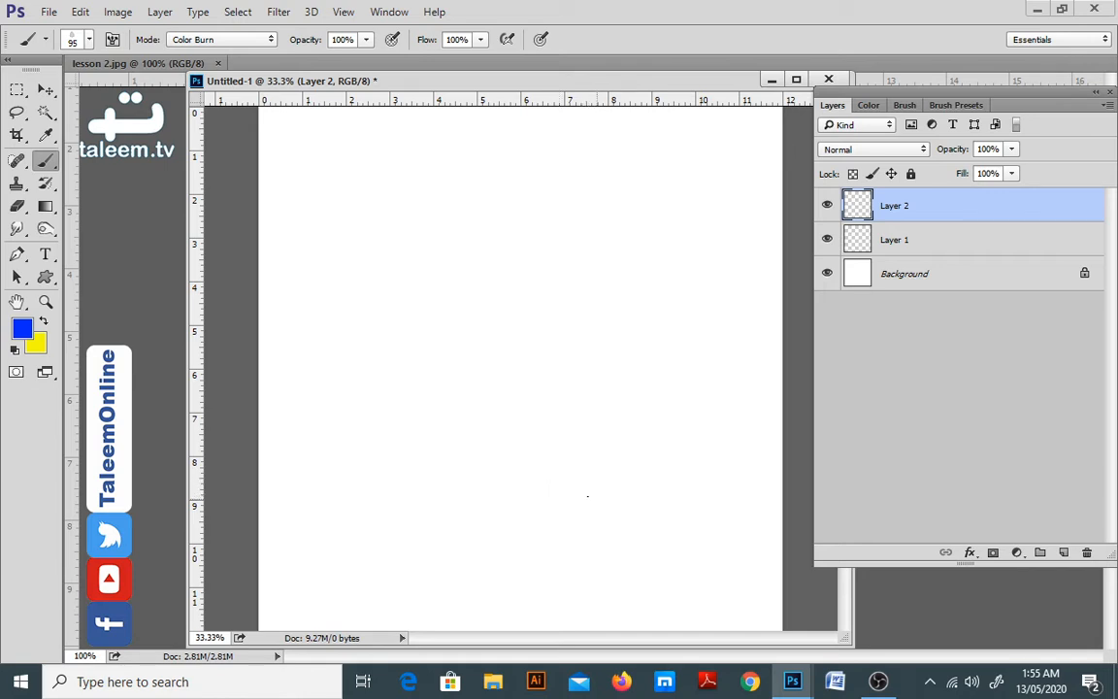
Choose the hard round brush preset and display the detailed brush tip settings.
click(955, 105)
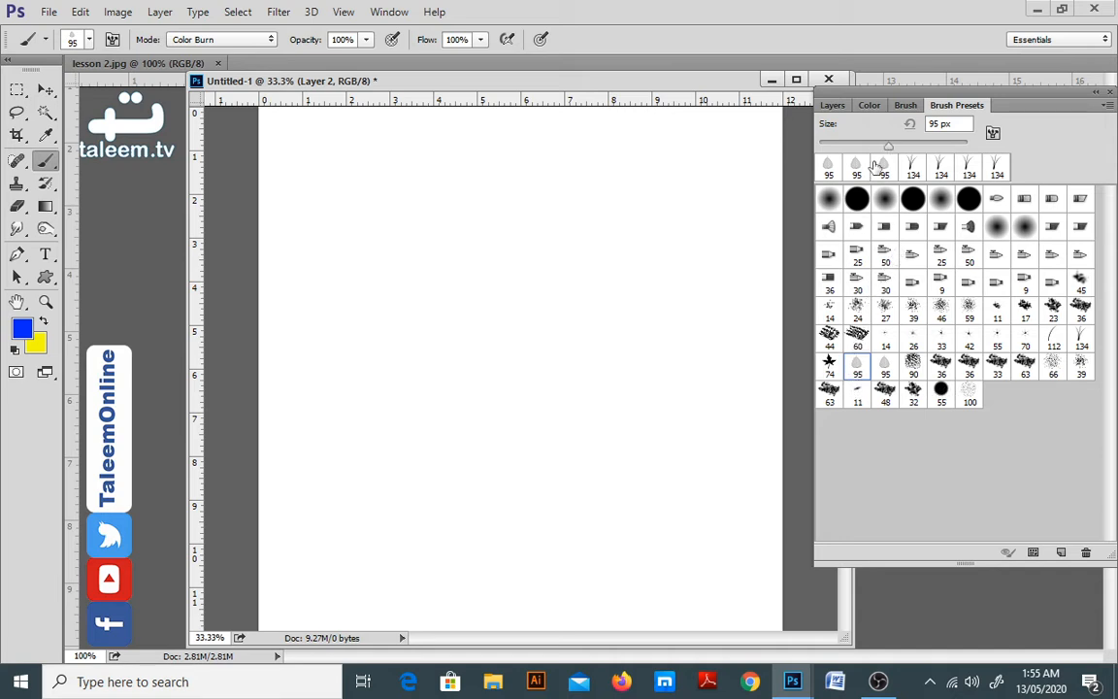
click(857, 199)
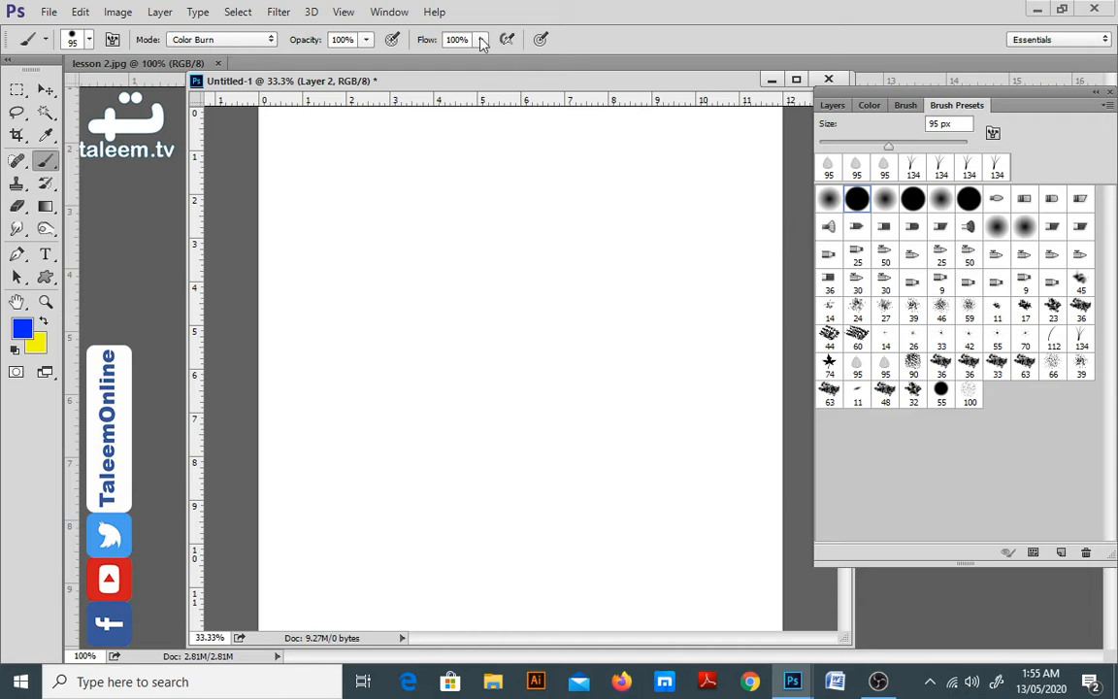
click(389, 13)
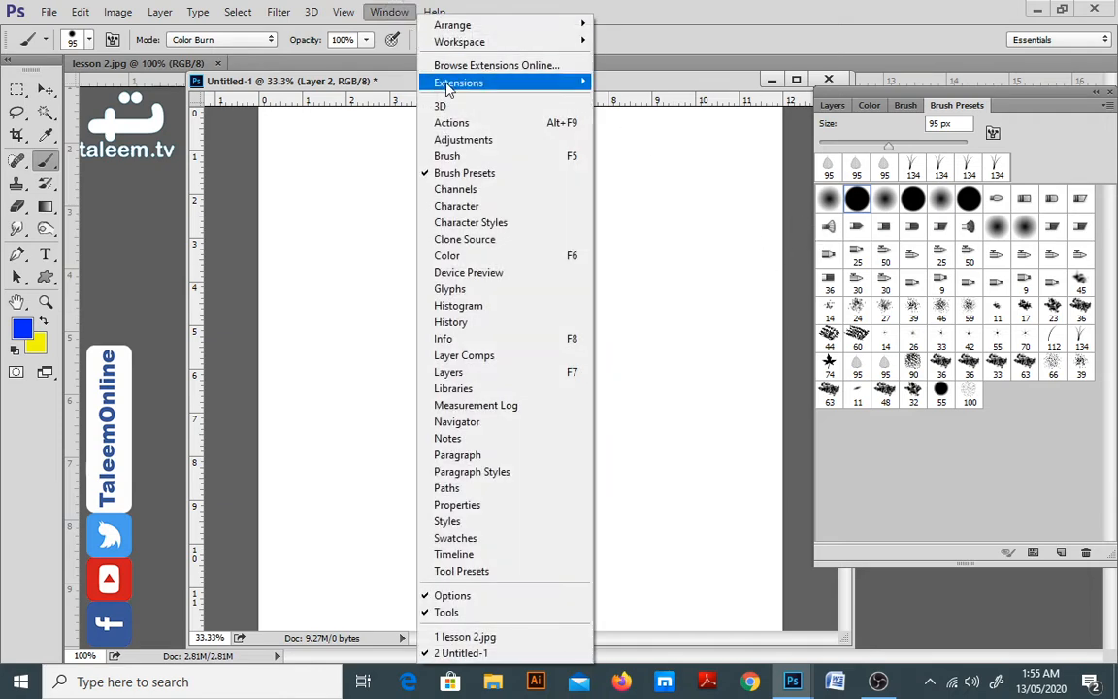
click(509, 157)
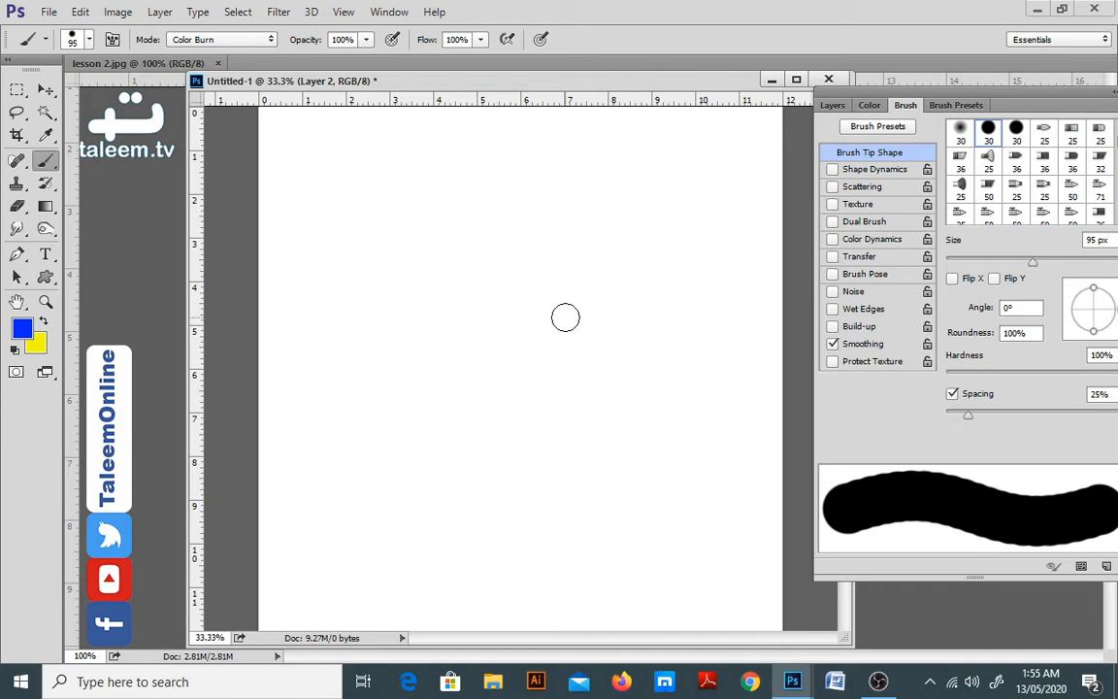
Reduce the brush size to 45 px and bring the brush settings panel fully into view.
key(bracketleft)
key(bracketleft)
key(bracketleft)
key(bracketleft)
key(bracketleft)
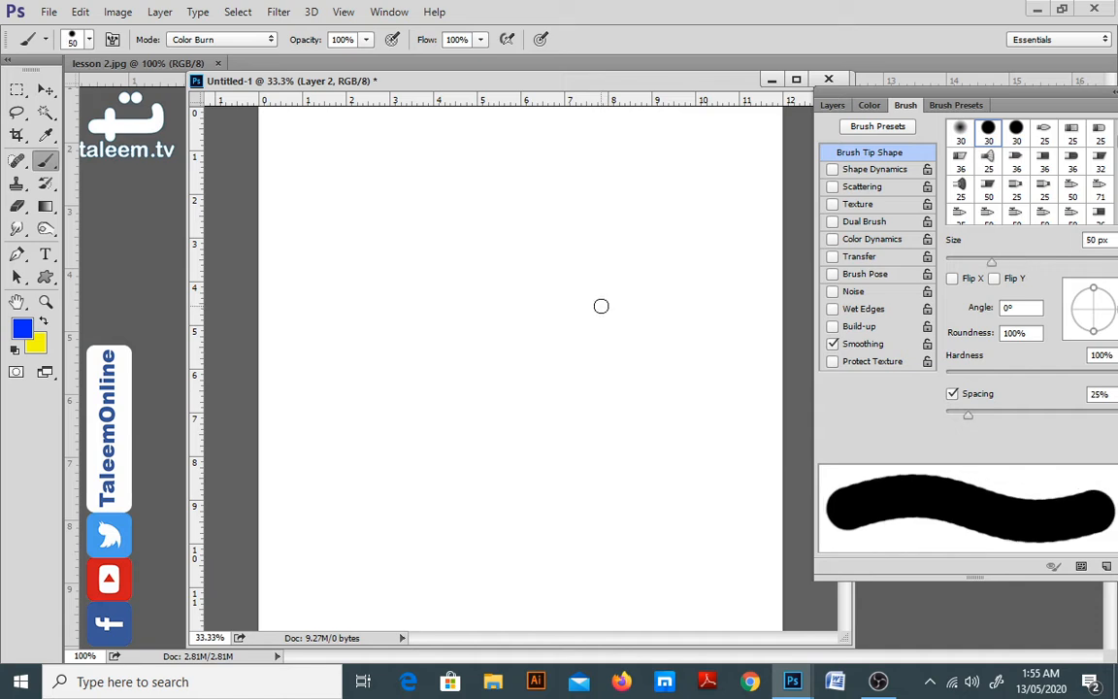
key(bracketleft)
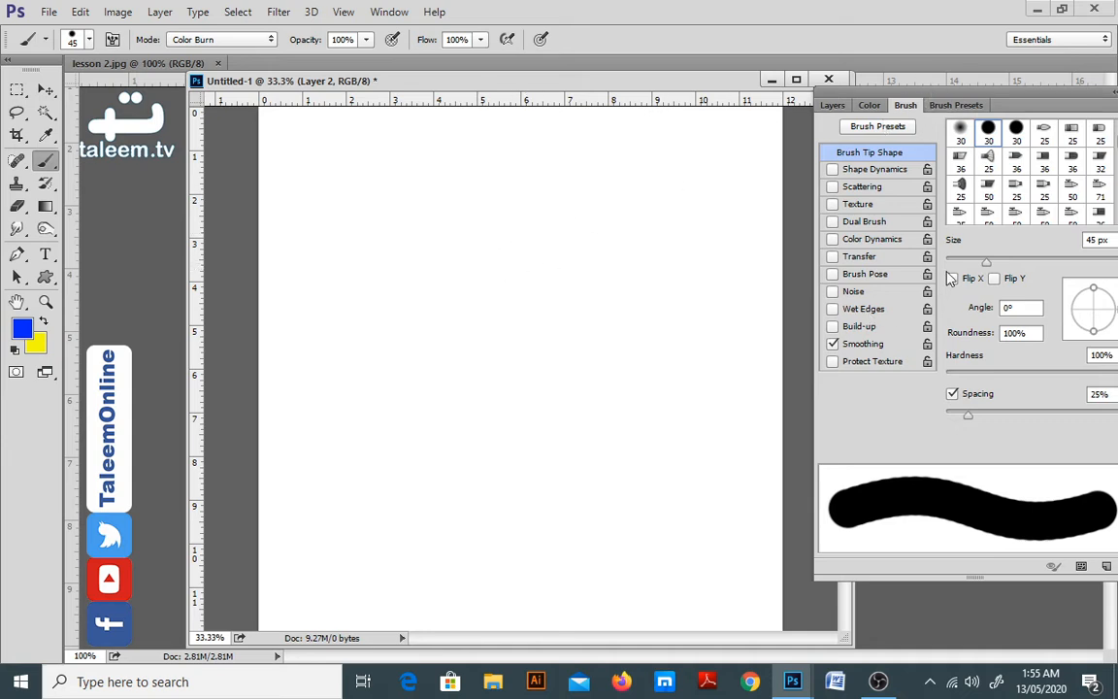
drag(891, 92, 872, 95)
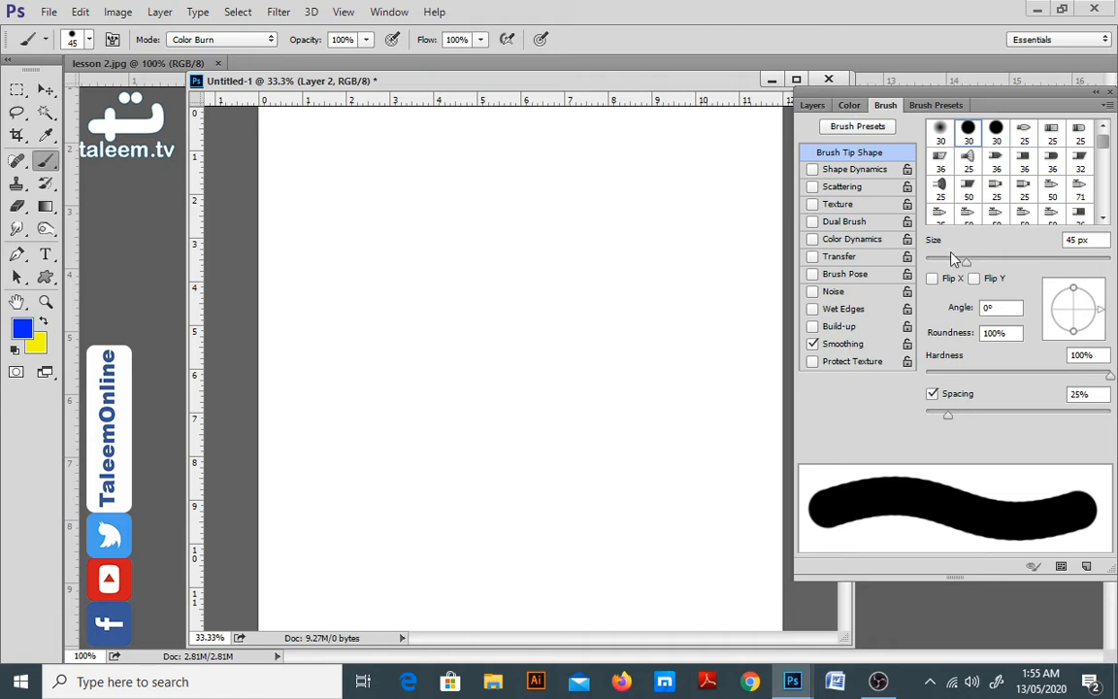
Paint a vertical blue line with a 25 px brush and a shorter one below it with a 63 px brush.
mouse_move(968, 267)
mouse_down()
mouse_move(939, 268)
mouse_move(947, 279)
mouse_up()
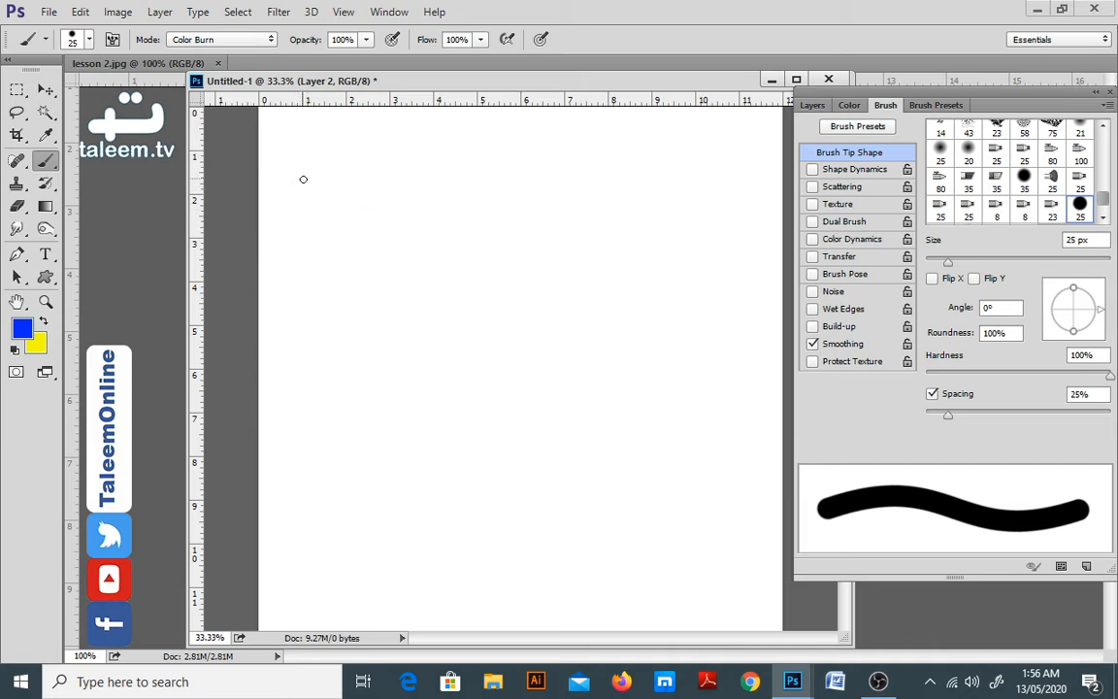
mouse_move(304, 179)
mouse_down()
mouse_move(319, 287)
mouse_move(307, 361)
mouse_up()
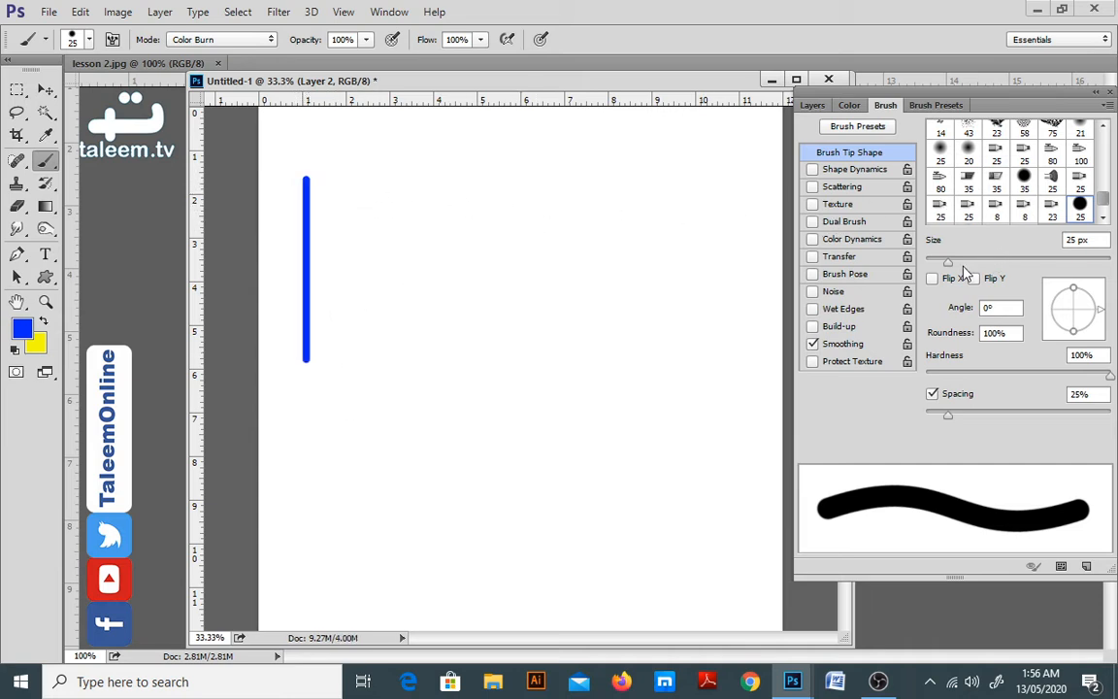
drag(969, 263, 983, 263)
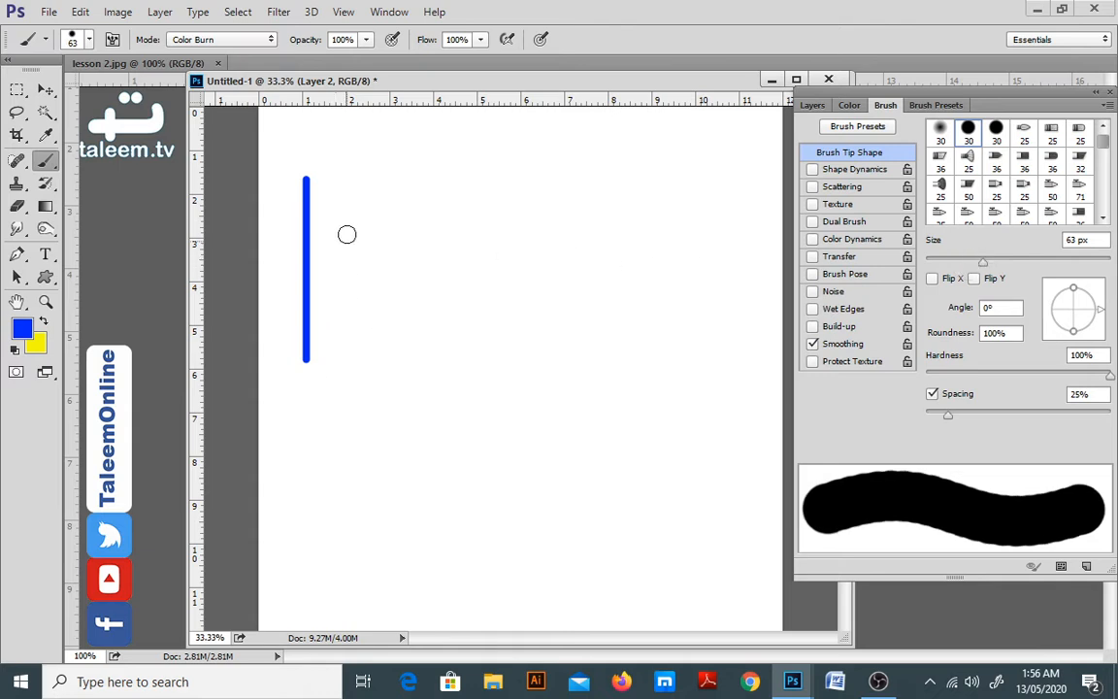
drag(304, 392, 301, 497)
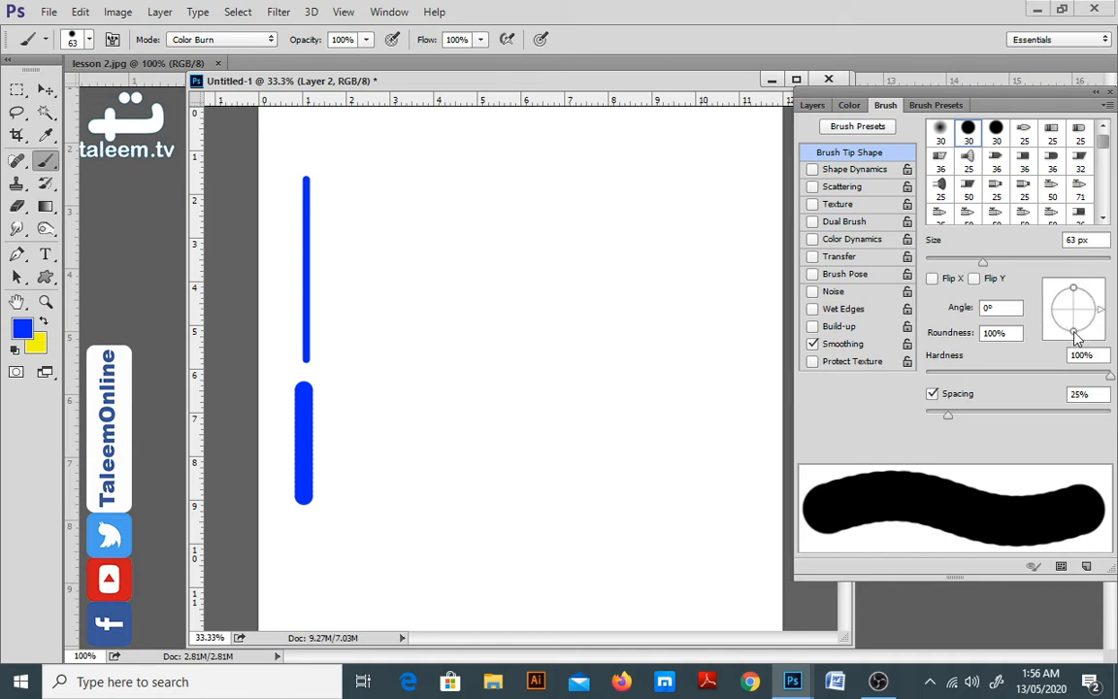
Shape the brush tip to a 16° angle and 52% roundness, and paint a short stroke, undoing the longer curved one.
mouse_move(1075, 333)
mouse_down()
mouse_move(1076, 319)
mouse_move(1102, 315)
mouse_move(1075, 337)
mouse_move(1100, 310)
mouse_move(1092, 295)
mouse_move(1094, 307)
mouse_move(1073, 311)
mouse_move(1077, 331)
mouse_up()
drag(628, 291, 633, 330)
mouse_move(606, 378)
mouse_down()
mouse_move(567, 350)
mouse_move(533, 395)
mouse_move(545, 432)
mouse_move(580, 455)
mouse_move(575, 494)
mouse_move(541, 522)
mouse_move(509, 507)
mouse_move(512, 460)
mouse_move(499, 429)
mouse_move(459, 445)
mouse_move(442, 491)
mouse_move(456, 529)
mouse_move(487, 545)
mouse_move(543, 530)
mouse_up()
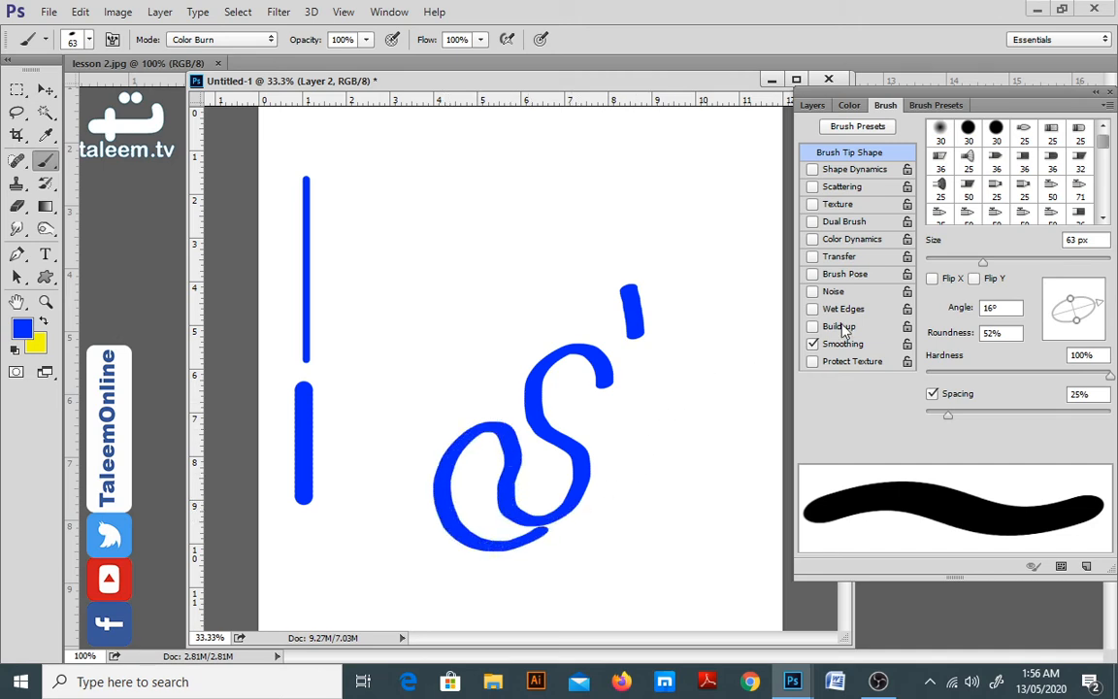
key(ctrl+z)
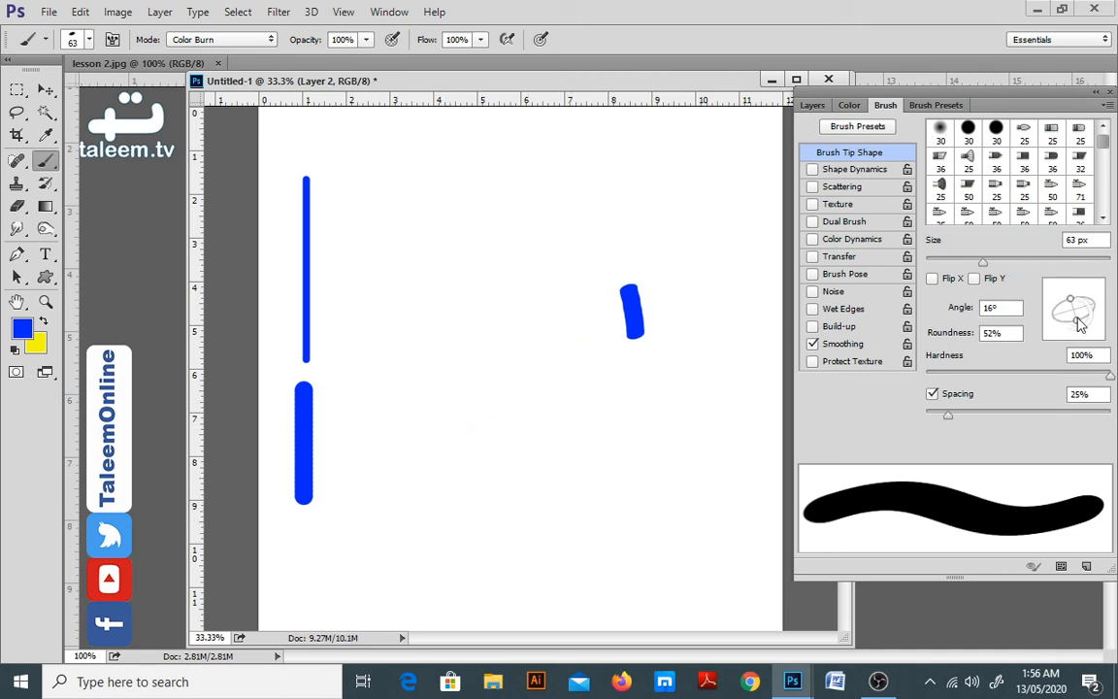
Paint two curved strokes with the brush tip at 40% roundness, one at a 16° angle and one at 91°.
drag(1077, 319, 1077, 321)
mouse_move(656, 436)
mouse_down()
mouse_move(634, 410)
mouse_move(604, 544)
mouse_up()
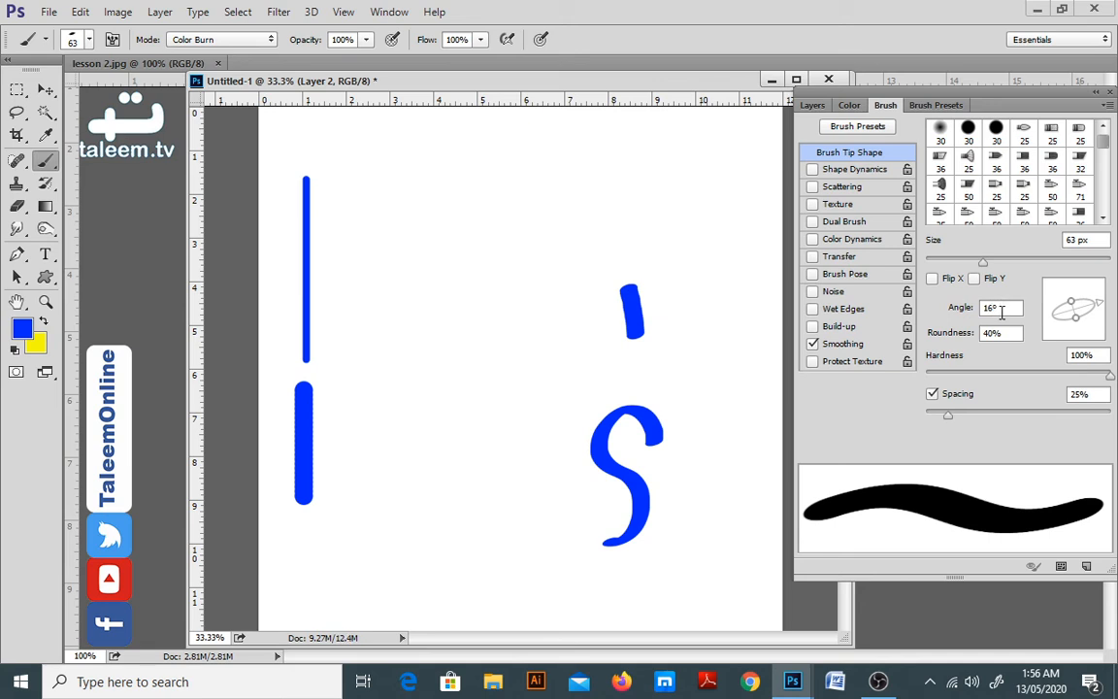
double_click(1001, 308)
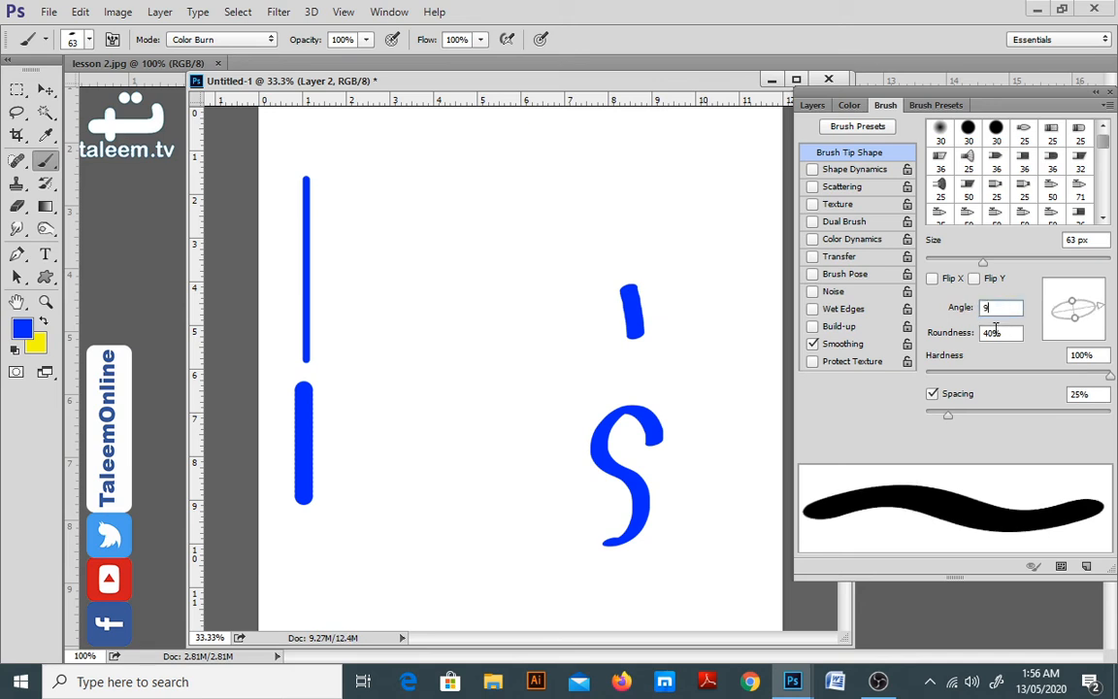
text(91)
double_click(1010, 333)
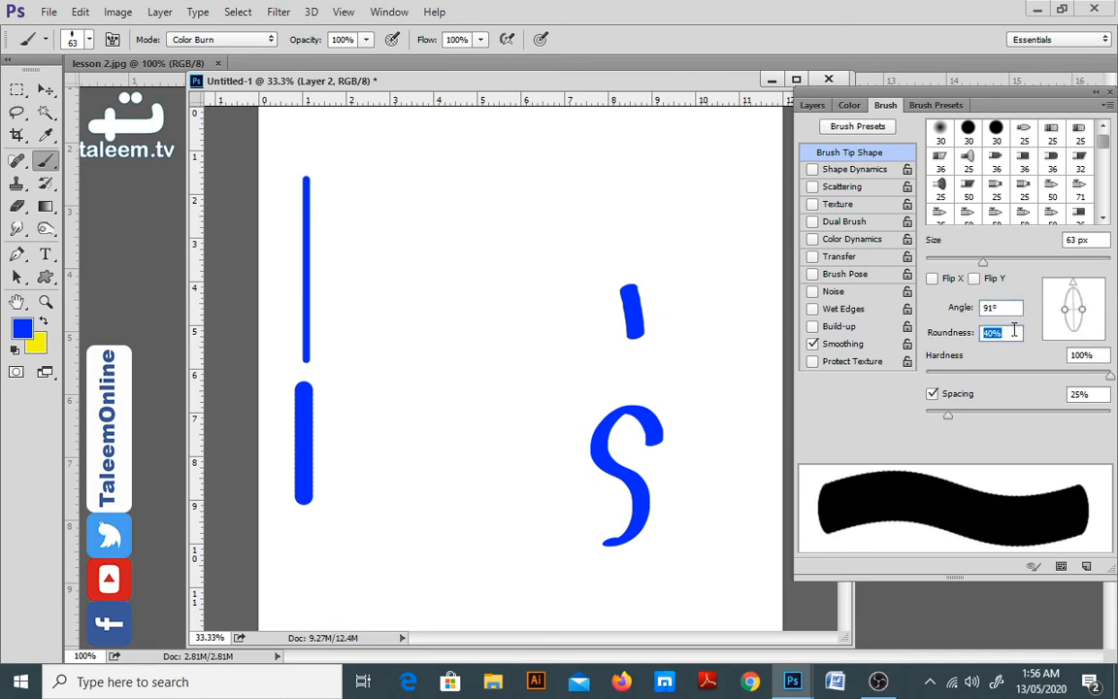
mouse_move(510, 416)
mouse_down()
mouse_move(565, 372)
mouse_move(535, 451)
mouse_move(565, 537)
mouse_move(490, 448)
mouse_up()
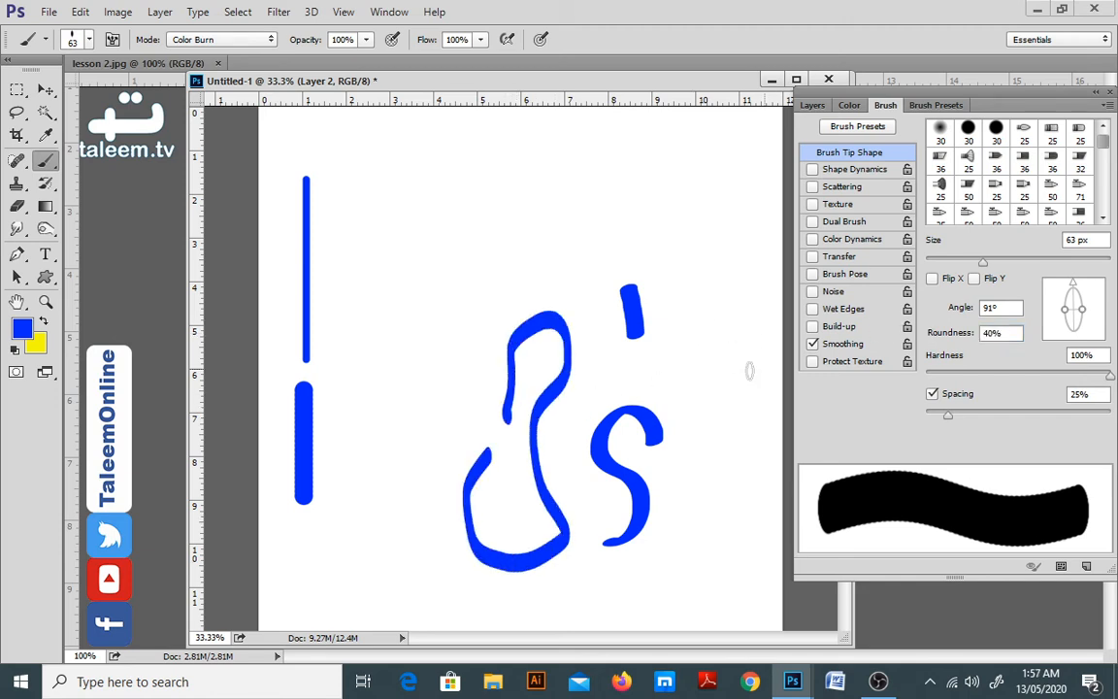
Undo the two curved strokes painted with the 40% roundness tip.
key(ctrl+alt+z)
key(ctrl+alt+z)
key(ctrl+alt+z)
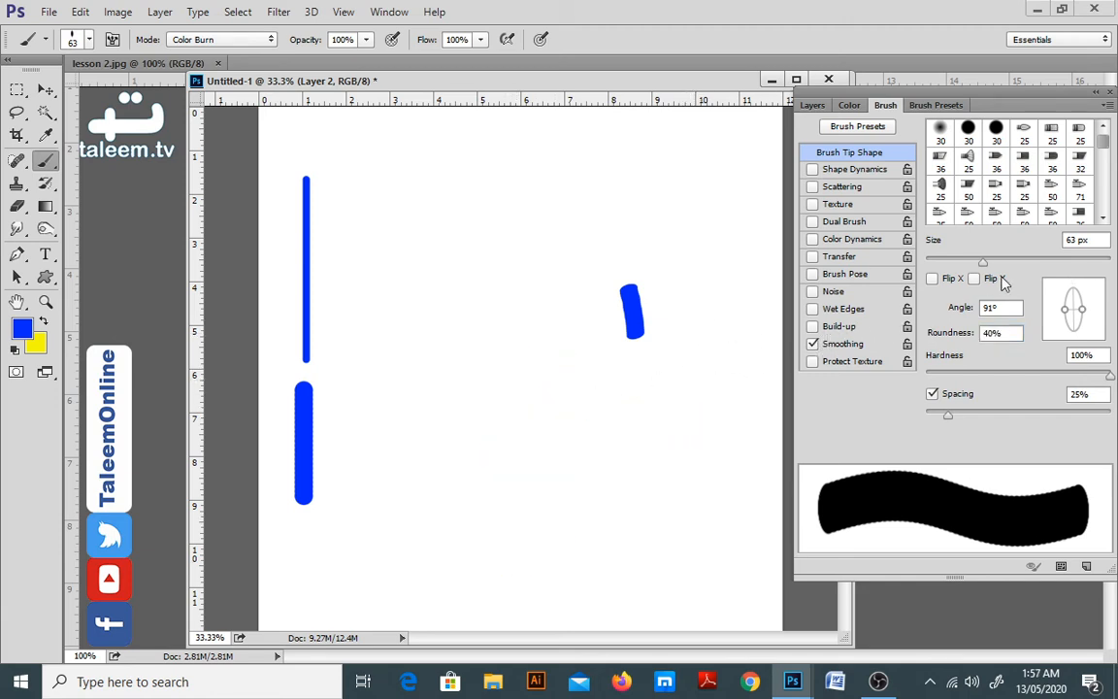
Try two curved strokes with the brush hardness lowered to 20%, and undo them.
drag(1108, 374, 967, 375)
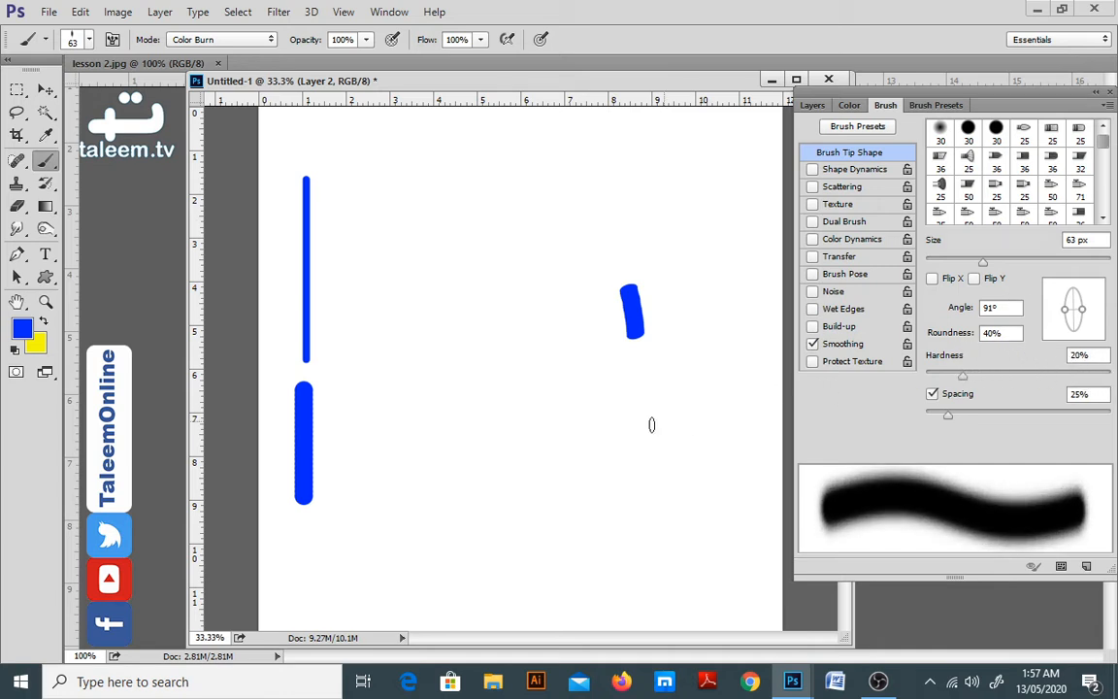
mouse_move(528, 432)
mouse_down()
mouse_move(531, 335)
mouse_move(481, 341)
mouse_move(480, 400)
mouse_move(506, 536)
mouse_up()
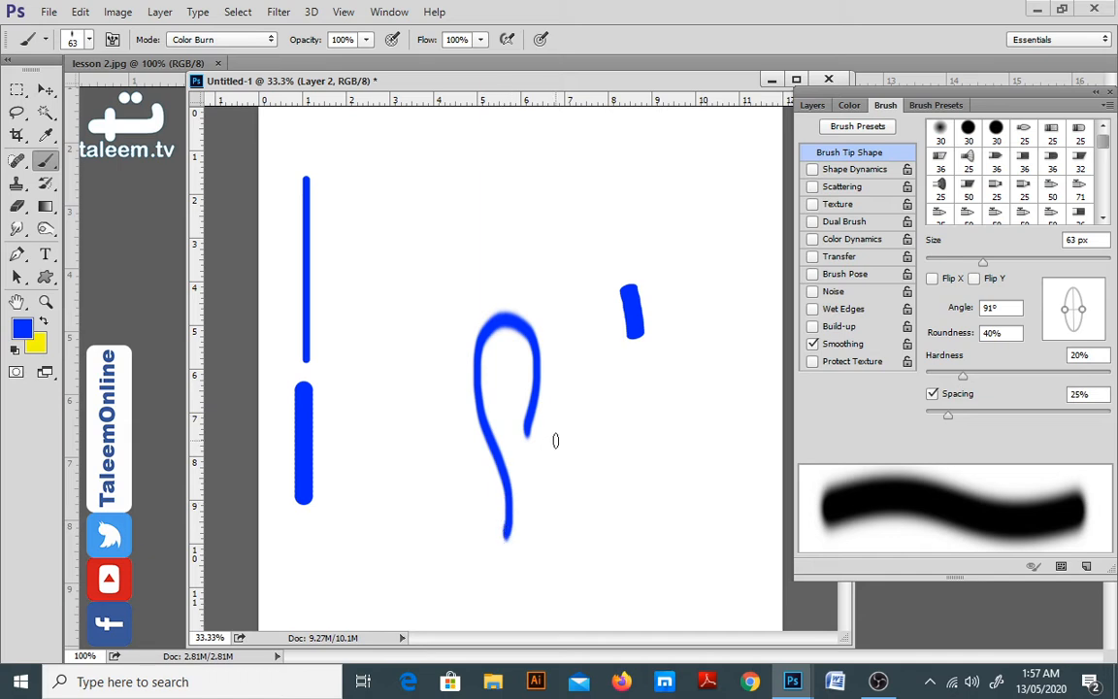
mouse_move(597, 448)
mouse_down()
mouse_move(650, 417)
mouse_move(629, 497)
mouse_up()
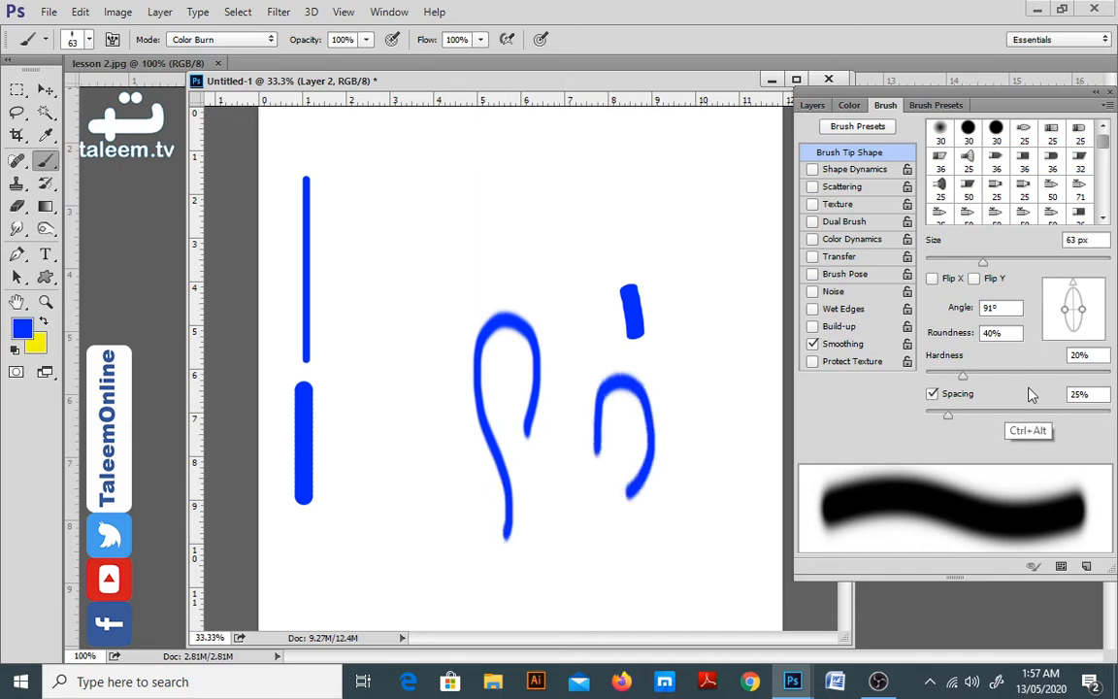
key(ctrl+alt+z)
key(ctrl+alt+z)
Set the brush tip to 100% roundness and 100% hardness.
mouse_move(968, 377)
mouse_down()
mouse_move(985, 376)
mouse_move(964, 377)
mouse_up()
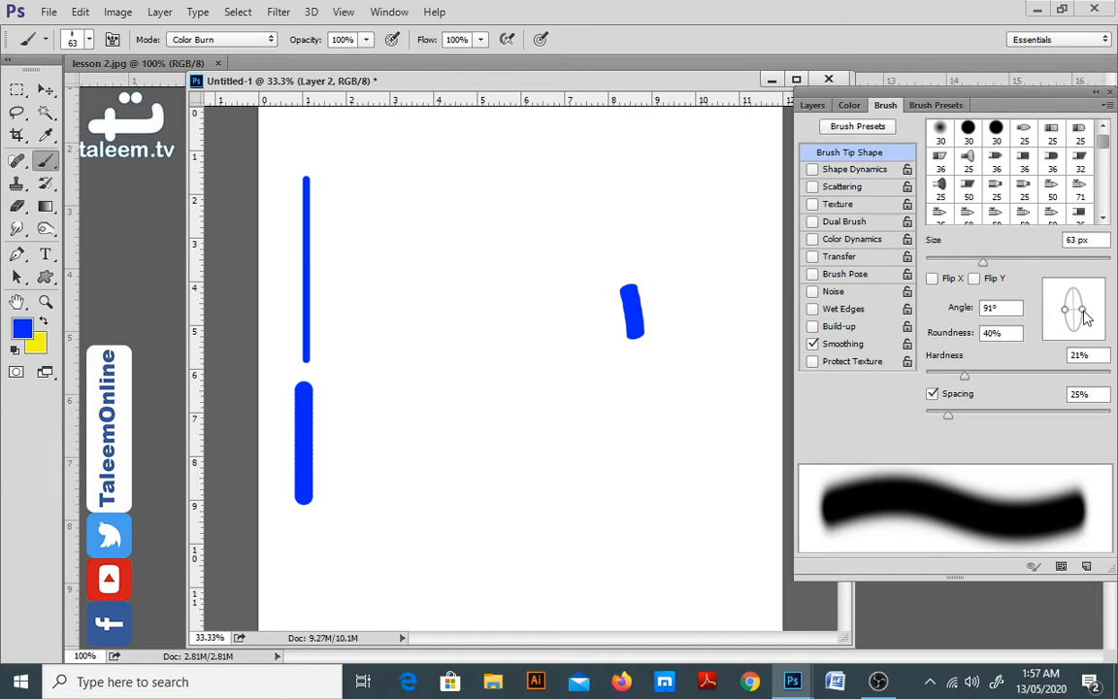
drag(1085, 317, 1094, 310)
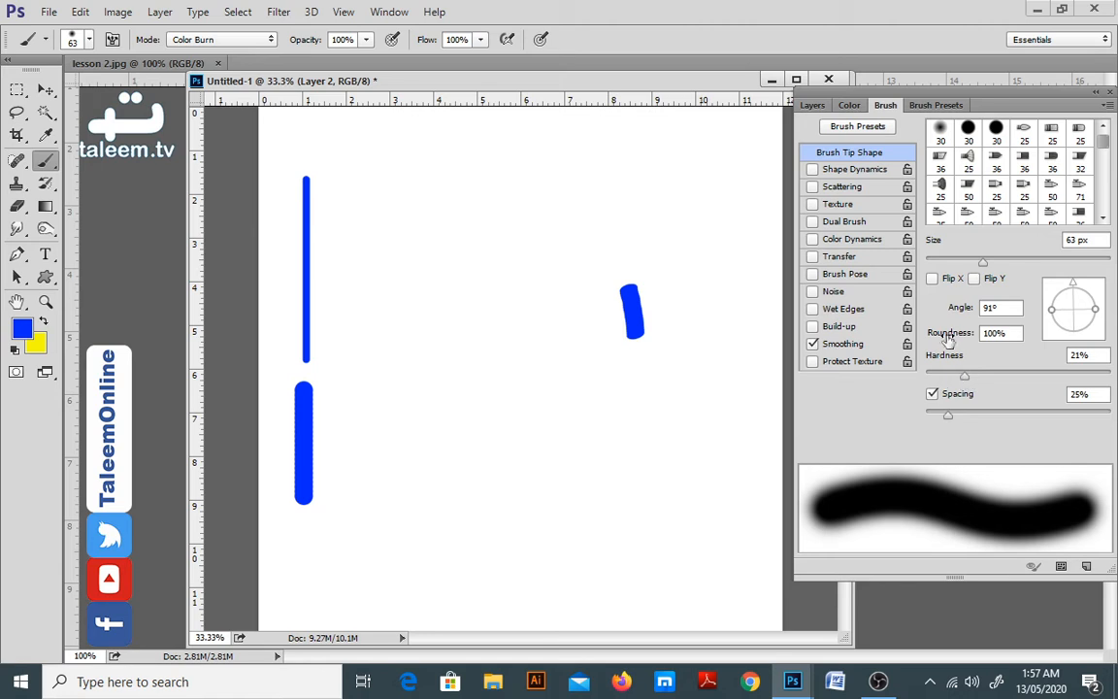
drag(963, 377, 1115, 385)
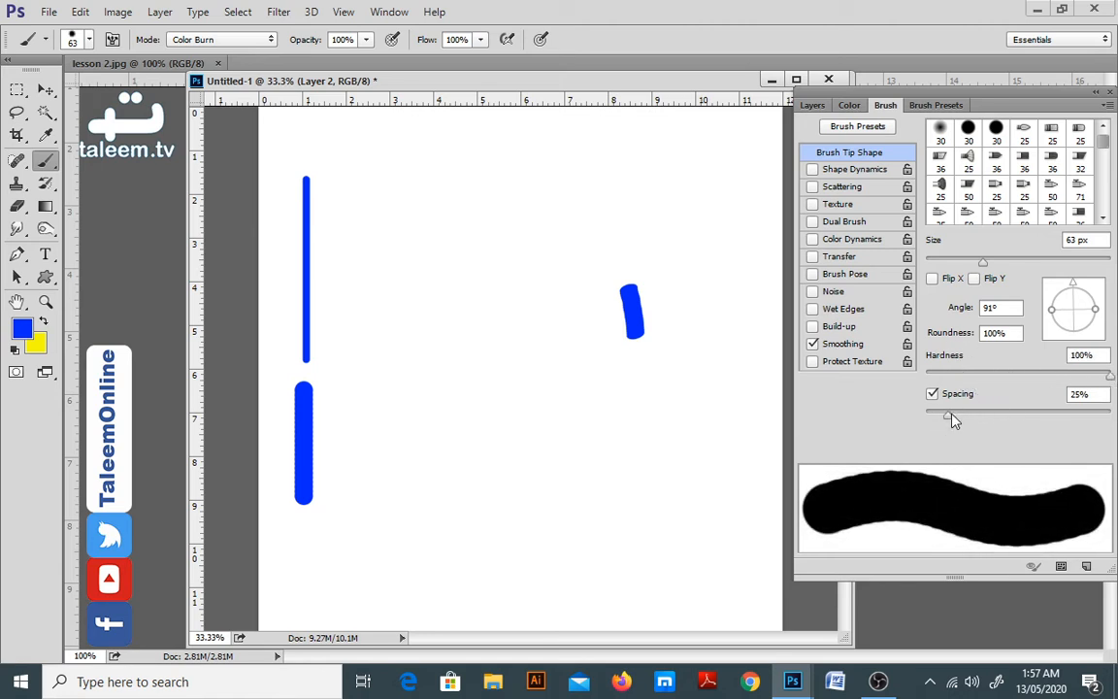
Paint three long curved strokes down the canvas with the brush spacing at 63%, 100% and 133%.
drag(951, 419, 983, 422)
mouse_move(499, 236)
mouse_down()
mouse_move(536, 384)
mouse_move(538, 456)
mouse_move(526, 503)
mouse_move(490, 536)
mouse_up()
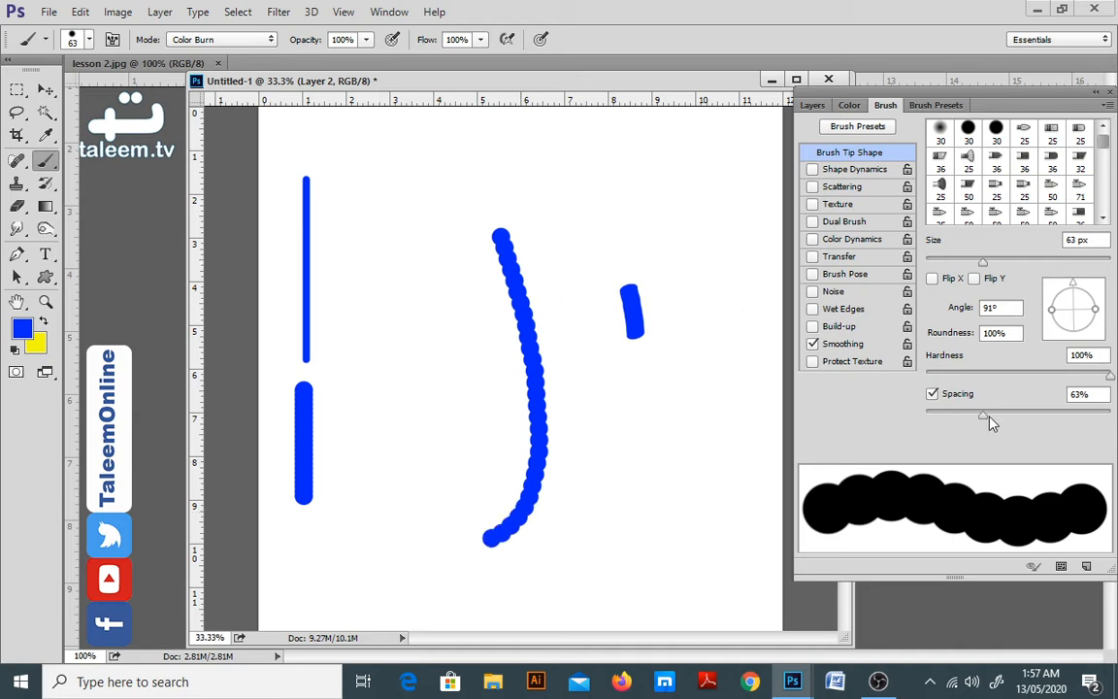
drag(988, 420, 1018, 423)
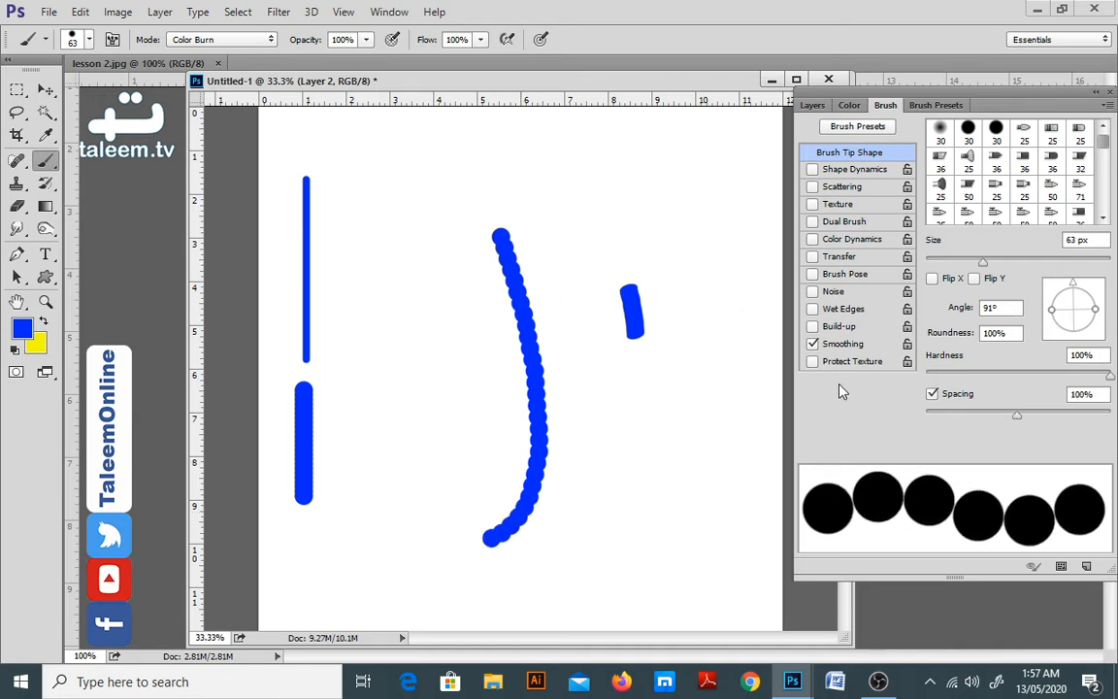
mouse_move(538, 222)
mouse_down()
mouse_move(583, 297)
mouse_move(602, 362)
mouse_move(609, 486)
mouse_move(582, 548)
mouse_up()
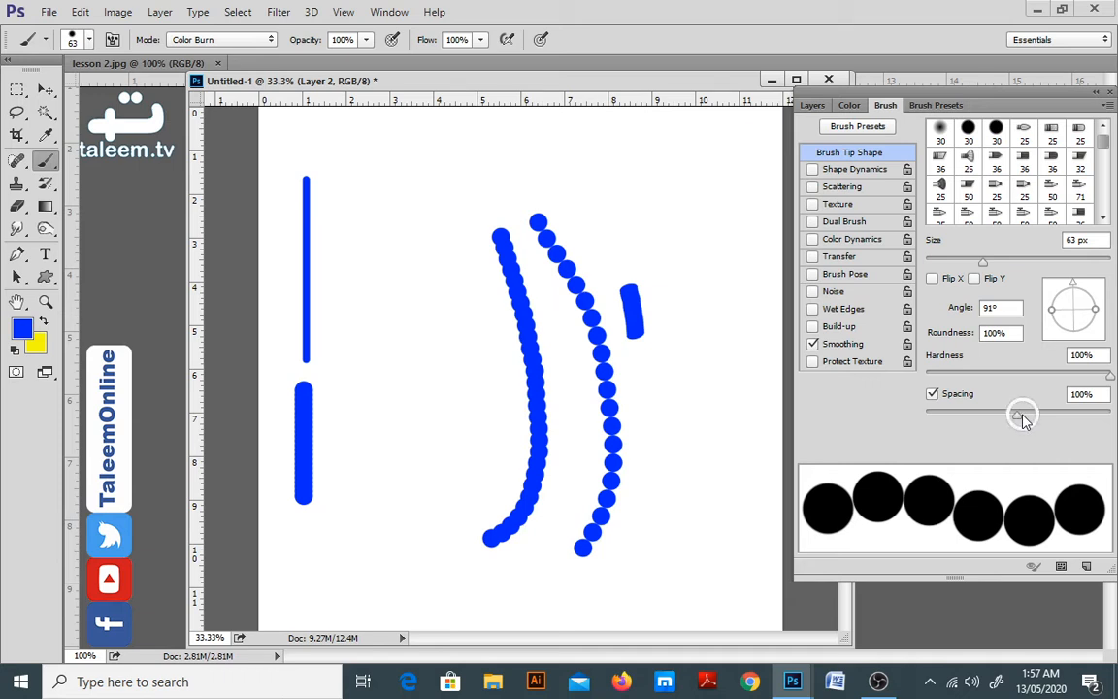
drag(1022, 419, 1036, 420)
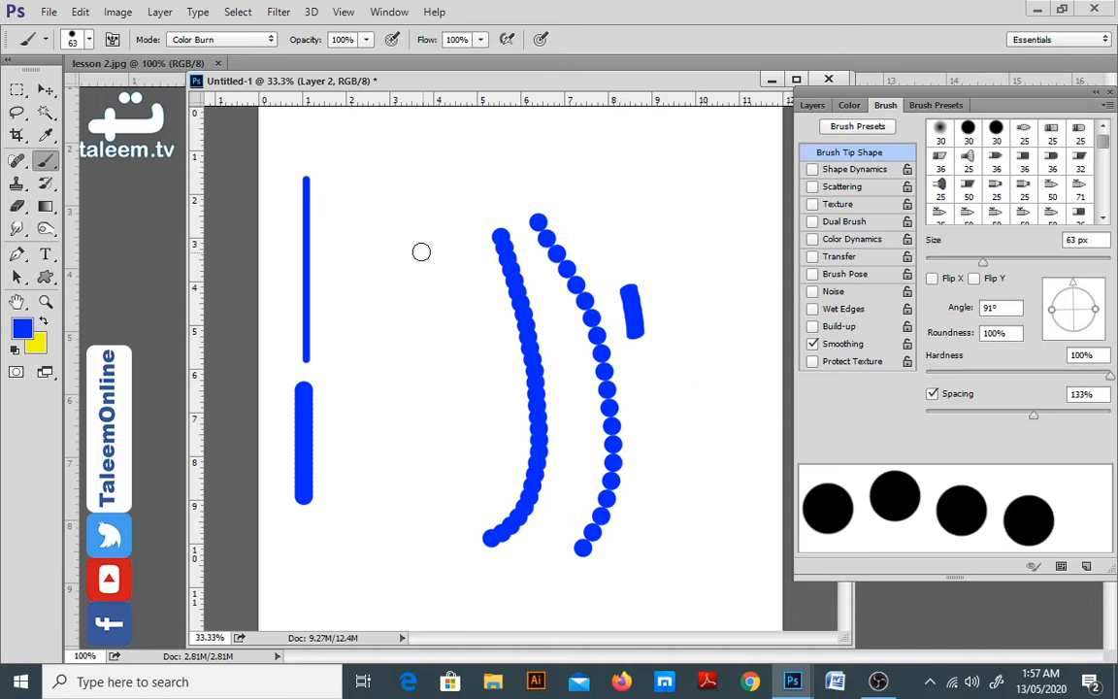
mouse_move(419, 243)
mouse_down()
mouse_move(386, 249)
mouse_move(395, 301)
mouse_move(436, 346)
mouse_move(469, 419)
mouse_move(457, 491)
mouse_move(418, 539)
mouse_up()
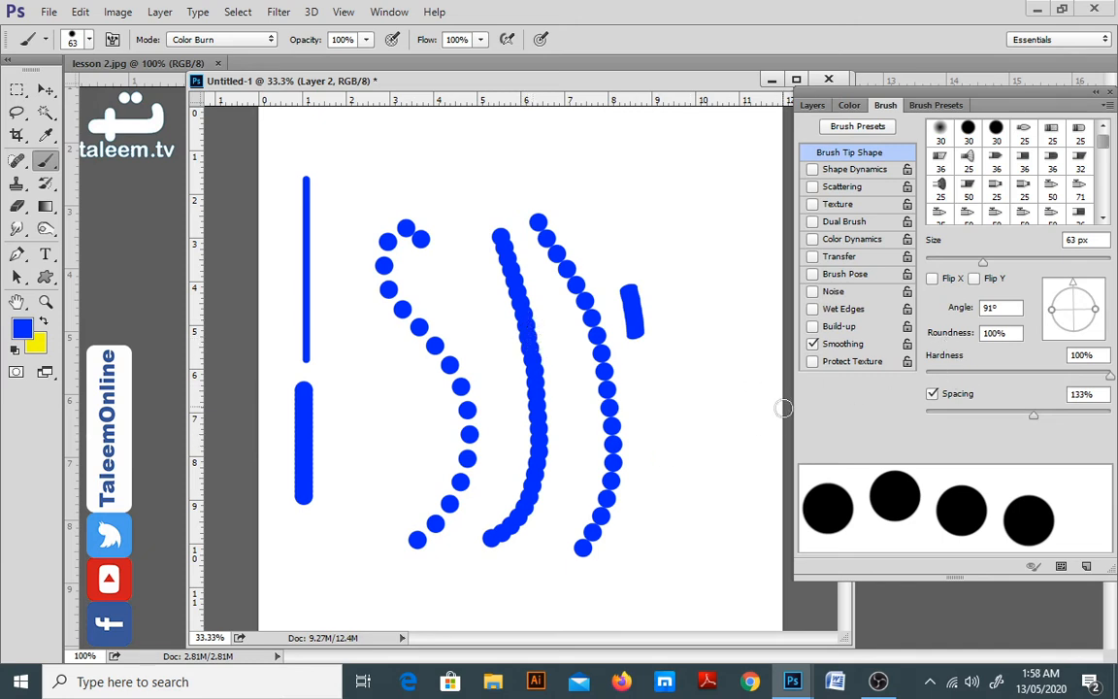
Reduce the brush spacing to its minimum and enable Shape Dynamics with 73% size jitter.
mouse_move(1034, 417)
mouse_down()
mouse_move(1055, 422)
mouse_move(996, 420)
mouse_up()
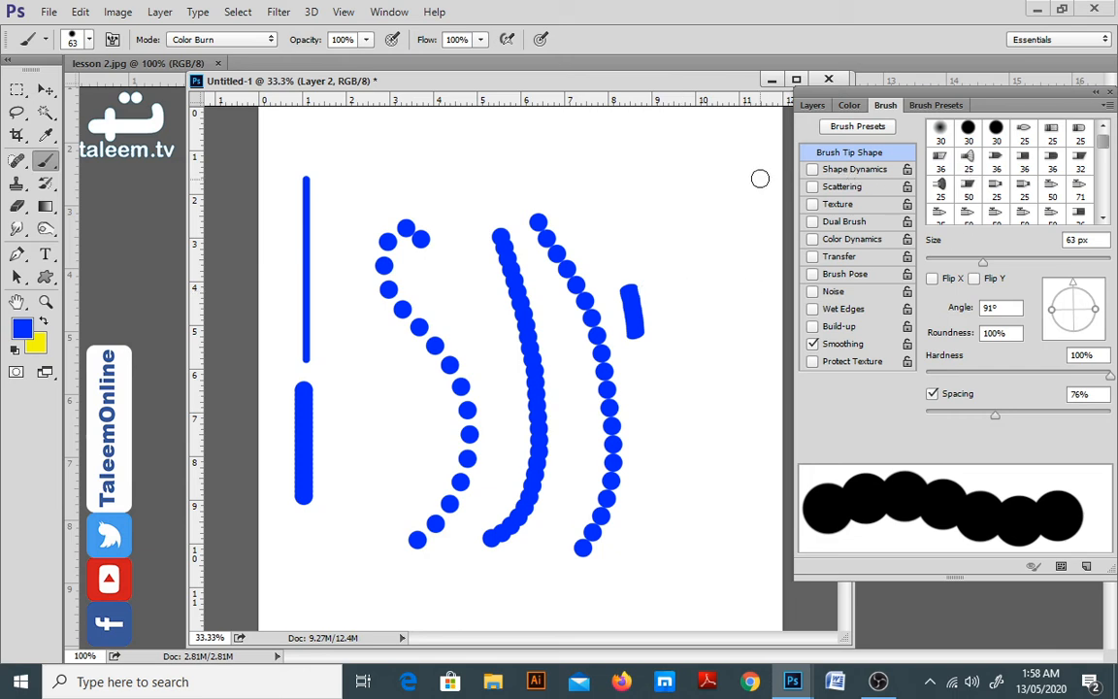
drag(999, 418, 918, 415)
click(863, 169)
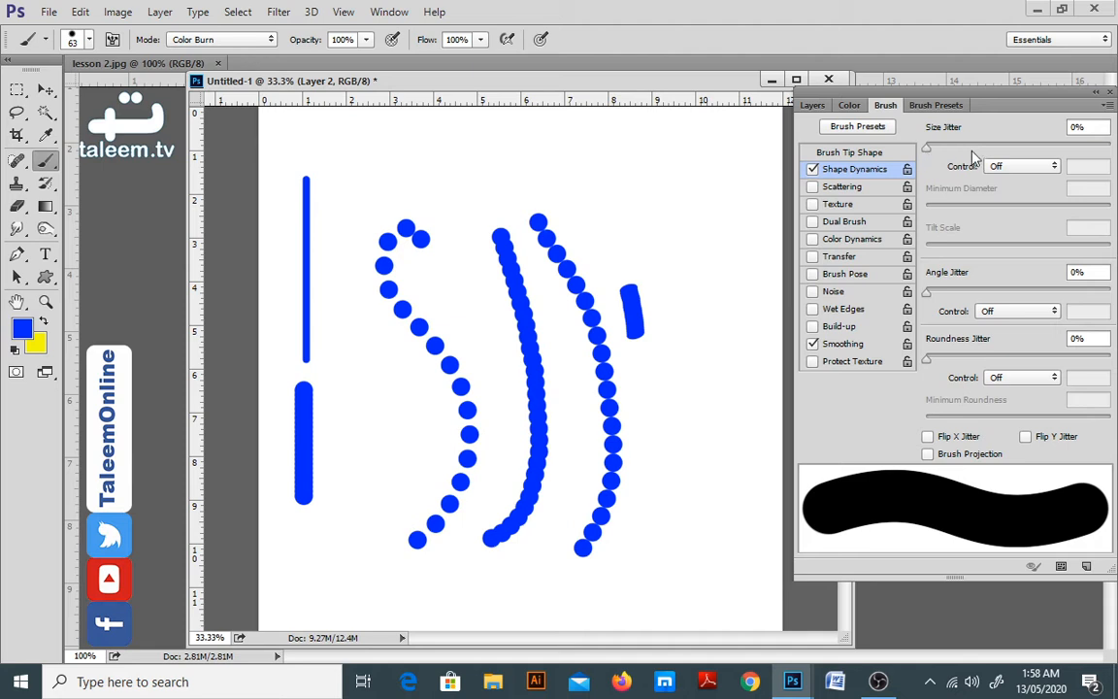
drag(928, 147, 1060, 166)
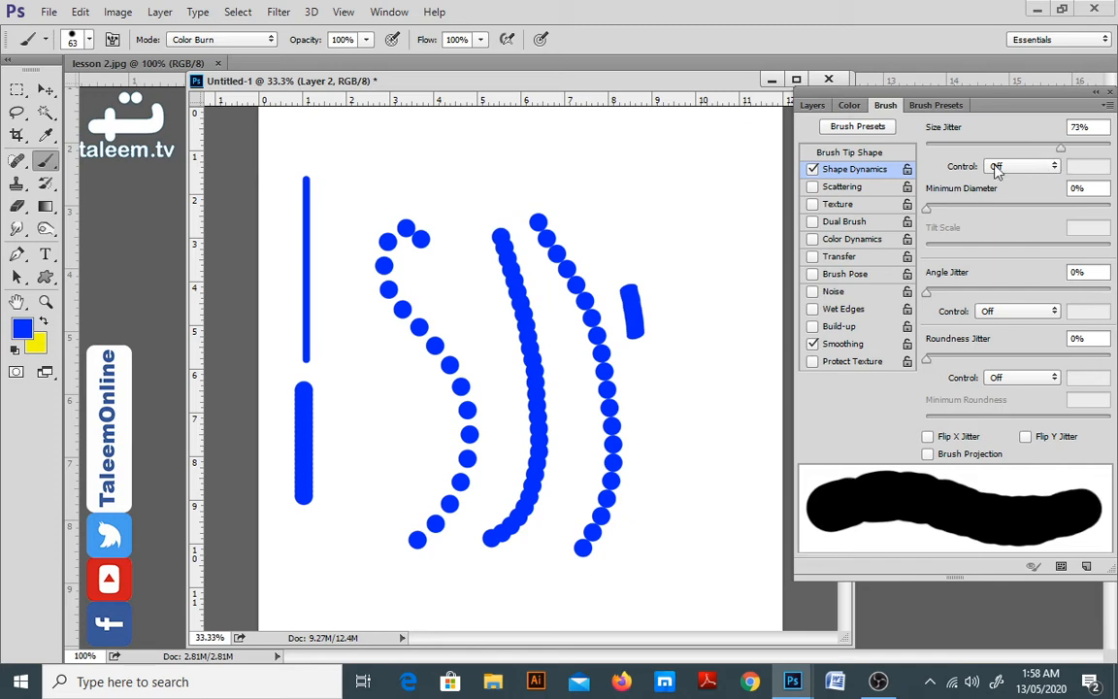
Paint overlapping vertical test strokes near the canvas's upper-right edge with the size jitter applied.
drag(699, 175, 696, 362)
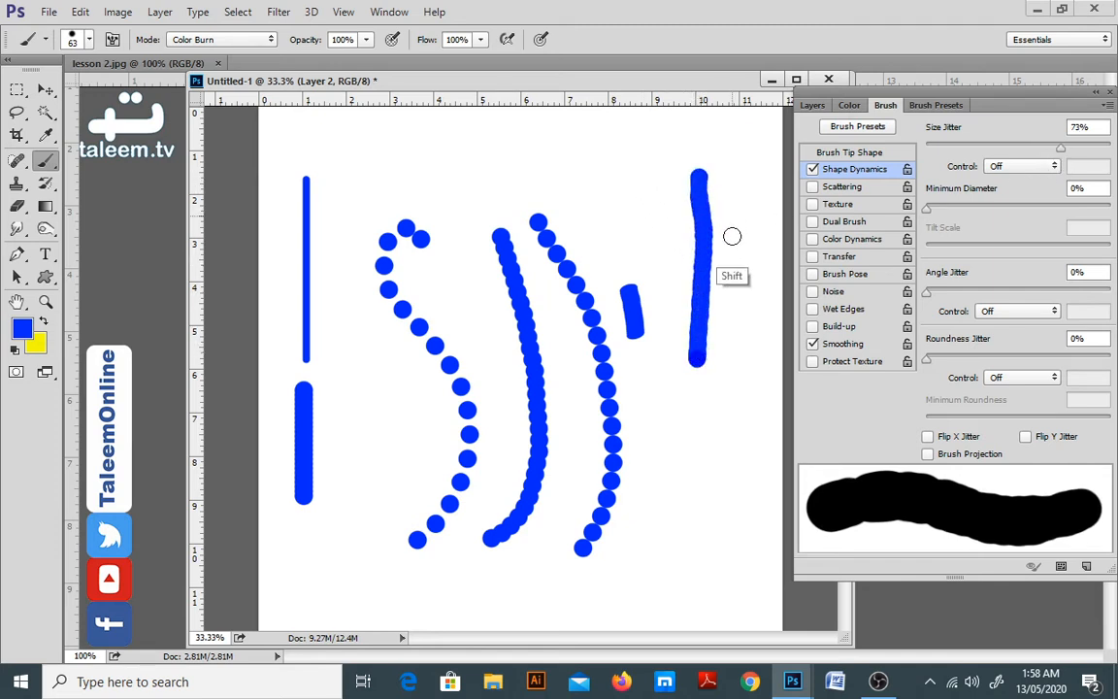
drag(729, 206, 716, 318)
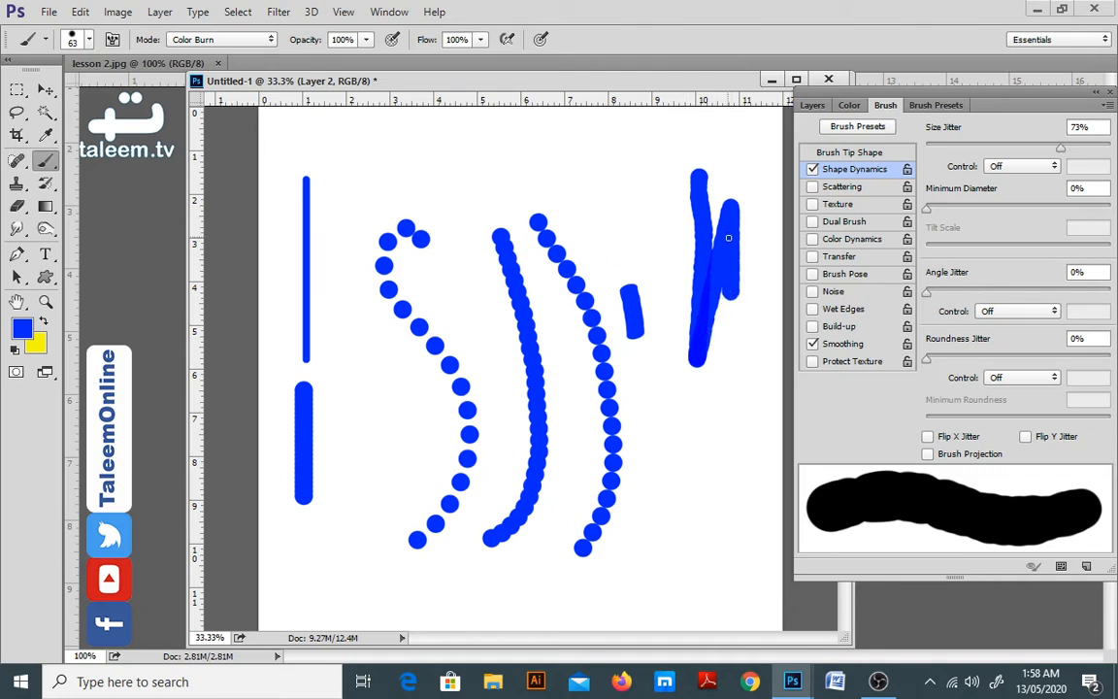
key(ctrl+plus)
key(ctrl+plus)
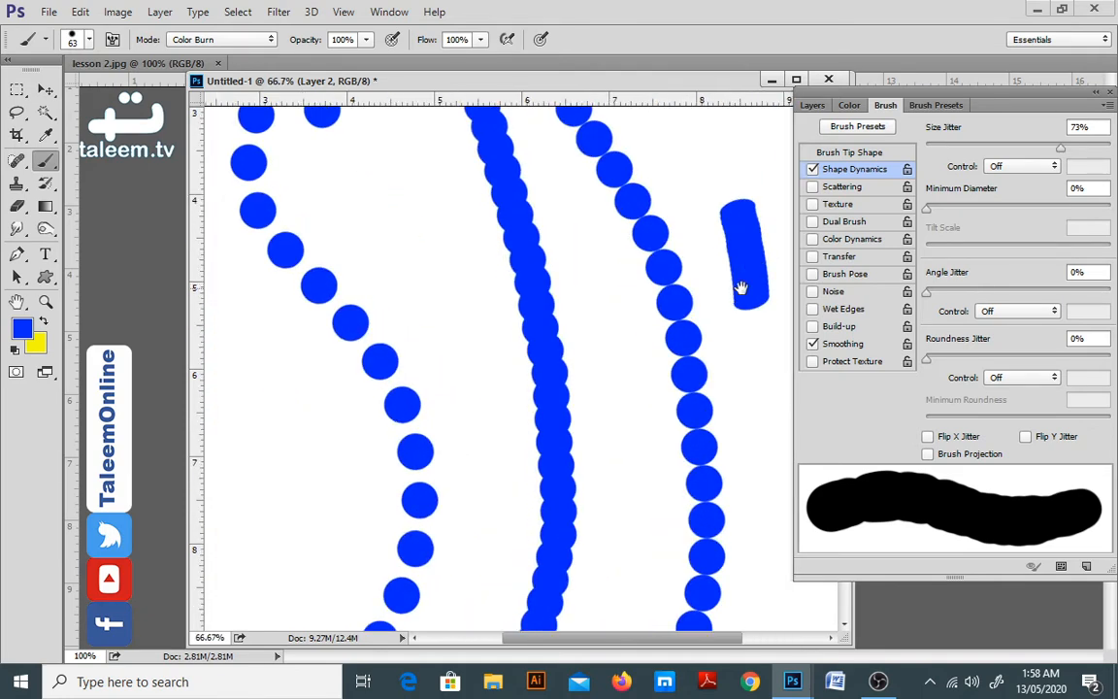
Increase the brush spacing to 141% and paint a long looping dotted stroke down the canvas's right side.
drag(738, 288, 524, 338)
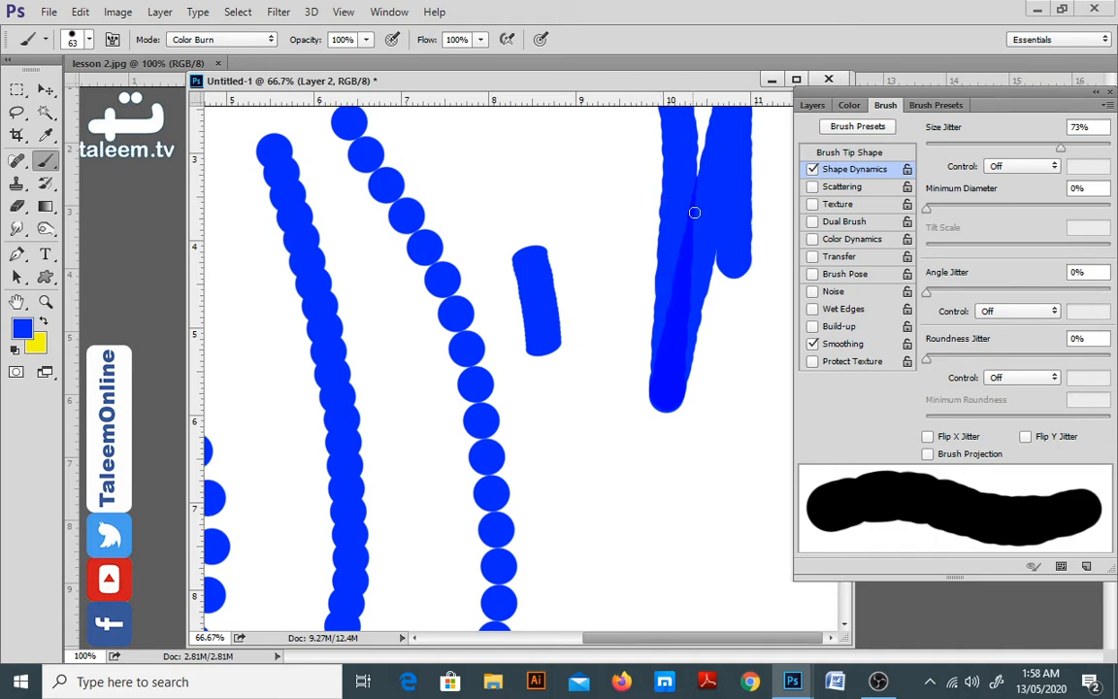
mouse_move(367, 342)
mouse_down()
mouse_move(398, 301)
mouse_move(478, 289)
mouse_up()
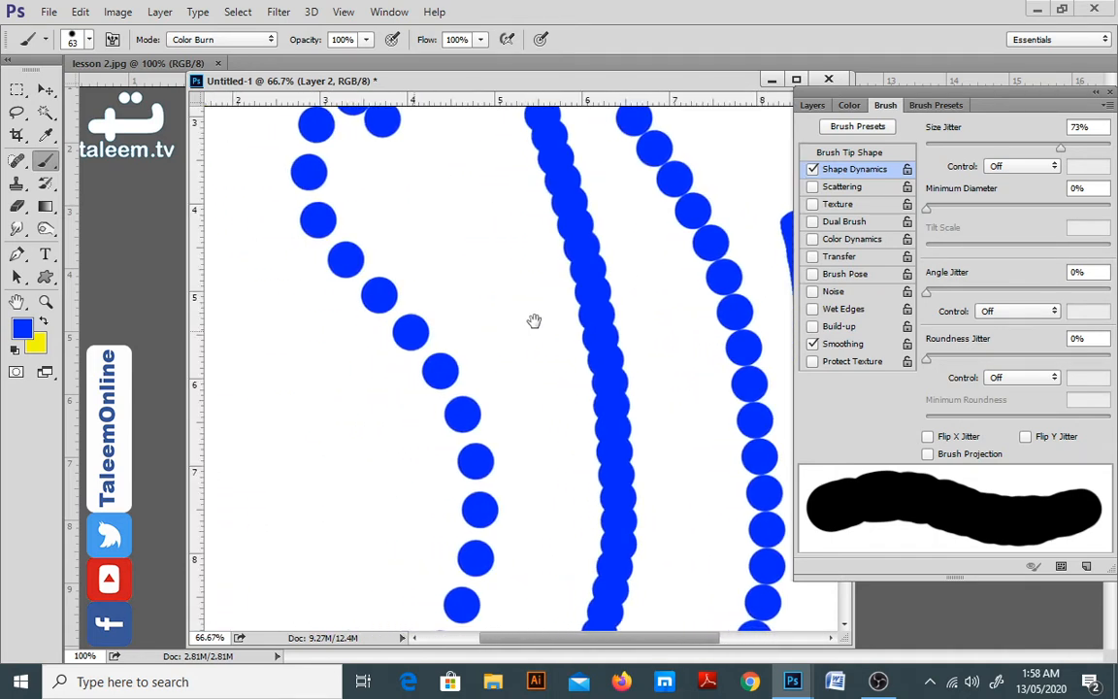
drag(326, 332, 549, 308)
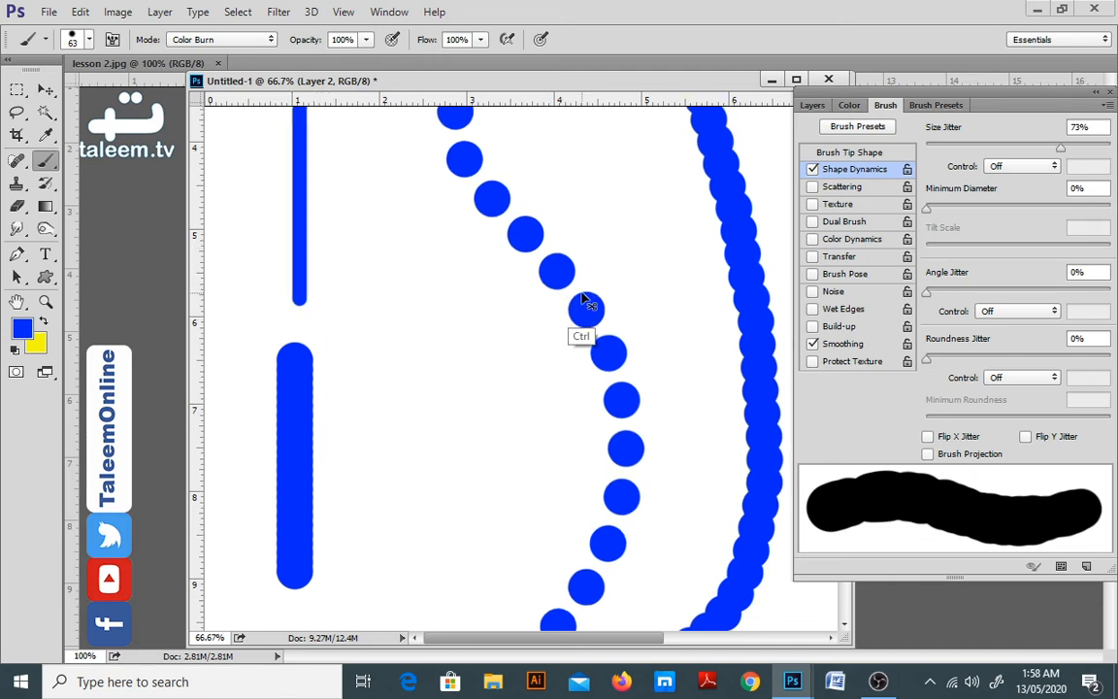
scroll(580, 286, down, 2)
scroll(586, 290, down, 1)
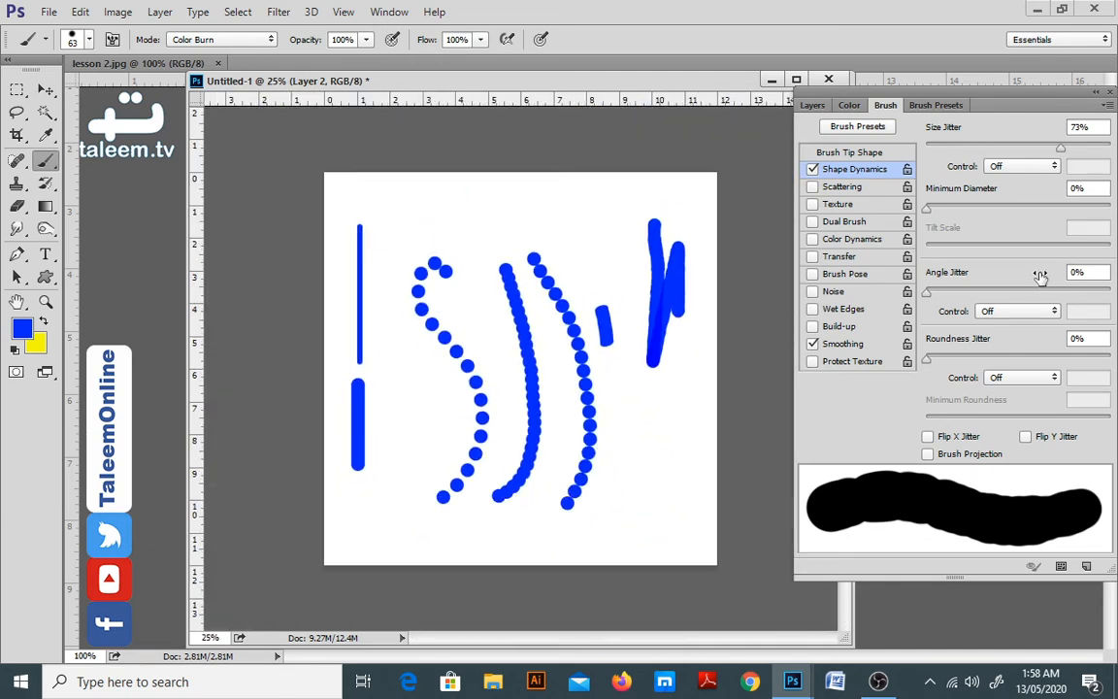
click(842, 153)
drag(928, 414, 1037, 417)
mouse_move(615, 238)
mouse_down()
mouse_move(631, 313)
mouse_move(626, 514)
mouse_move(667, 474)
mouse_move(674, 375)
mouse_move(692, 347)
mouse_move(706, 376)
mouse_move(654, 531)
mouse_up()
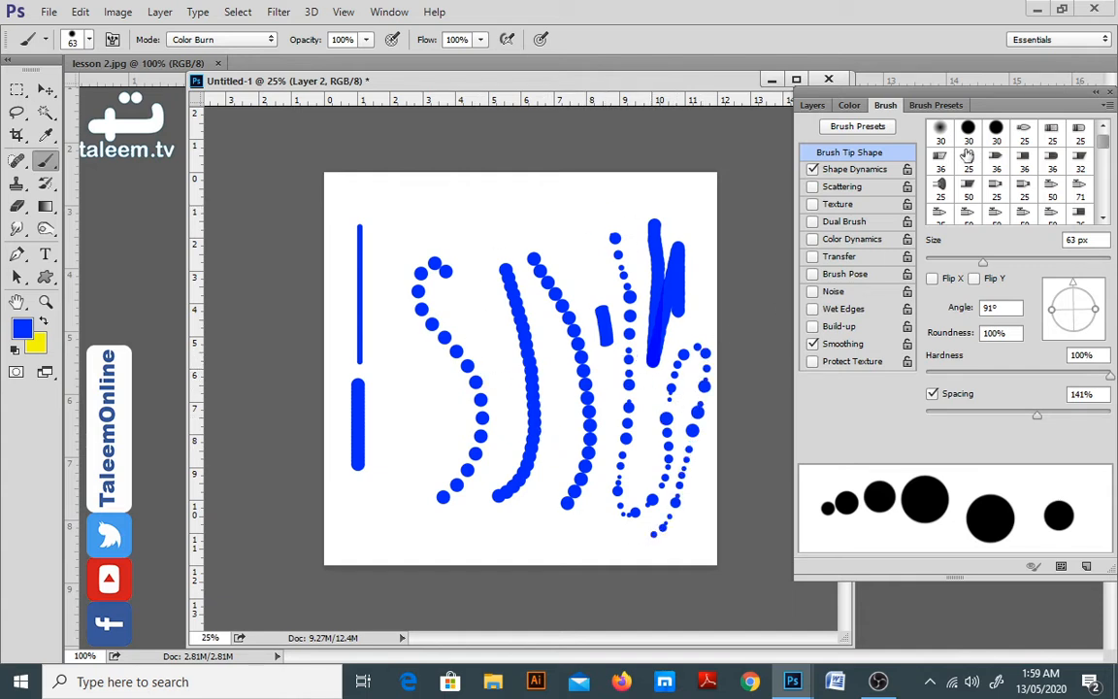
Set the size jitter to 0% and paint an arched dotted stroke across the upper part of the canvas.
click(872, 172)
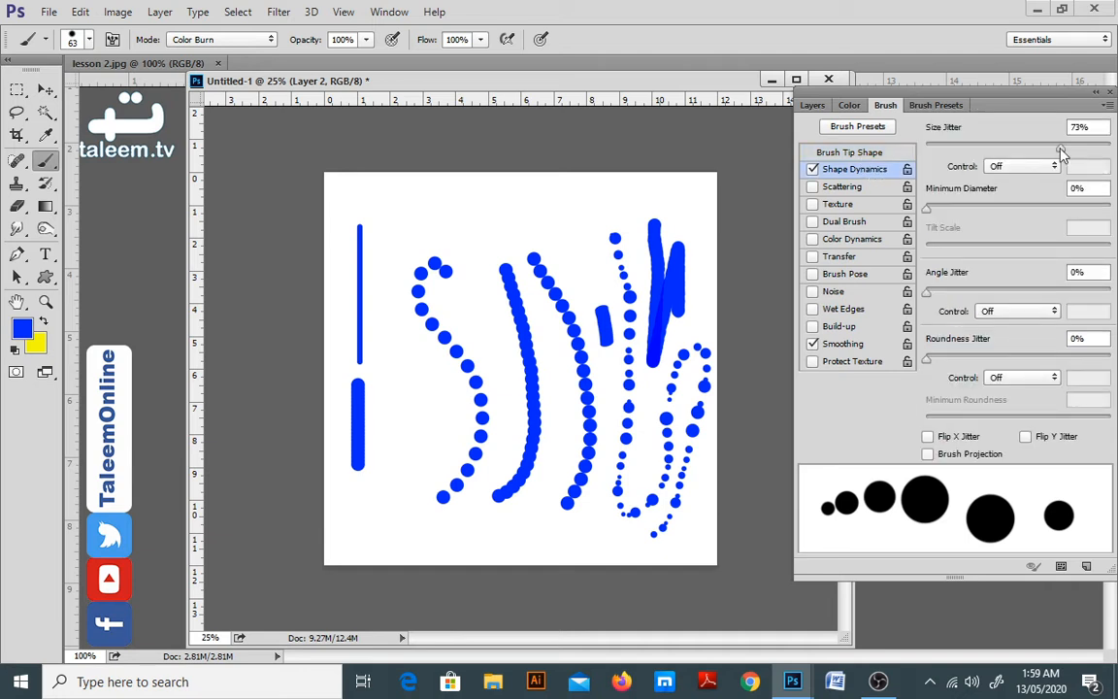
drag(1061, 146, 926, 145)
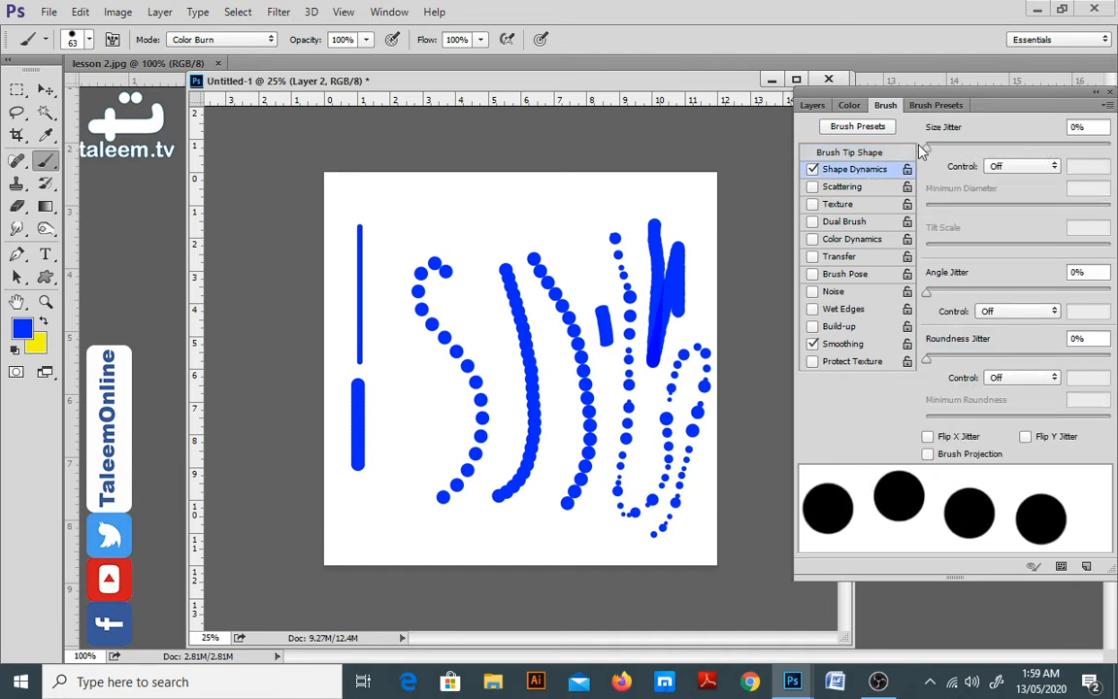
drag(568, 224, 439, 249)
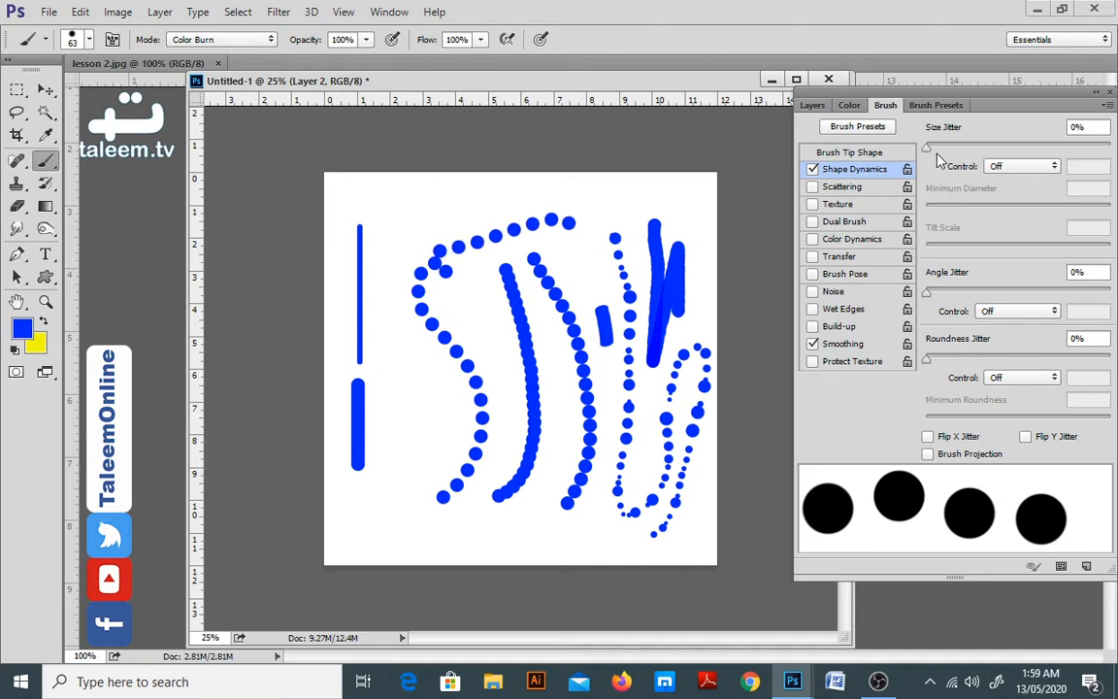
Reduce the brush spacing to 2%, set the size jitter control to Fade and clear its step value.
click(870, 154)
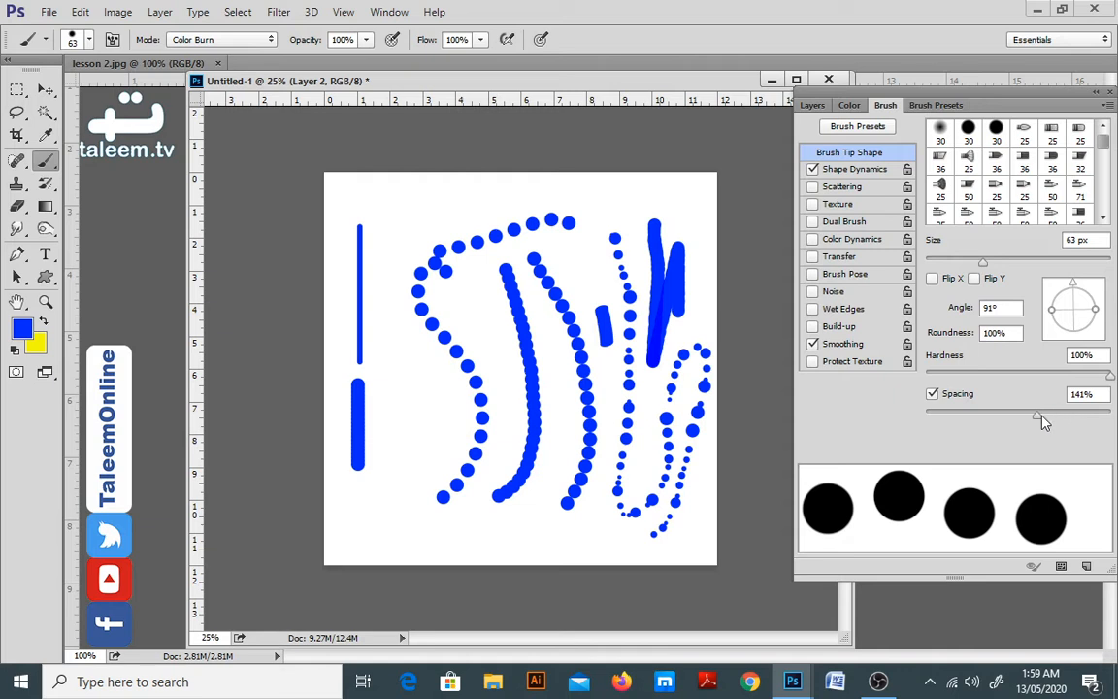
drag(1037, 418, 929, 419)
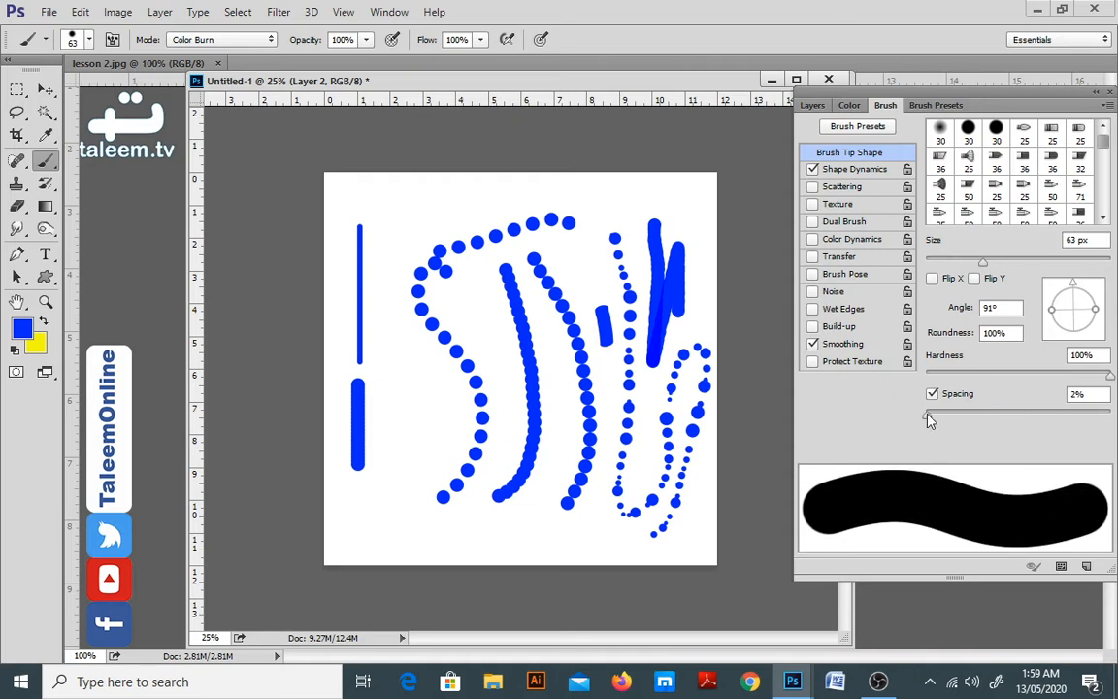
click(854, 168)
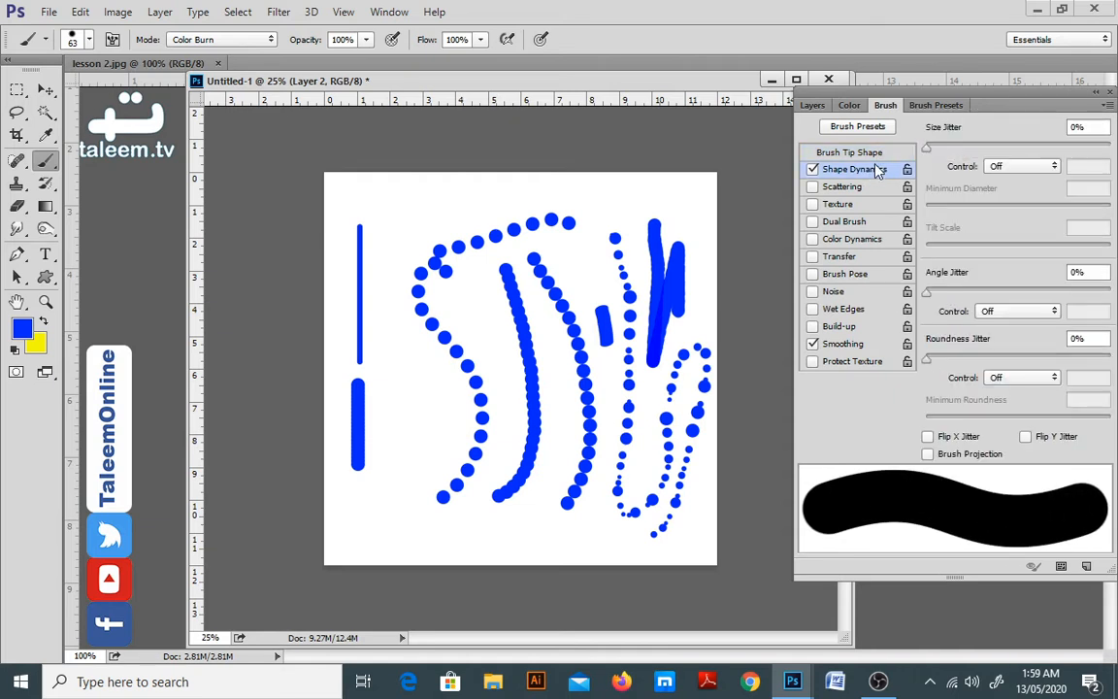
click(1021, 166)
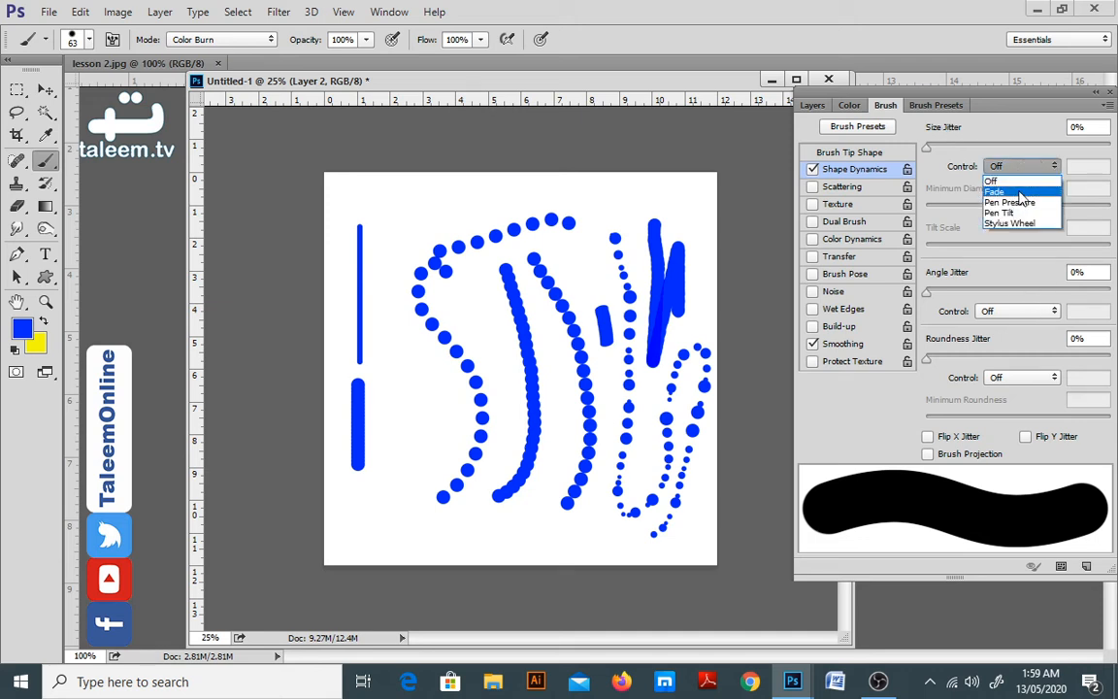
click(1017, 192)
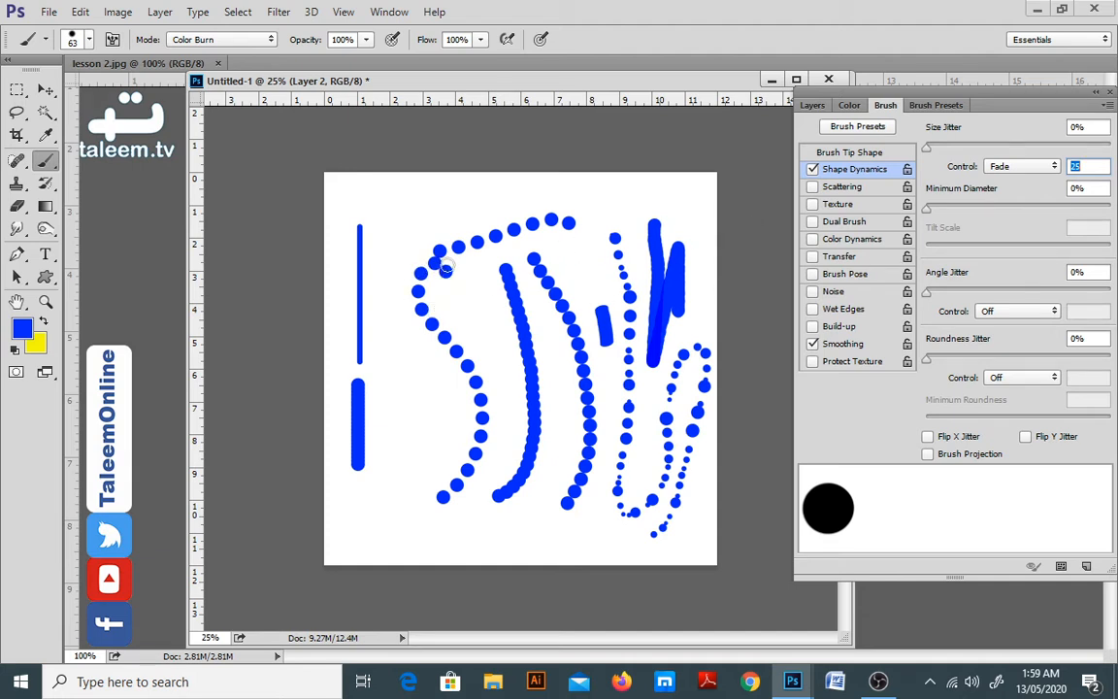
key(BackSpace)
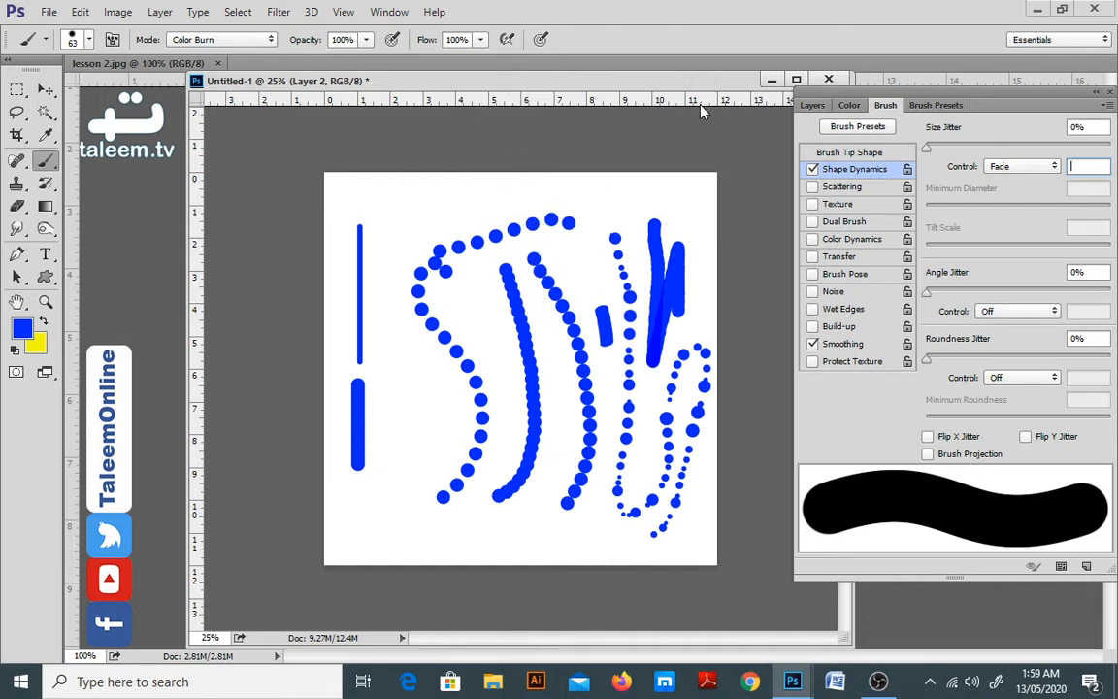
Hide Layer 2 and create a new empty layer for further brush tests.
click(812, 105)
key(ctrl+comma)
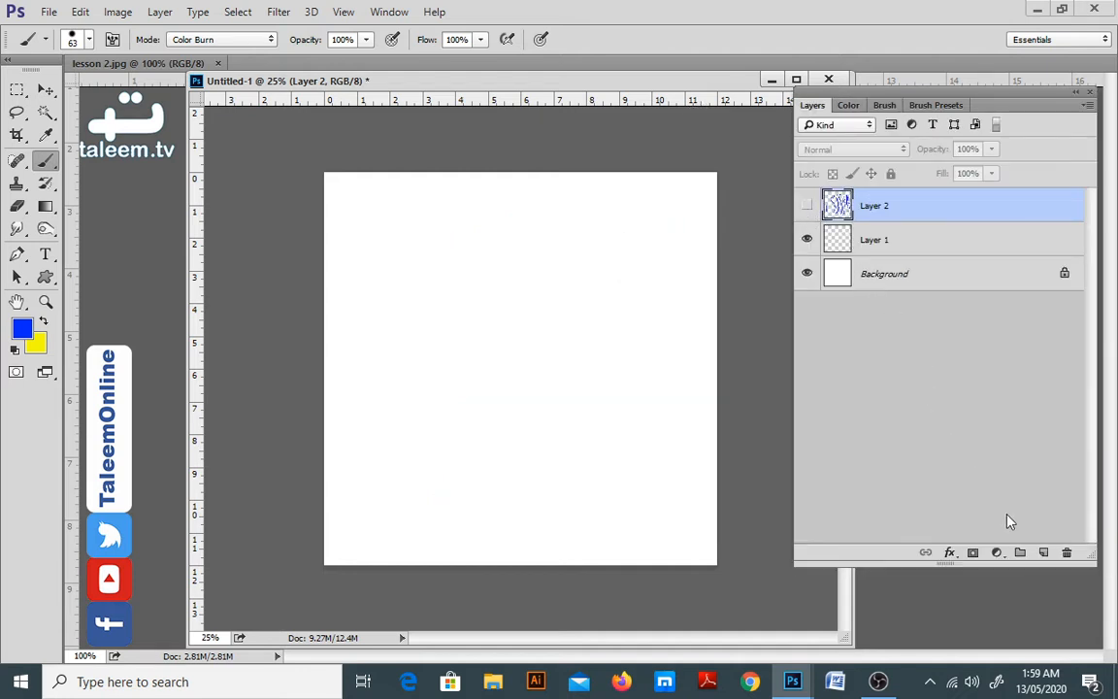
key(ctrl+shift+alt+n)
Set the brush's size control to Fade with 1 step and place four separate dots in the canvas's upper half.
click(885, 105)
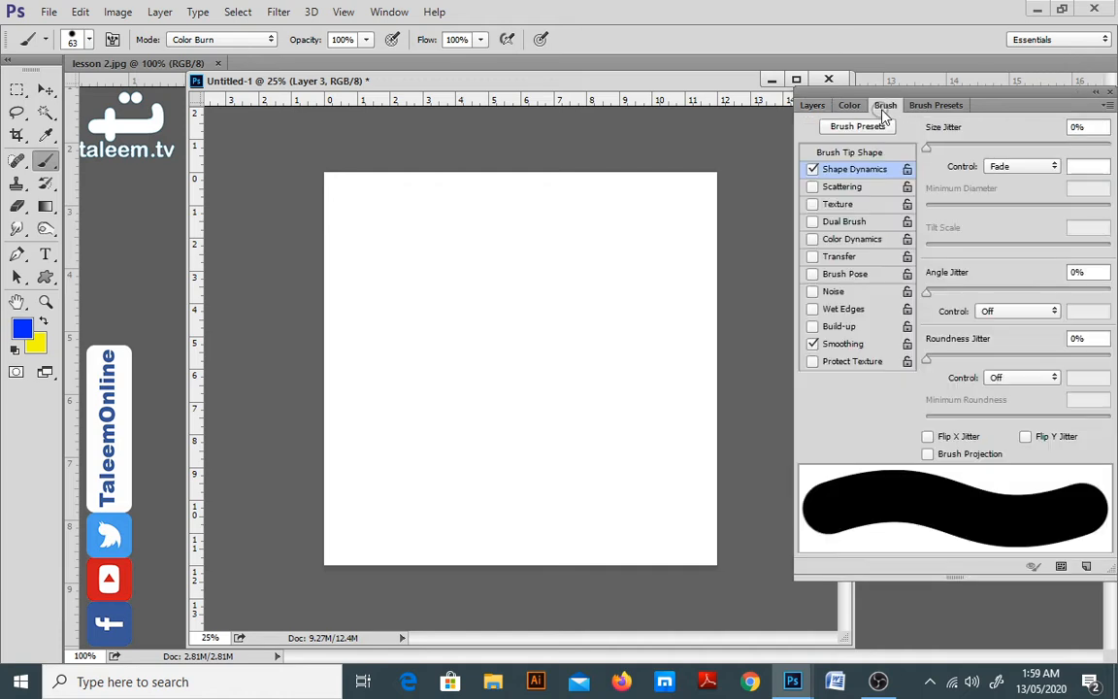
click(1019, 166)
click(1000, 150)
click(1009, 167)
click(1007, 189)
click(436, 284)
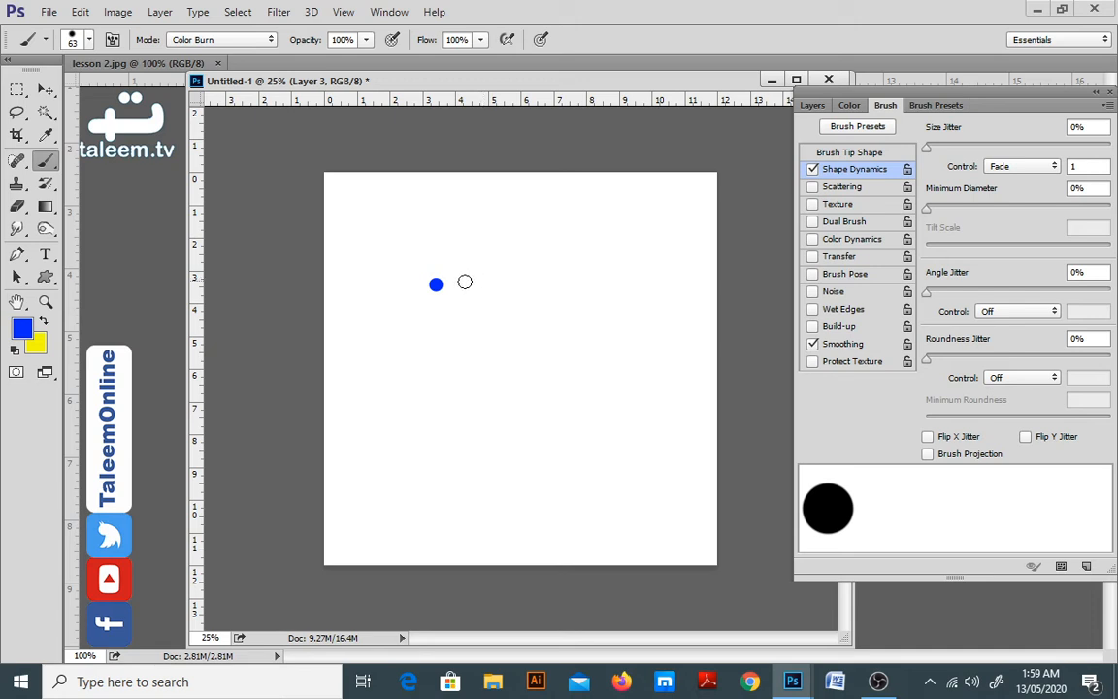
click(455, 284)
click(487, 298)
click(549, 267)
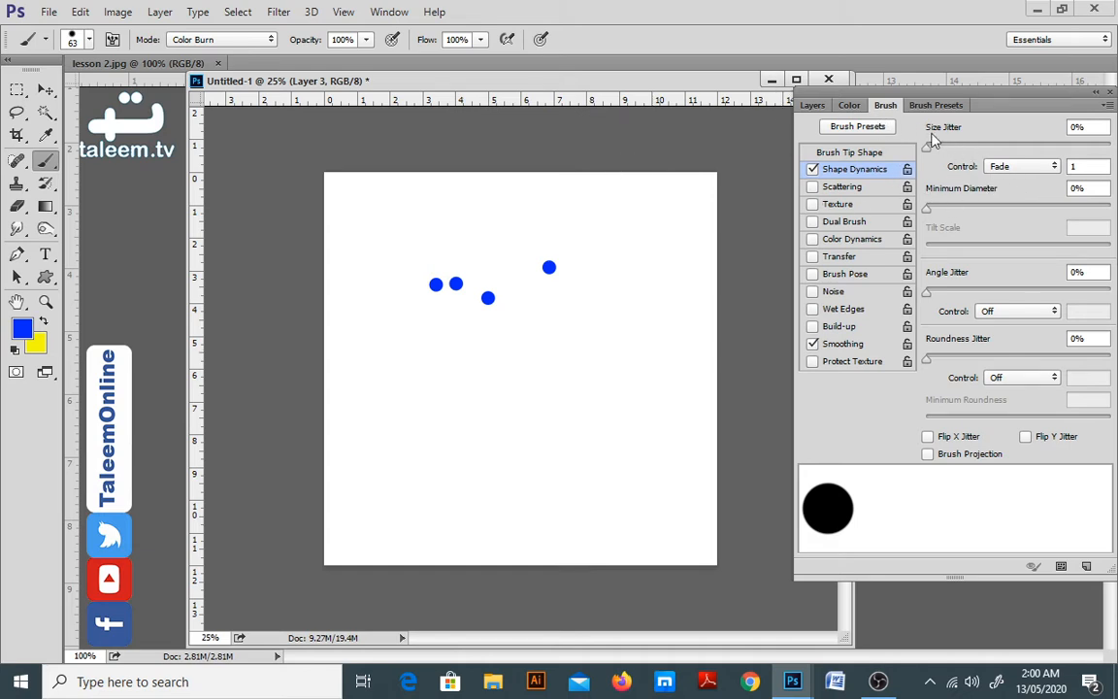
Set the size Fade to 25 steps and add three dots to the right of the existing ones.
click(1072, 166)
text(25)
click(580, 293)
click(608, 300)
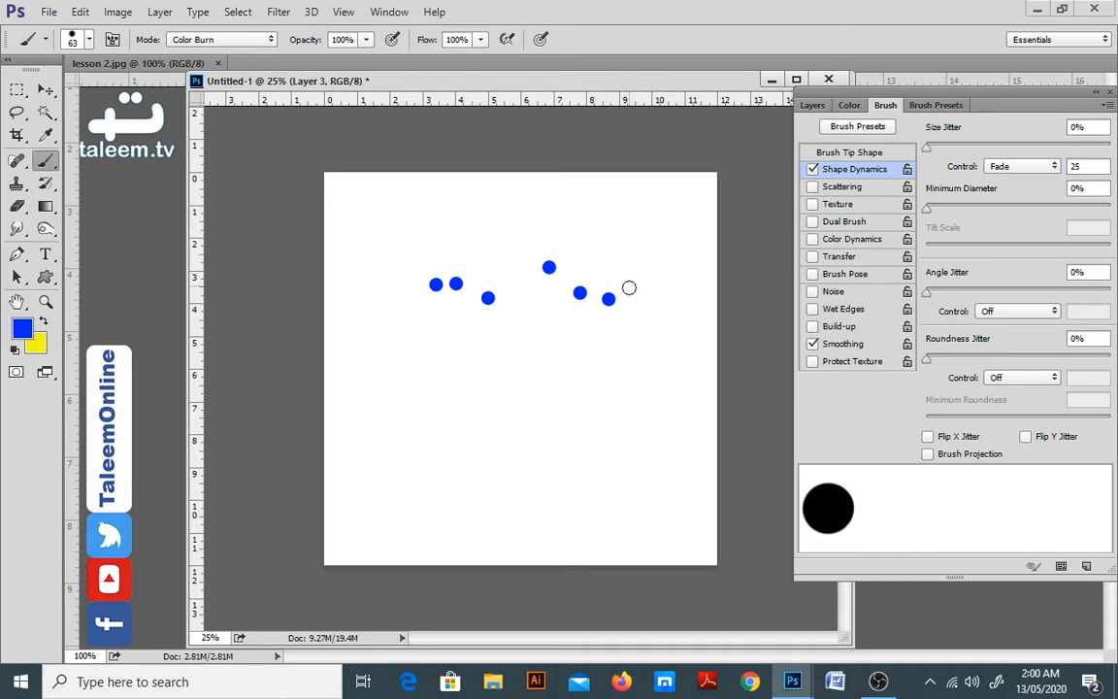
click(627, 292)
Reduce the brush size to 60 px and place a dot near the canvas's upper-right corner.
click(813, 152)
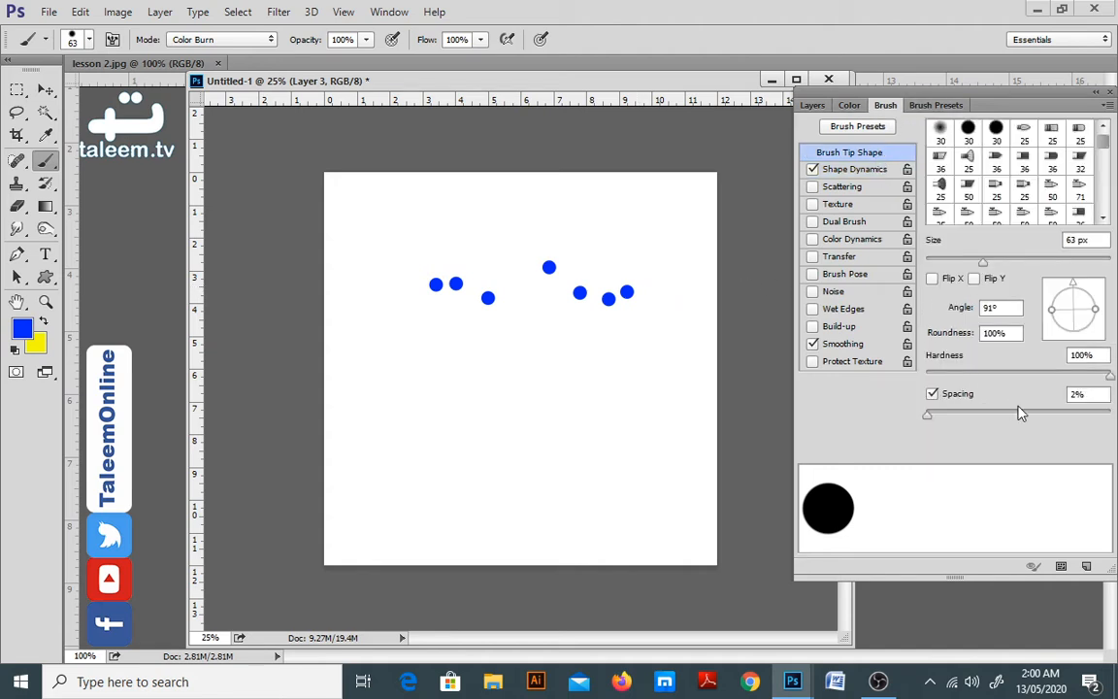
click(928, 417)
click(646, 237)
Turn the size control off in Shape Dynamics and paint a thick hooked stroke on the canvas's right side.
click(854, 169)
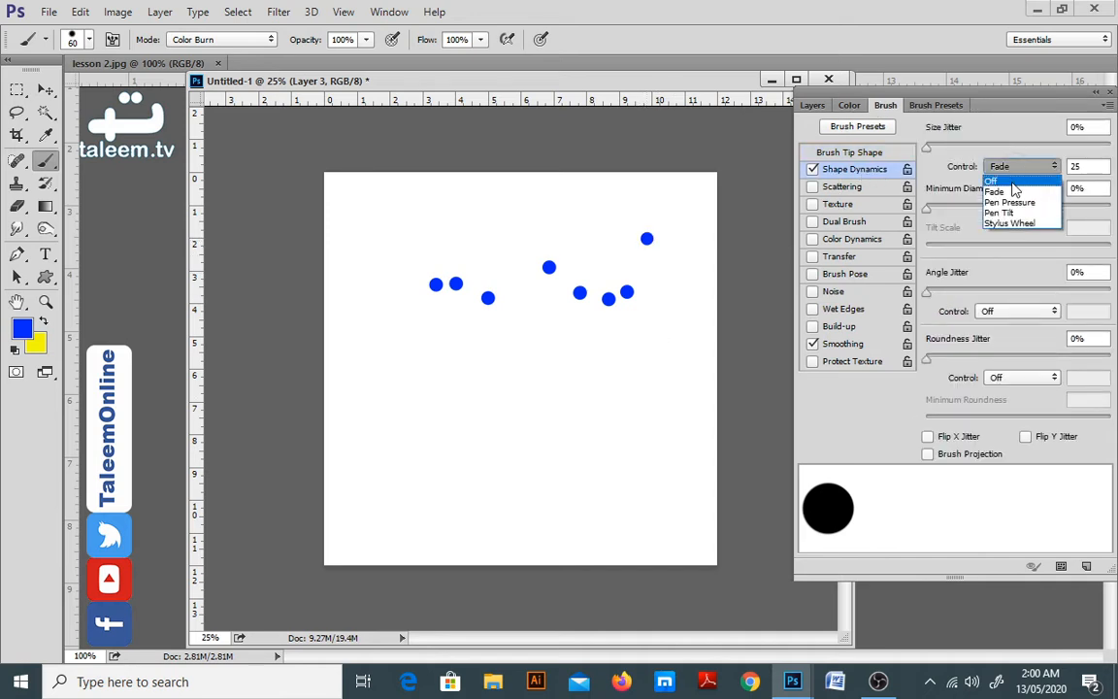
click(994, 180)
mouse_move(612, 392)
mouse_down()
mouse_move(626, 347)
mouse_move(633, 451)
mouse_move(596, 468)
mouse_up()
Set the size control to Fade with a 5% minimum diameter and paint three curved strokes in the canvas's lower middle.
click(1009, 166)
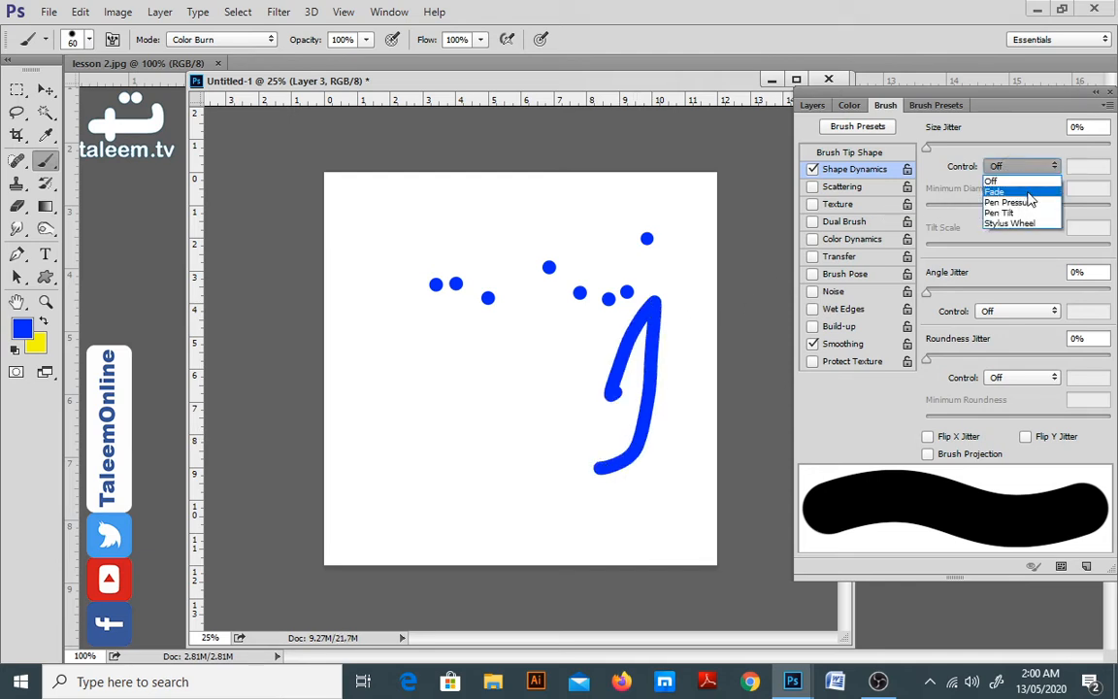
click(1025, 193)
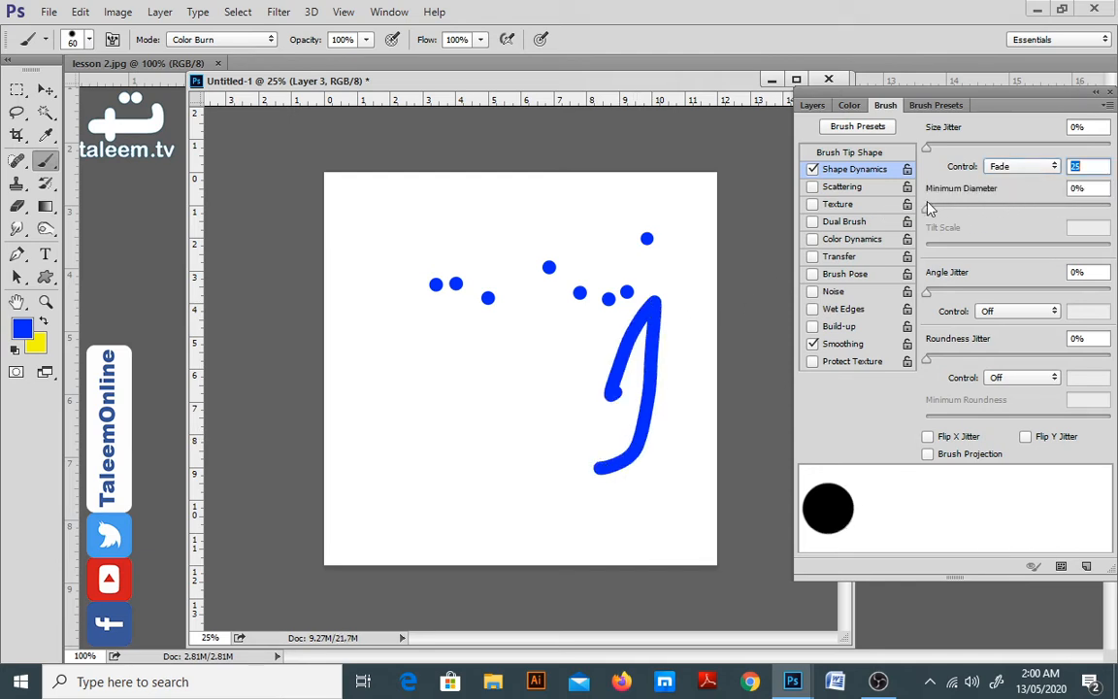
mouse_move(925, 215)
mouse_down()
mouse_move(958, 217)
mouse_move(935, 218)
mouse_up()
mouse_move(508, 417)
mouse_down()
mouse_move(580, 343)
mouse_move(537, 420)
mouse_move(556, 473)
mouse_up()
mouse_move(566, 425)
mouse_down()
mouse_move(584, 473)
mouse_move(550, 491)
mouse_up()
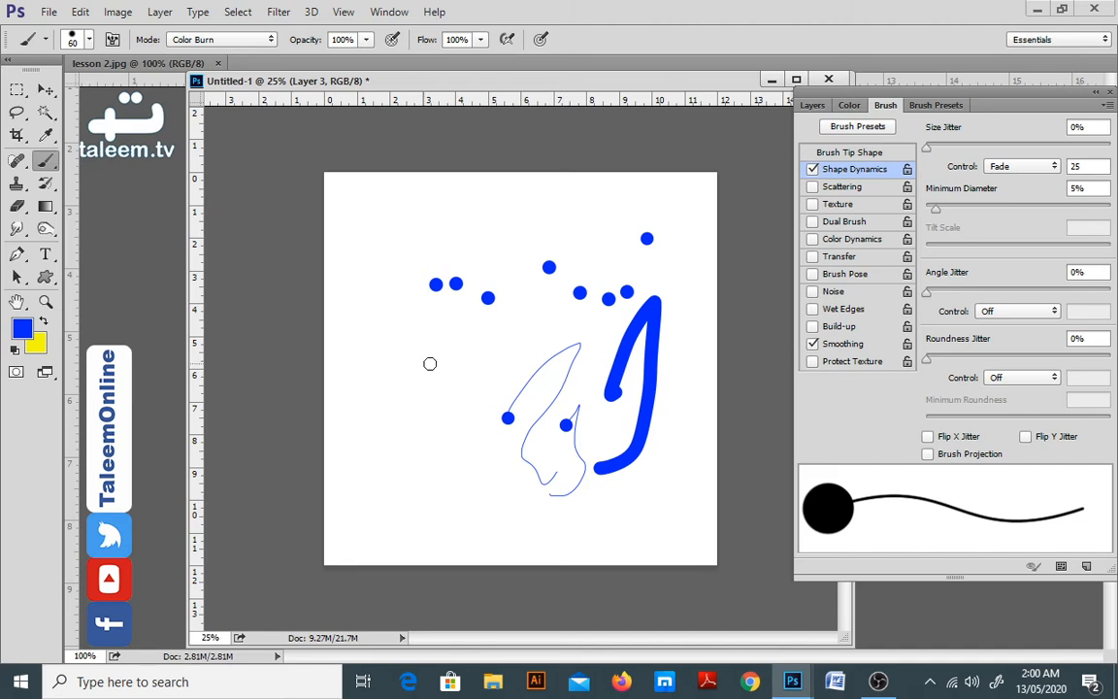
drag(469, 386, 448, 488)
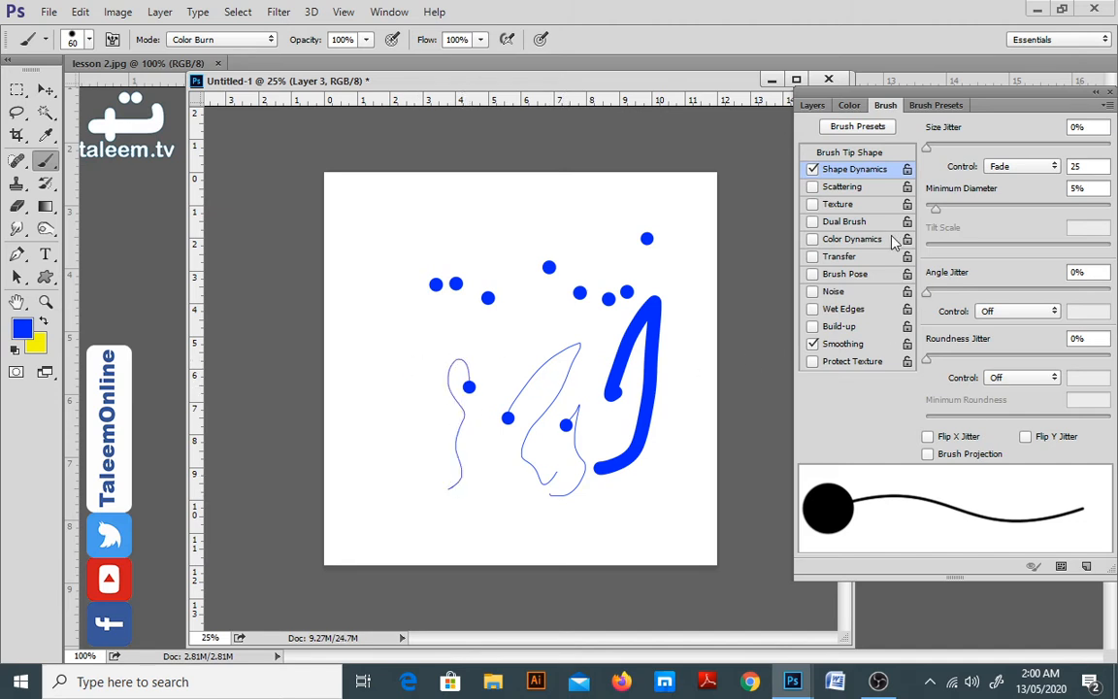
Raise the minimum diameter to 63% and paint an S-shaped stroke over the middle of the canvas.
drag(943, 213, 1043, 208)
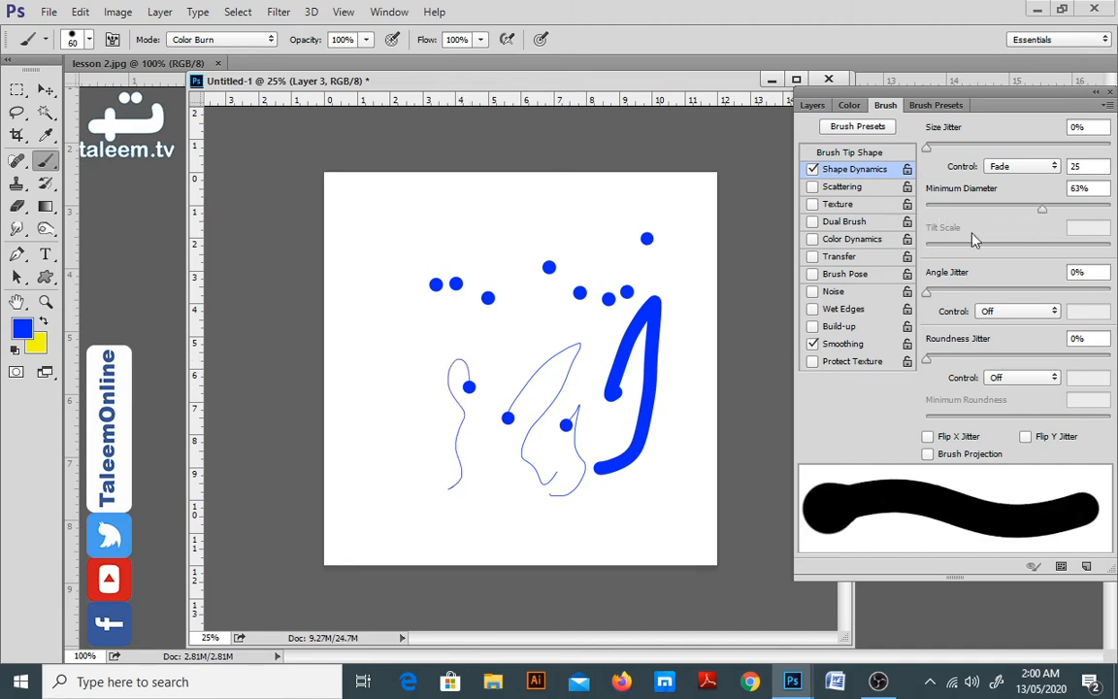
mouse_move(525, 352)
mouse_down()
mouse_move(492, 335)
mouse_move(480, 427)
mouse_move(424, 399)
mouse_up()
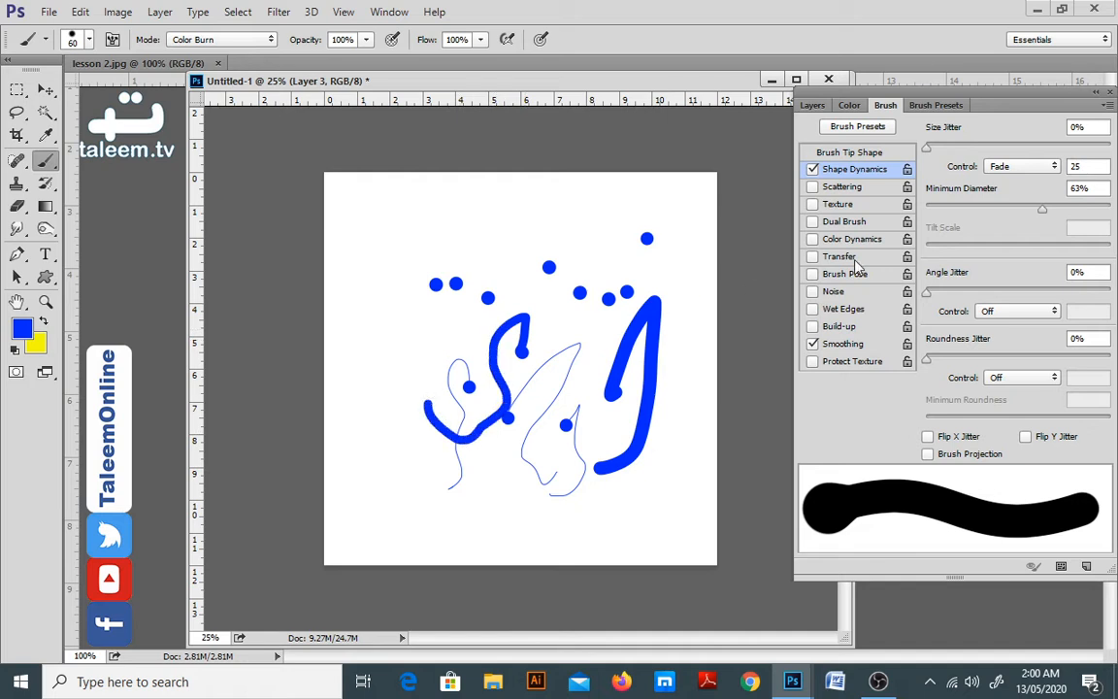
Set the size Fade to 50 steps and paint three curved strokes on the canvas's left side.
click(1089, 190)
click(1072, 171)
text(50)
mouse_move(394, 393)
mouse_down()
mouse_move(398, 311)
mouse_move(442, 255)
mouse_up()
drag(436, 367, 458, 316)
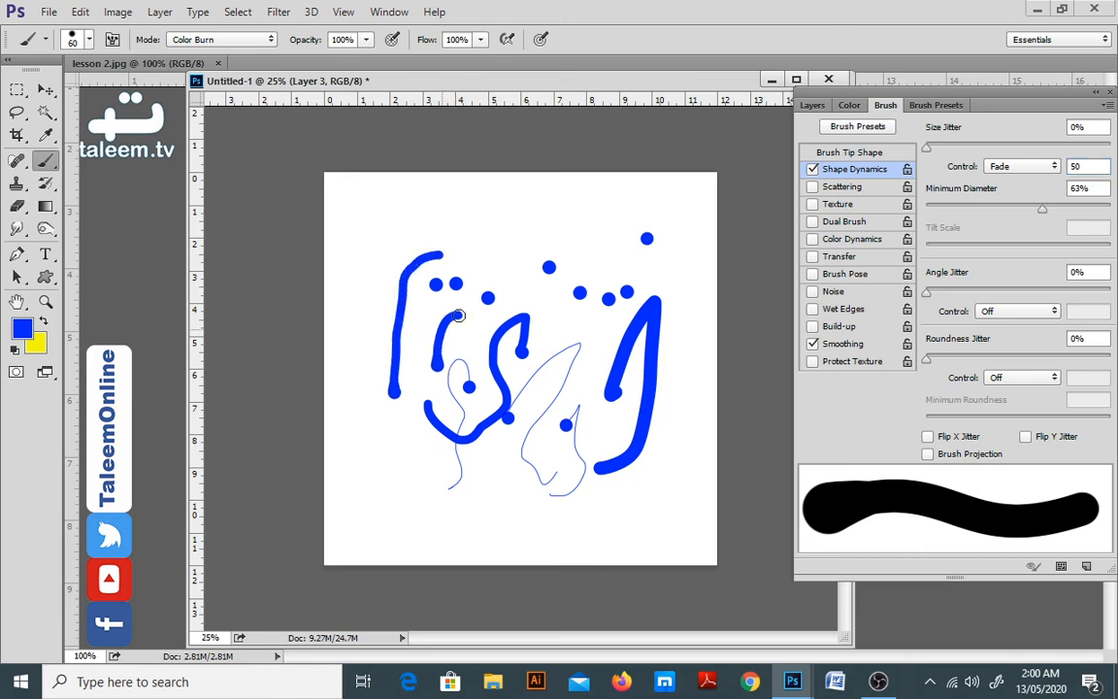
mouse_move(359, 251)
mouse_down()
mouse_move(356, 303)
mouse_move(367, 459)
mouse_up()
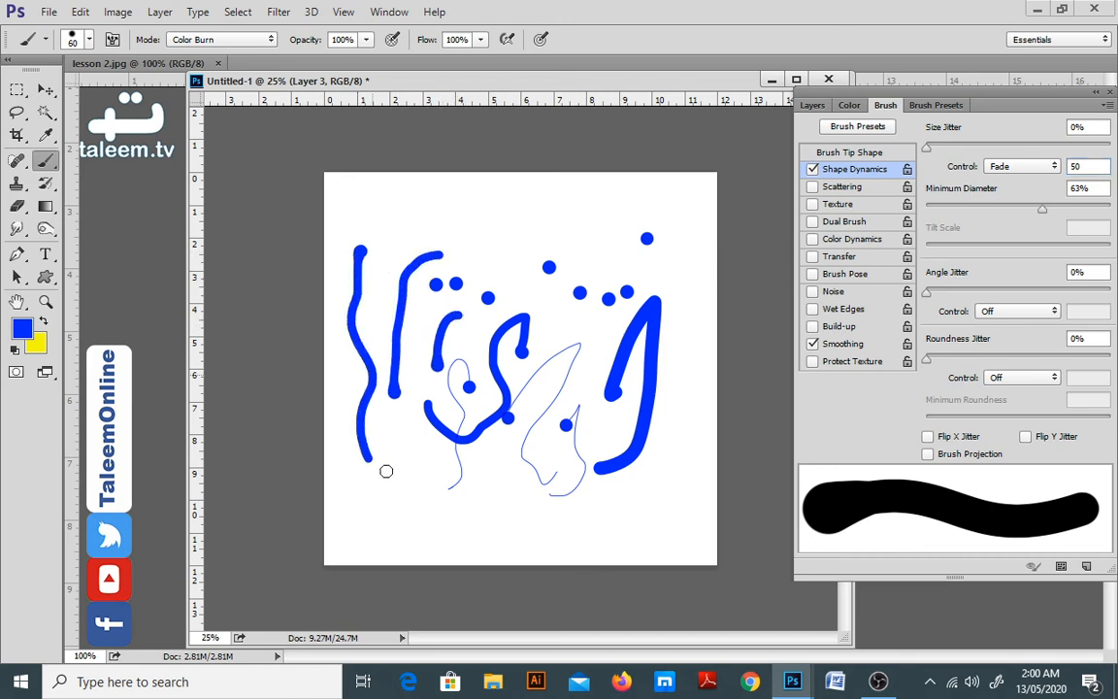
Set the size control to Pen Pressure with a 0% minimum diameter and paint several strokes across the canvas's middle and right side.
click(1021, 166)
click(1029, 203)
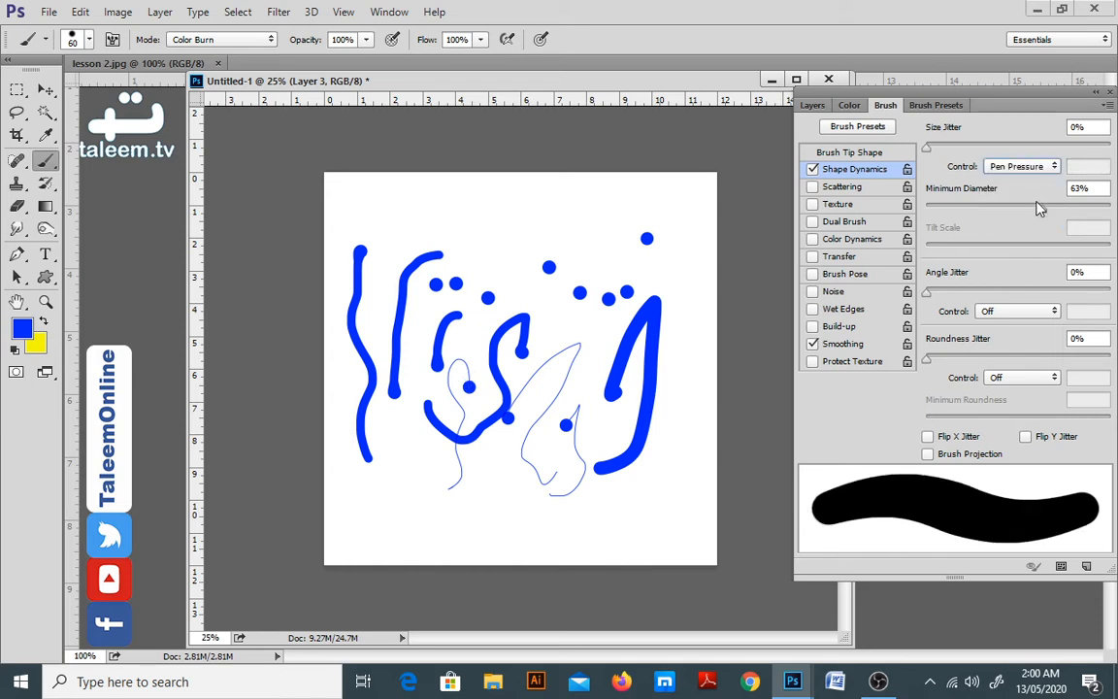
drag(1030, 209, 926, 214)
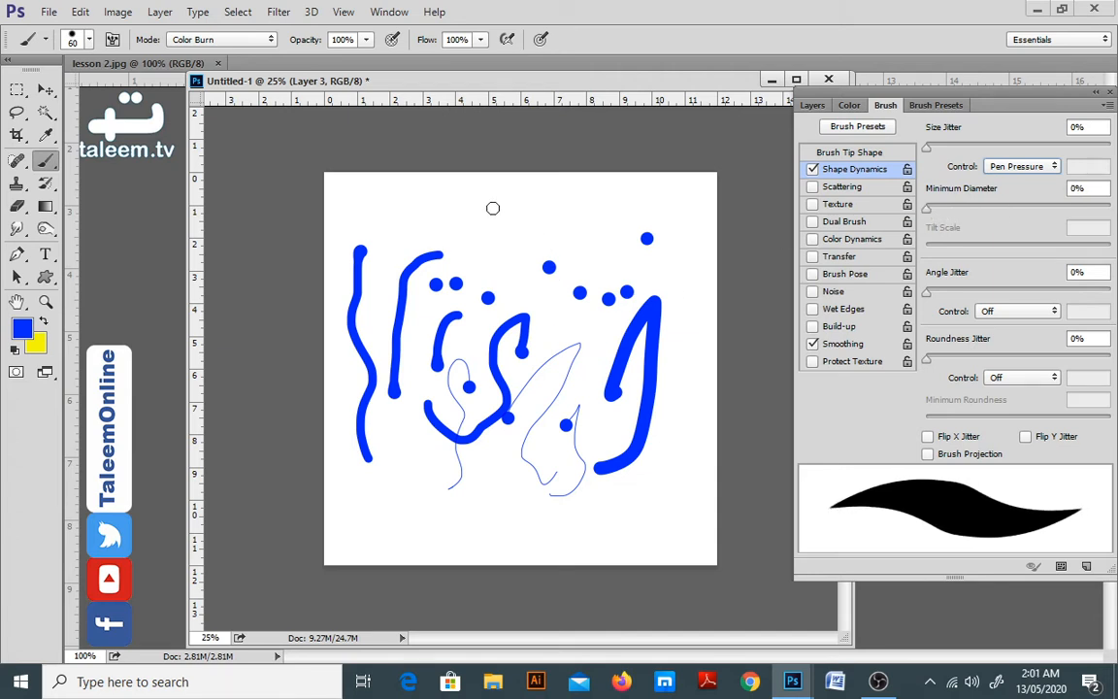
mouse_move(489, 218)
mouse_down()
mouse_move(581, 221)
mouse_move(604, 194)
mouse_move(578, 181)
mouse_move(544, 204)
mouse_move(519, 252)
mouse_move(522, 330)
mouse_move(490, 418)
mouse_move(493, 500)
mouse_move(509, 515)
mouse_move(579, 519)
mouse_move(614, 504)
mouse_move(668, 453)
mouse_move(686, 385)
mouse_up()
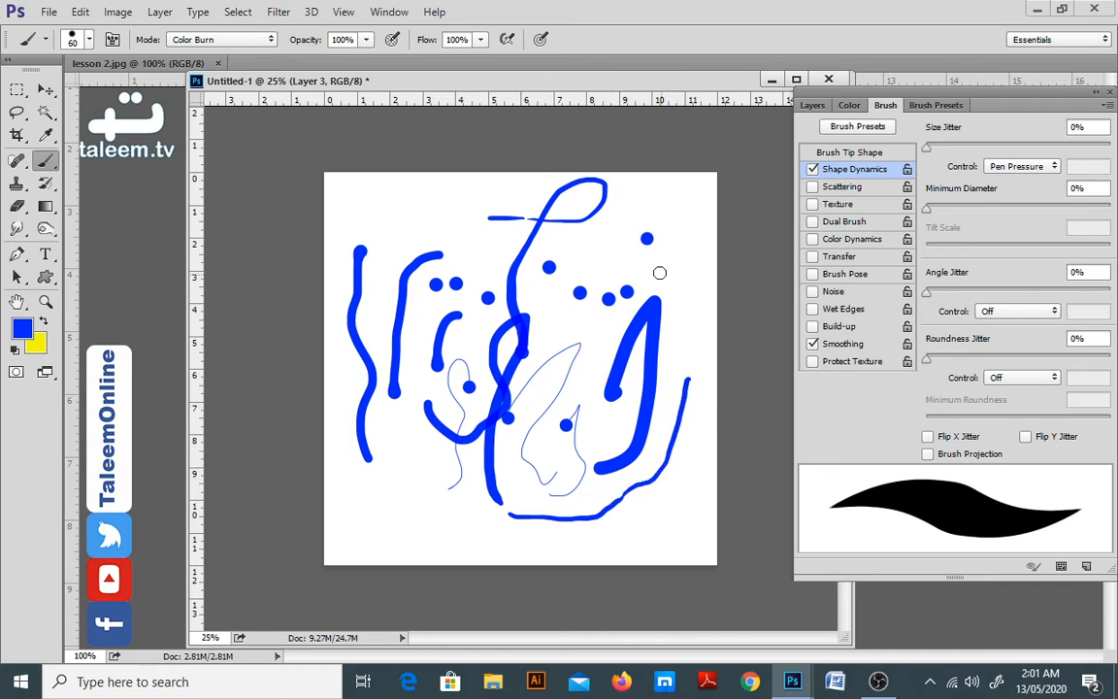
drag(681, 240, 680, 349)
drag(666, 243, 668, 302)
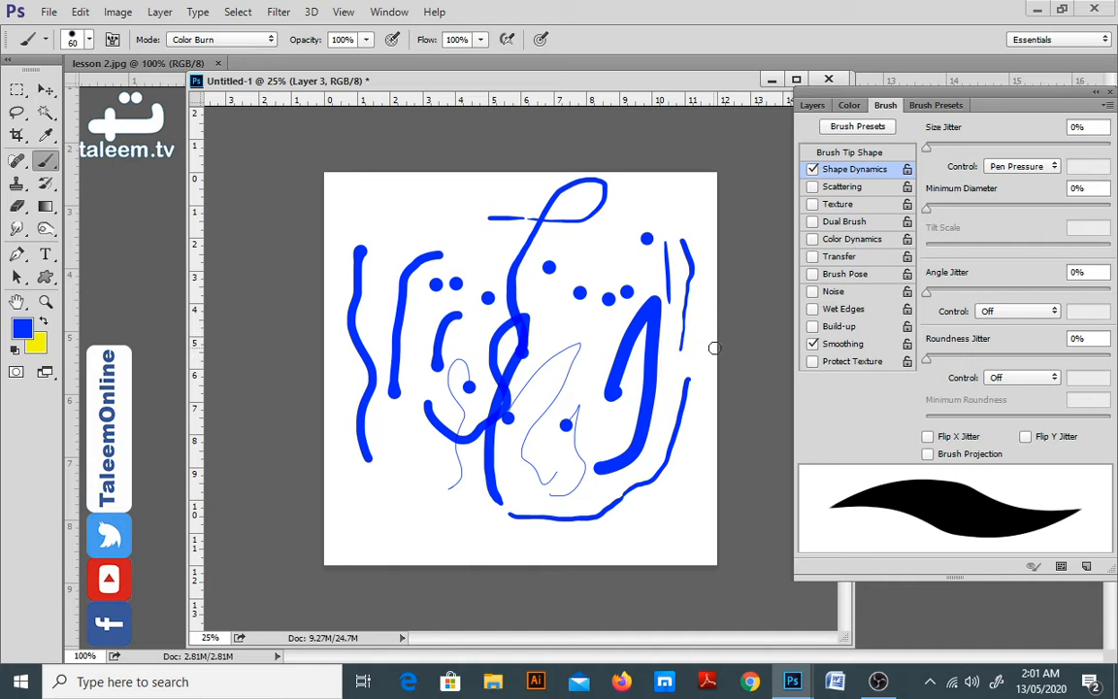
Set the brush's size control to Pen Tilt in Shape Dynamics.
click(1019, 167)
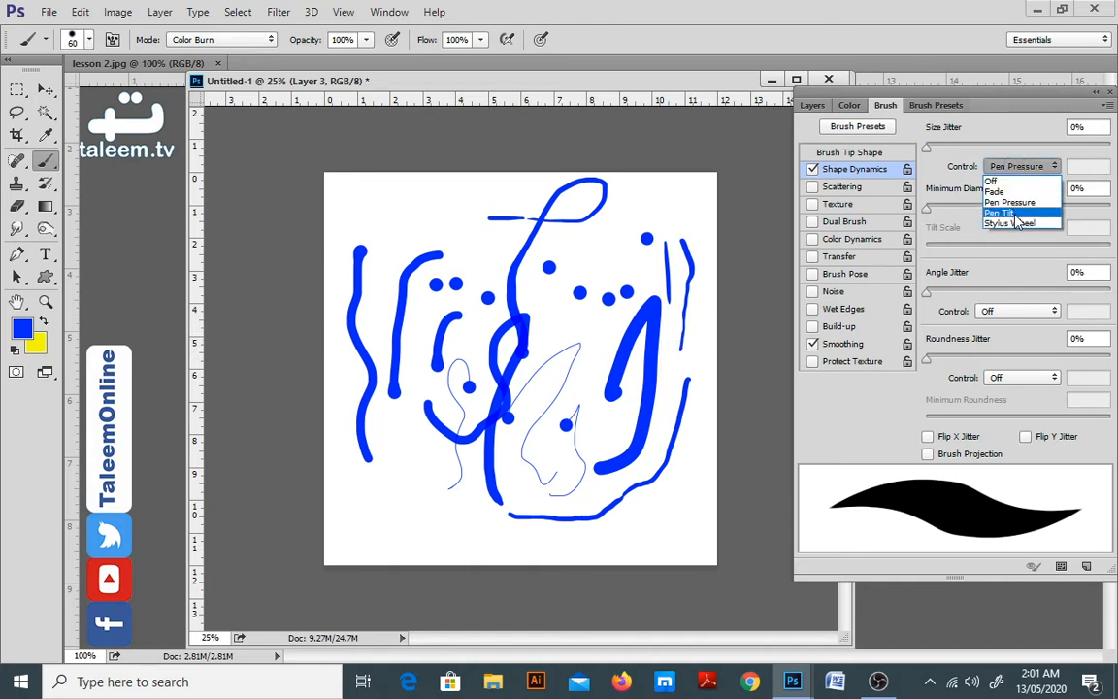
click(1004, 213)
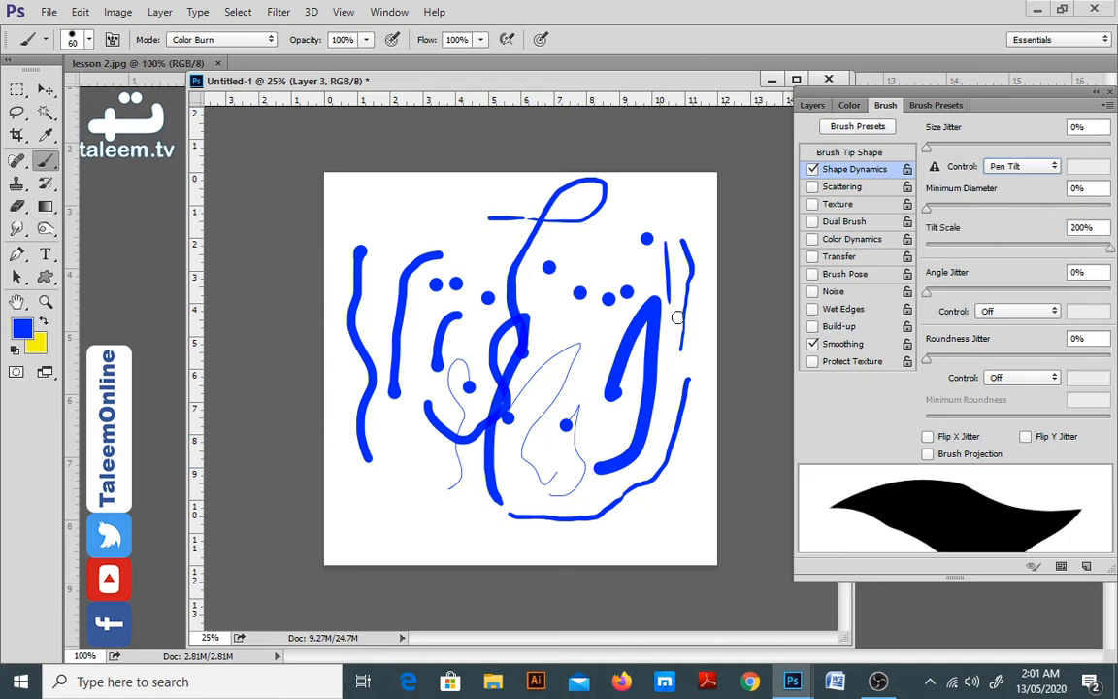
Paint a hooked, S-shaped stroke near the canvas's upper right using the Pen Tilt size control.
mouse_move(594, 240)
mouse_down()
mouse_move(628, 221)
mouse_move(626, 293)
mouse_up()
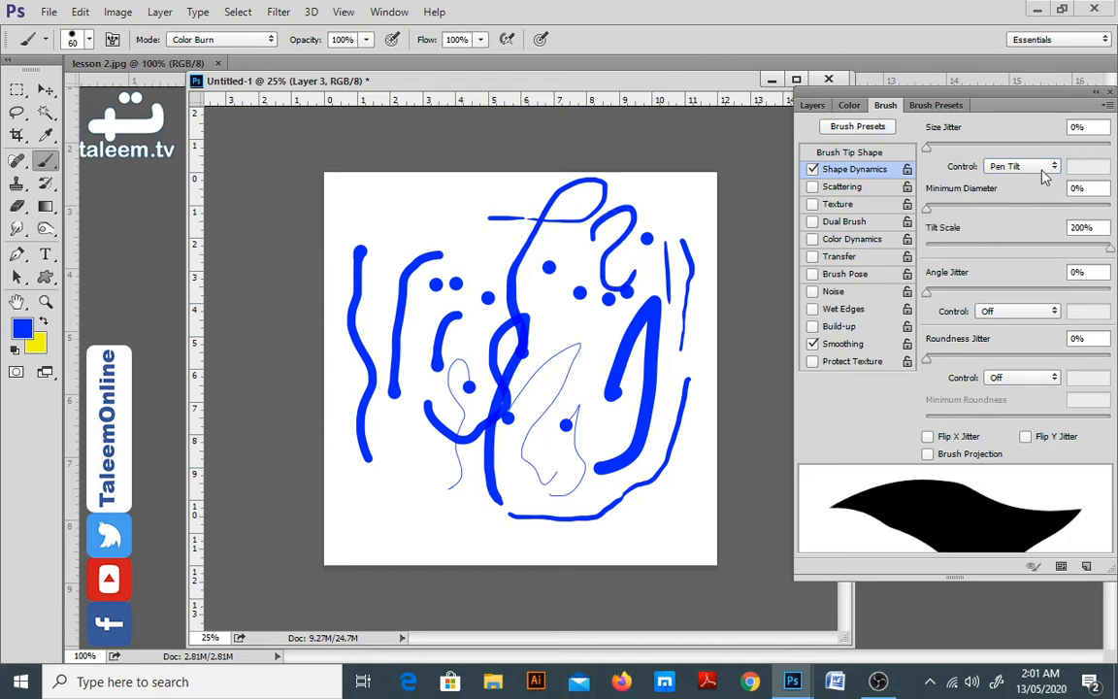
Set the size control to Stylus Wheel with a 55% minimum diameter and paint several strokes across the upper half of the canvas.
click(1019, 166)
click(1024, 224)
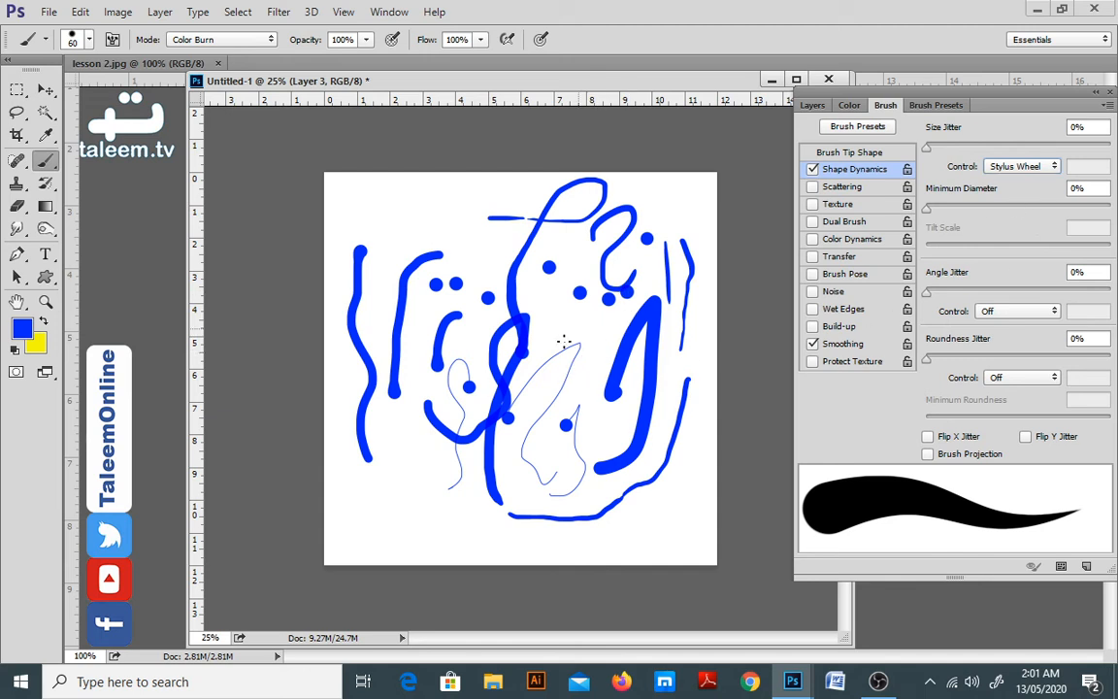
drag(930, 210, 1027, 210)
drag(434, 222, 494, 182)
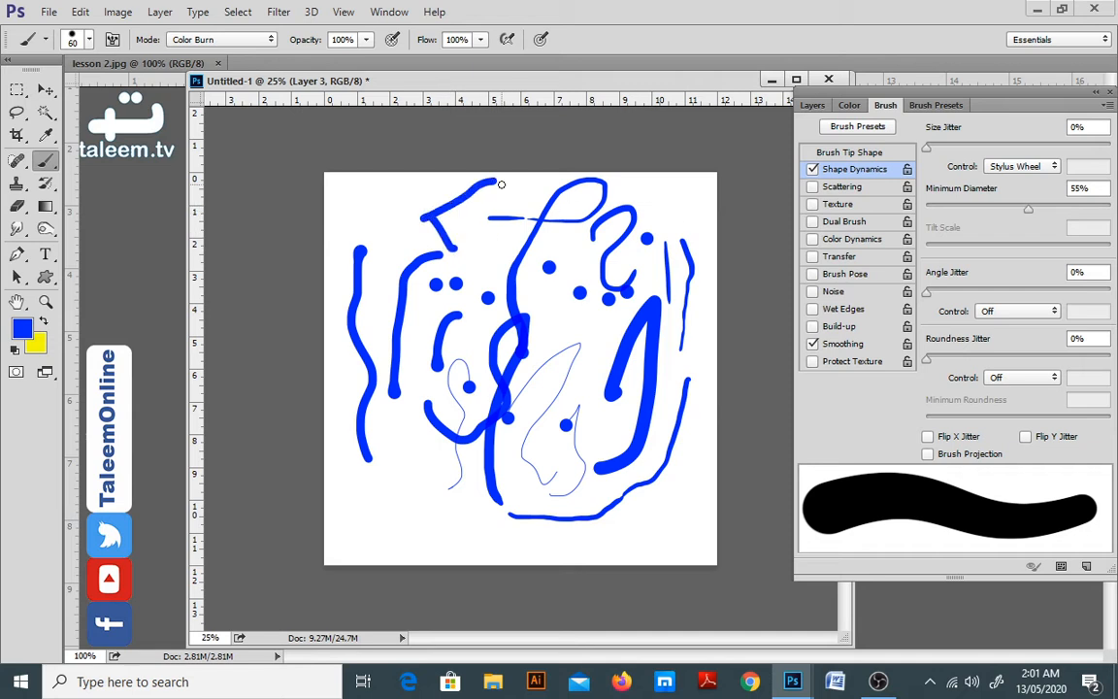
mouse_move(481, 241)
mouse_down()
mouse_move(531, 271)
mouse_move(556, 246)
mouse_up()
drag(571, 324, 638, 266)
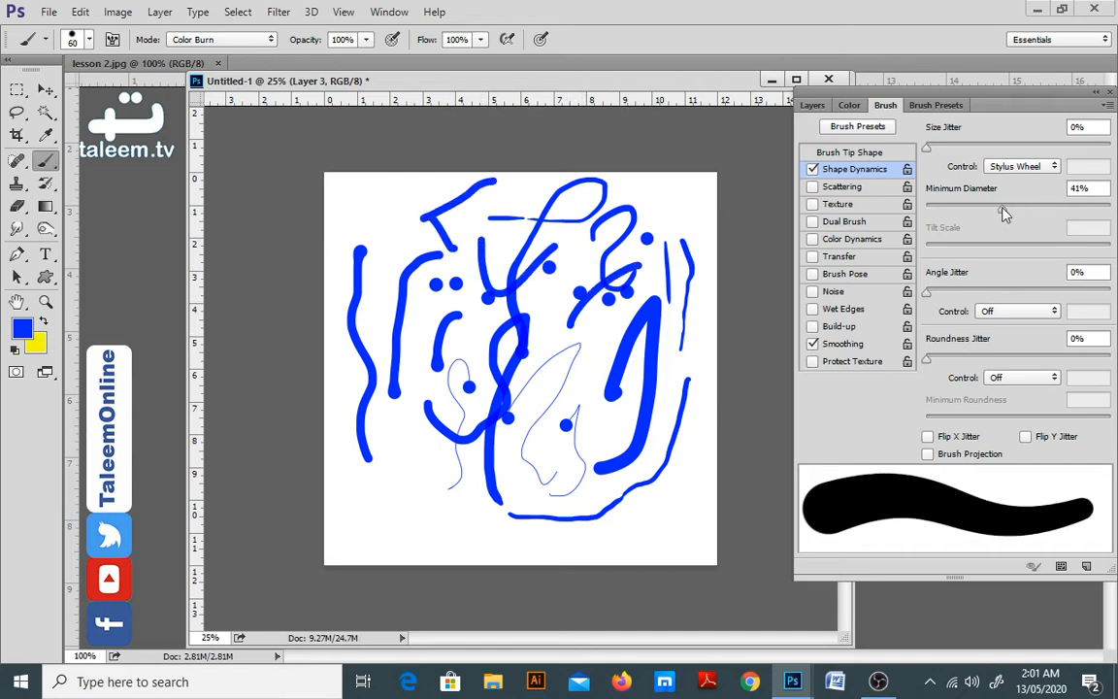
Lower the minimum diameter to 10% and enable Scattering with a scatter of 185%.
drag(1026, 216, 947, 214)
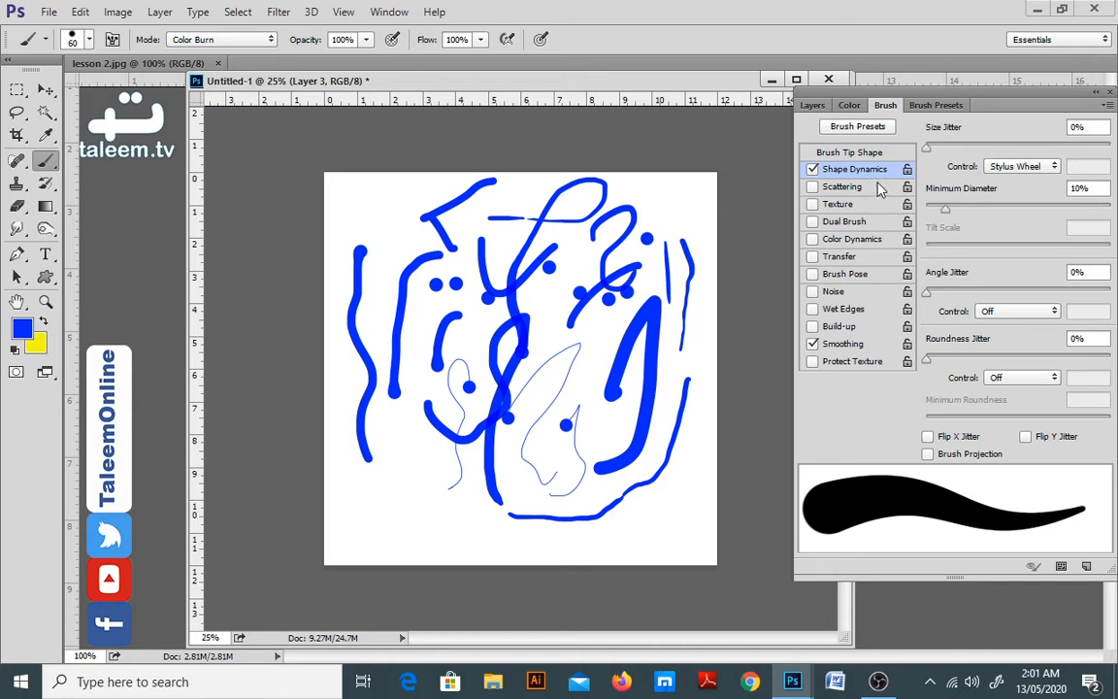
click(844, 187)
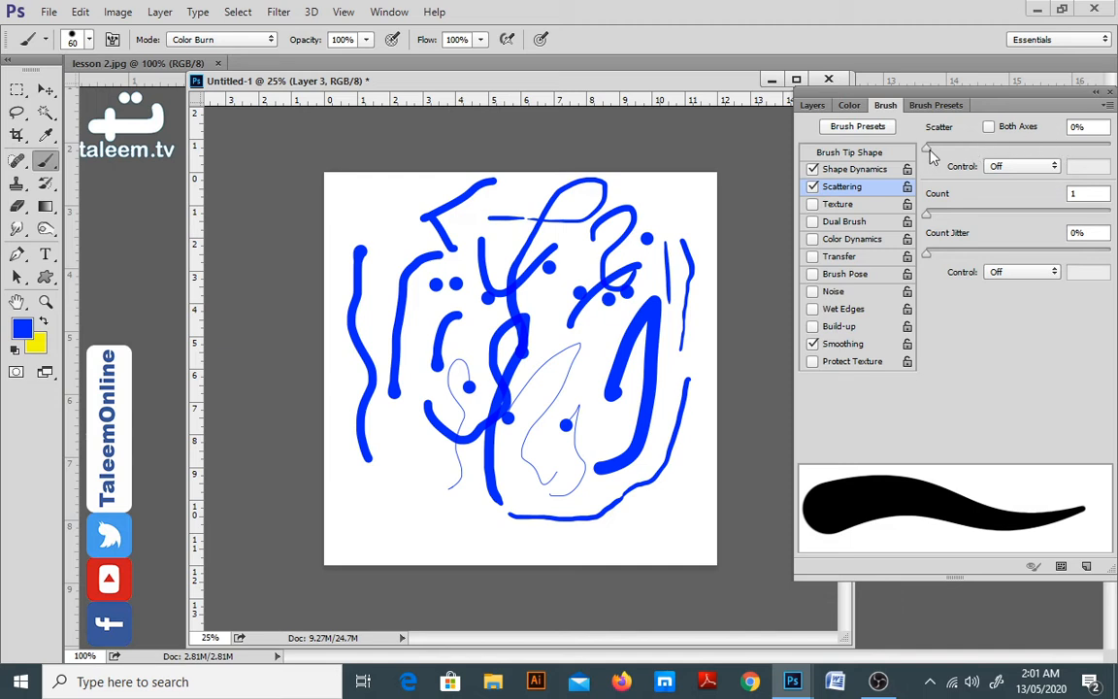
drag(928, 148, 959, 147)
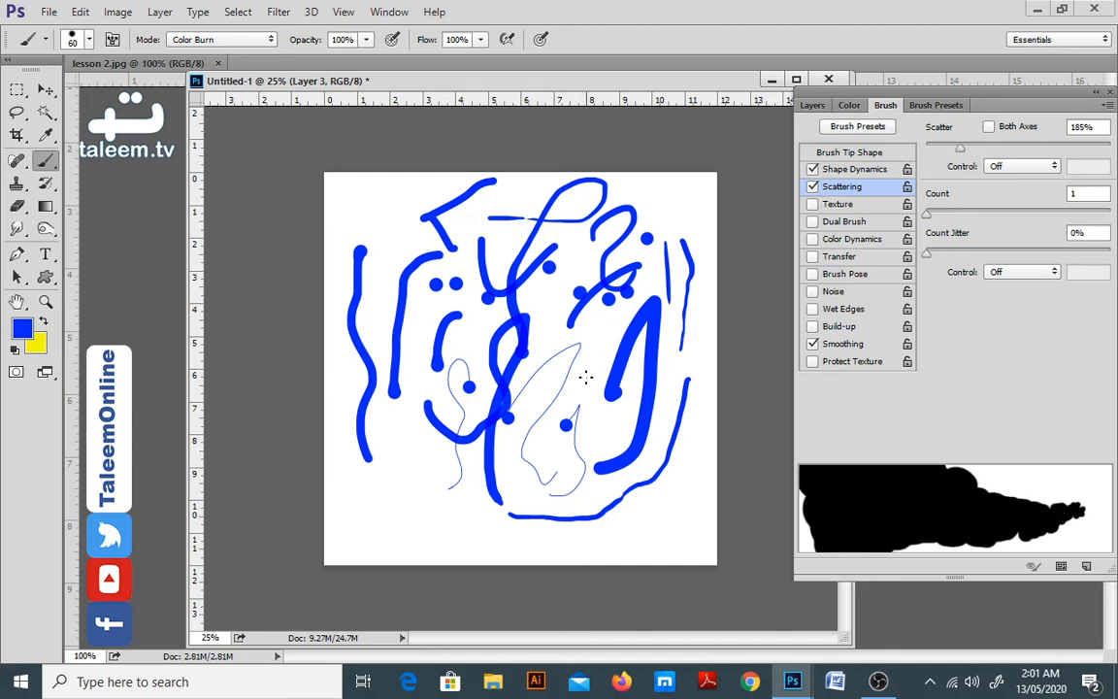
Add a new layer above Layer 3, hide Layer 3, and paint a wavy vertical stroke on the new layer.
click(812, 104)
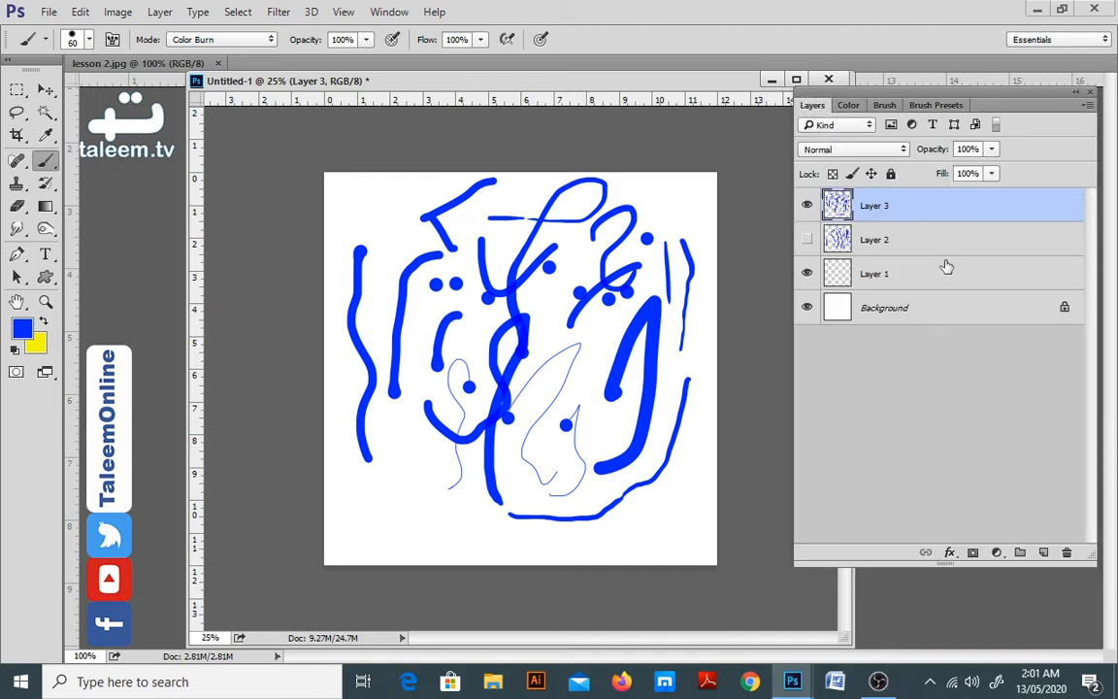
click(1042, 553)
click(806, 239)
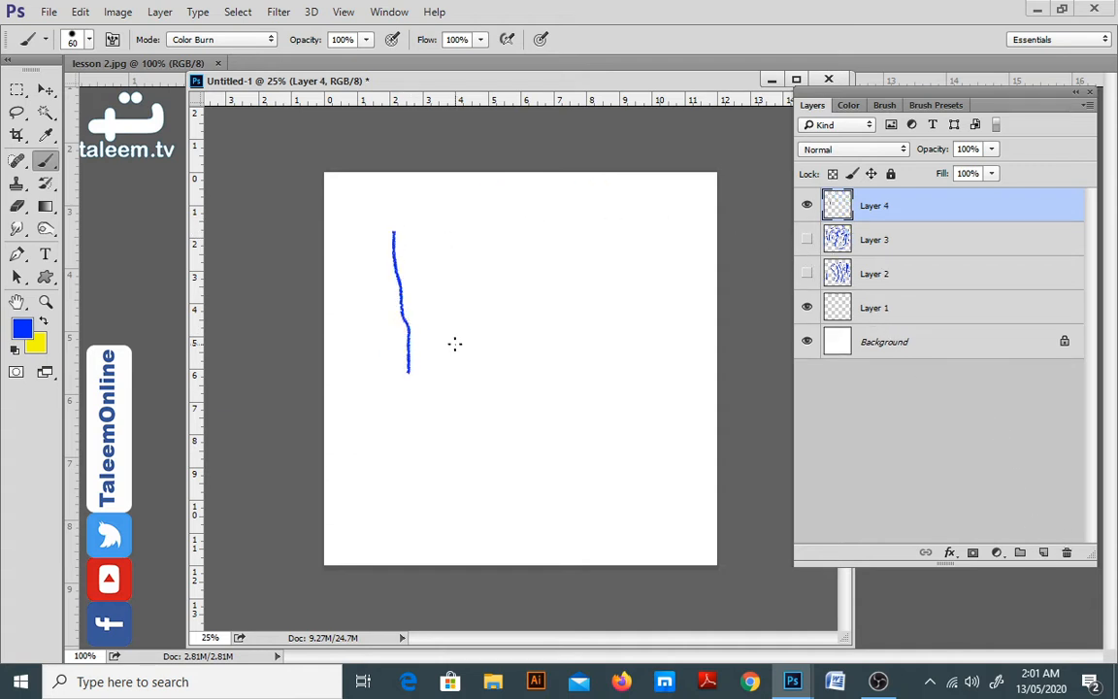
Examine the scattered edges of the vertical stroke close up at 200% zoom.
key(ctrl+plus)
key(ctrl+plus)
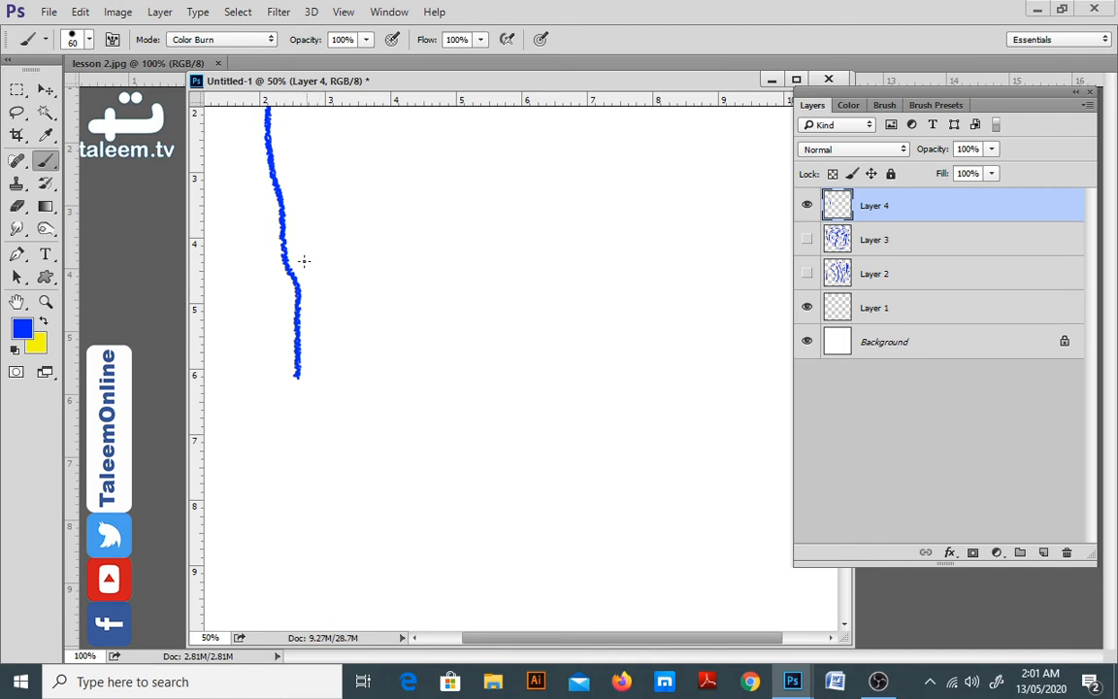
drag(333, 237, 410, 316)
key(z)
click(370, 264)
click(369, 265)
click(372, 265)
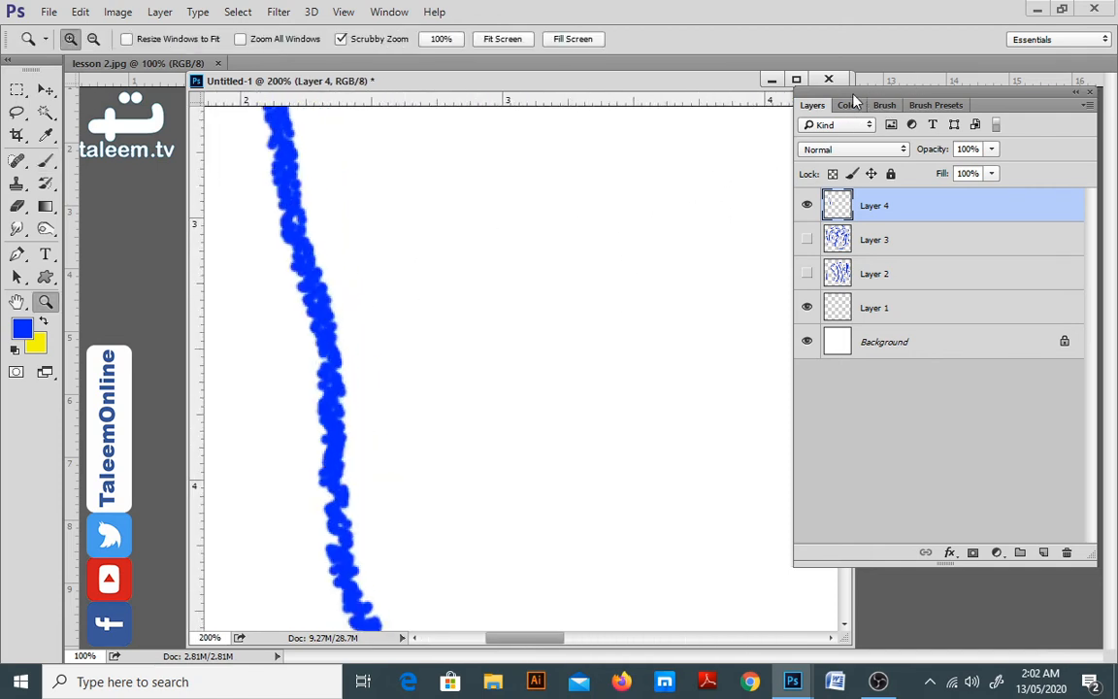
Return to the Brush tool and set the brush tip spacing to 58%.
click(885, 105)
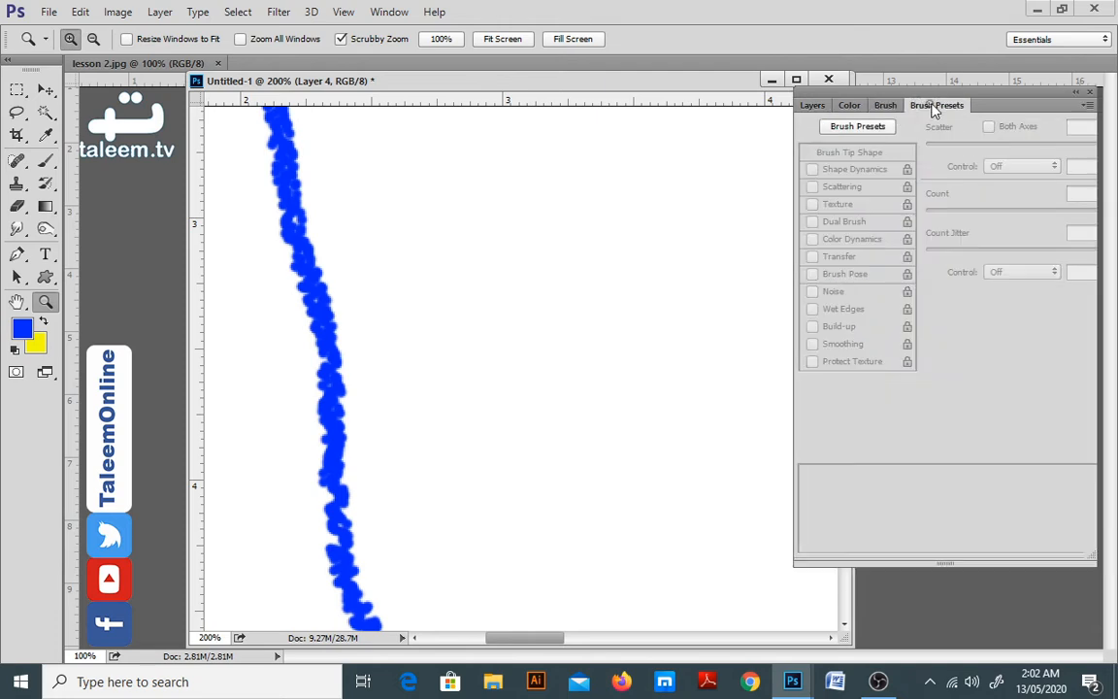
click(931, 107)
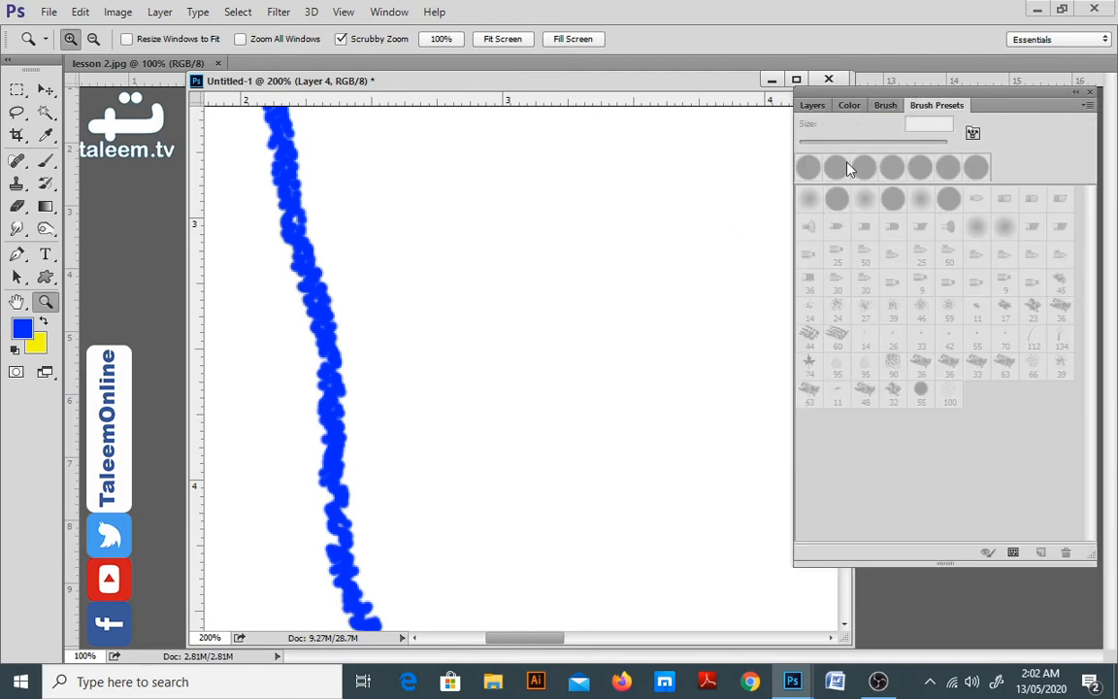
click(887, 107)
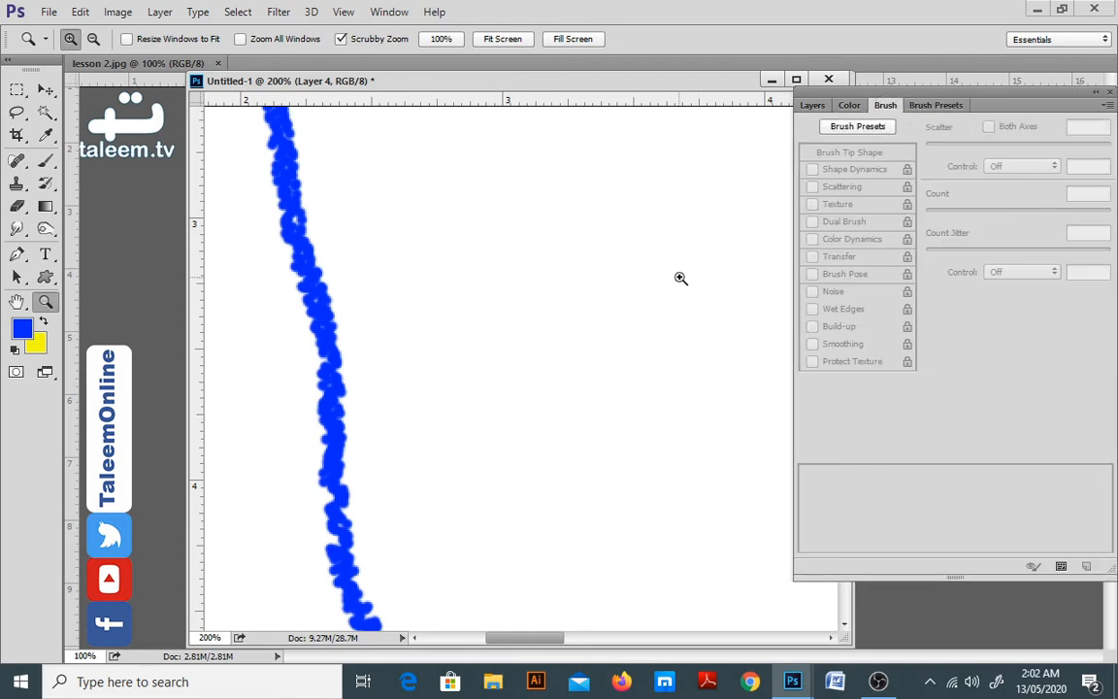
key(b)
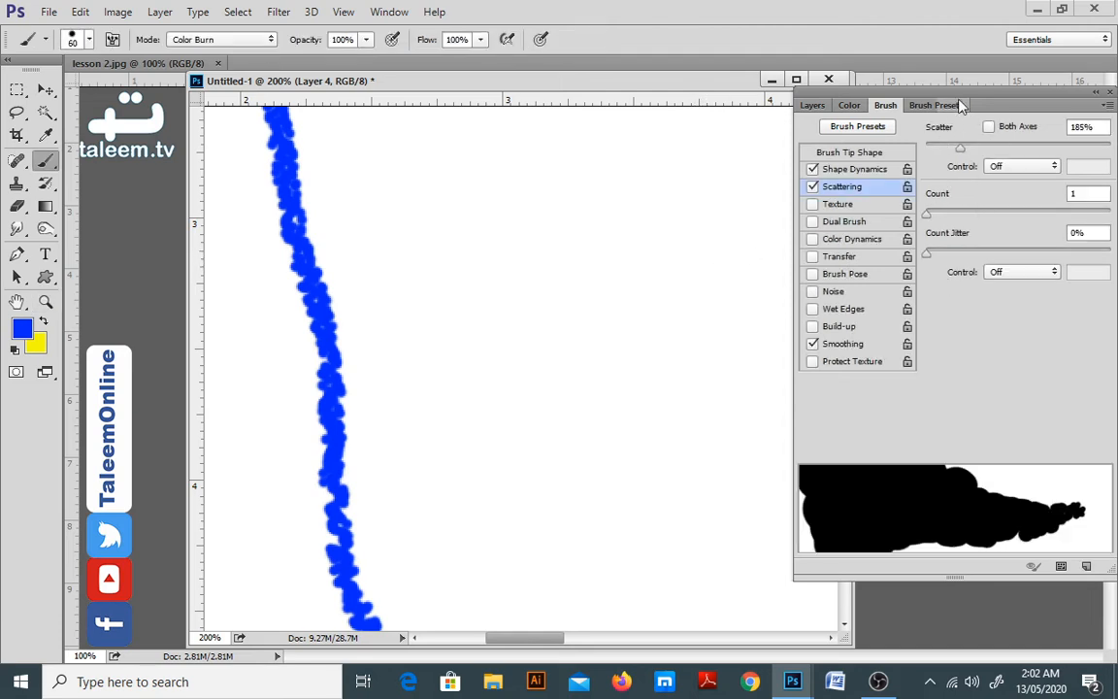
click(878, 155)
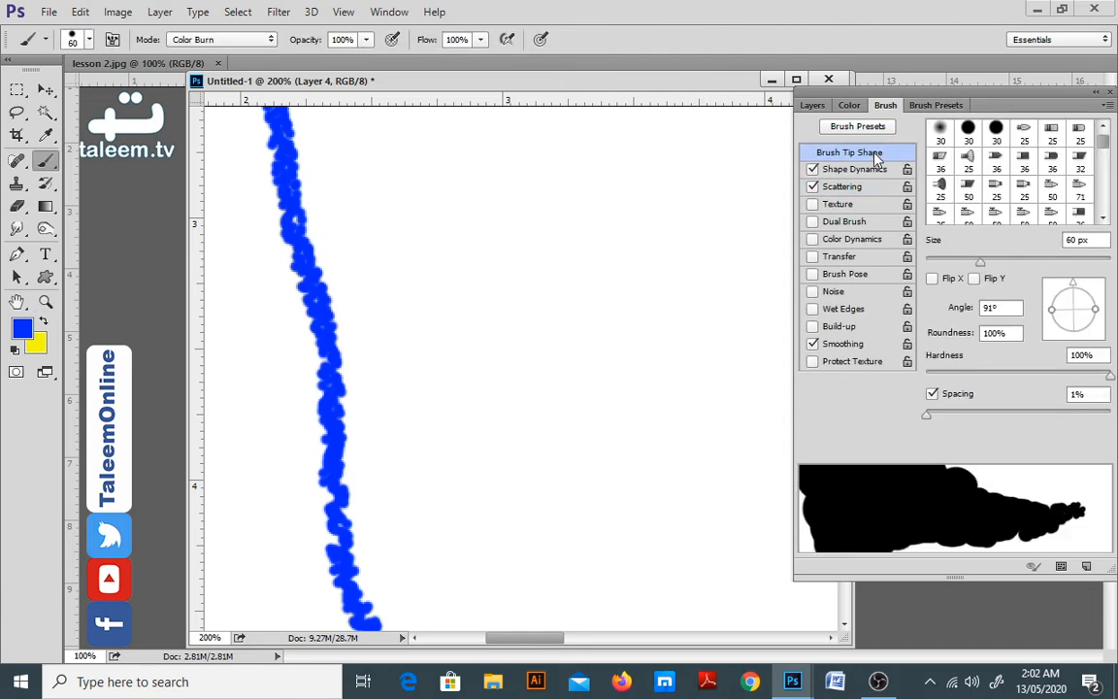
drag(934, 420, 981, 421)
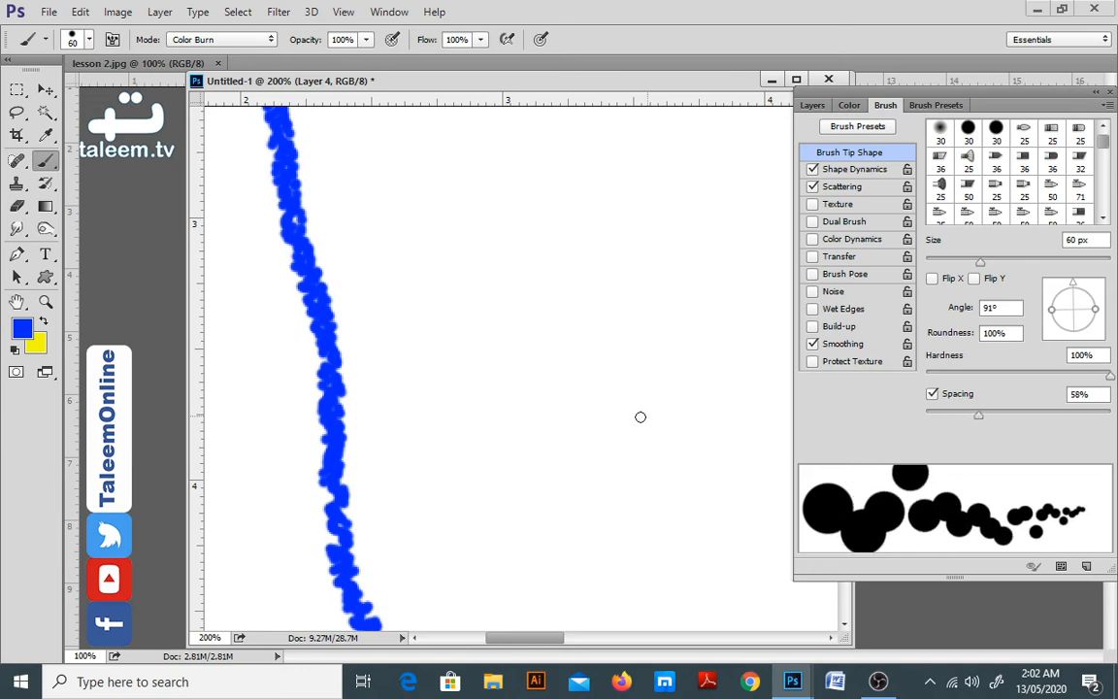
Enlarge the brush to 150 px, paint a trial stroke of scattered dots beside the vertical stroke, and undo the painting.
key(bracketright)
key(bracketright)
key(bracketright)
key(bracketright)
key(bracketright)
key(bracketright)
mouse_move(577, 287)
mouse_down()
mouse_move(581, 531)
mouse_move(643, 437)
mouse_move(630, 305)
mouse_up()
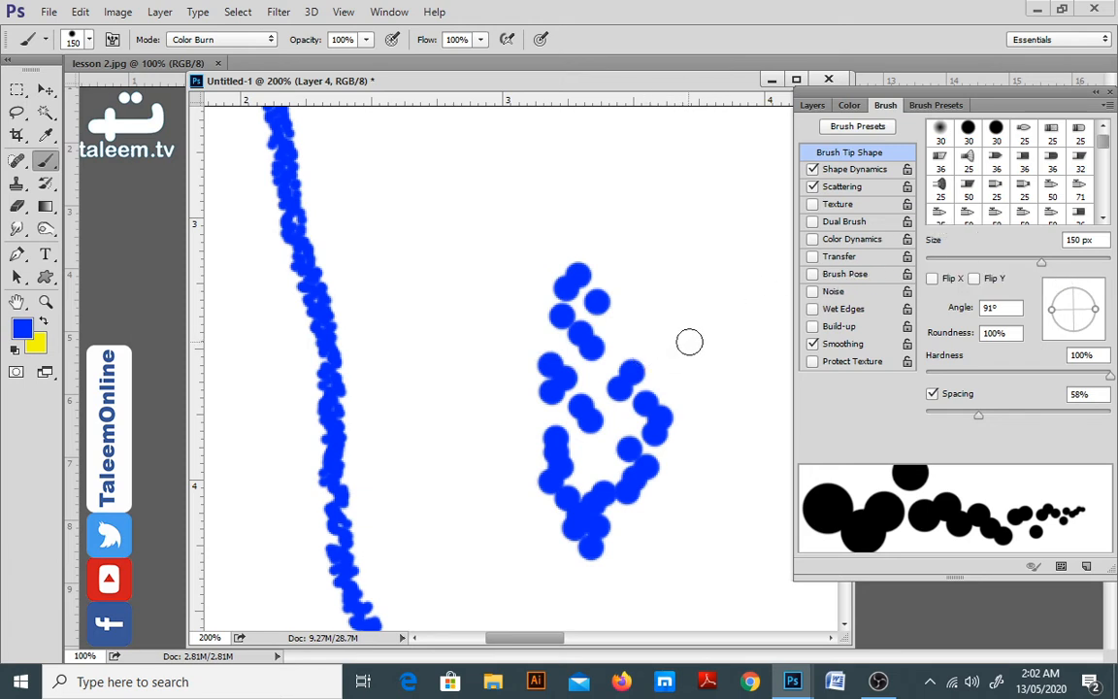
key(ctrl+z)
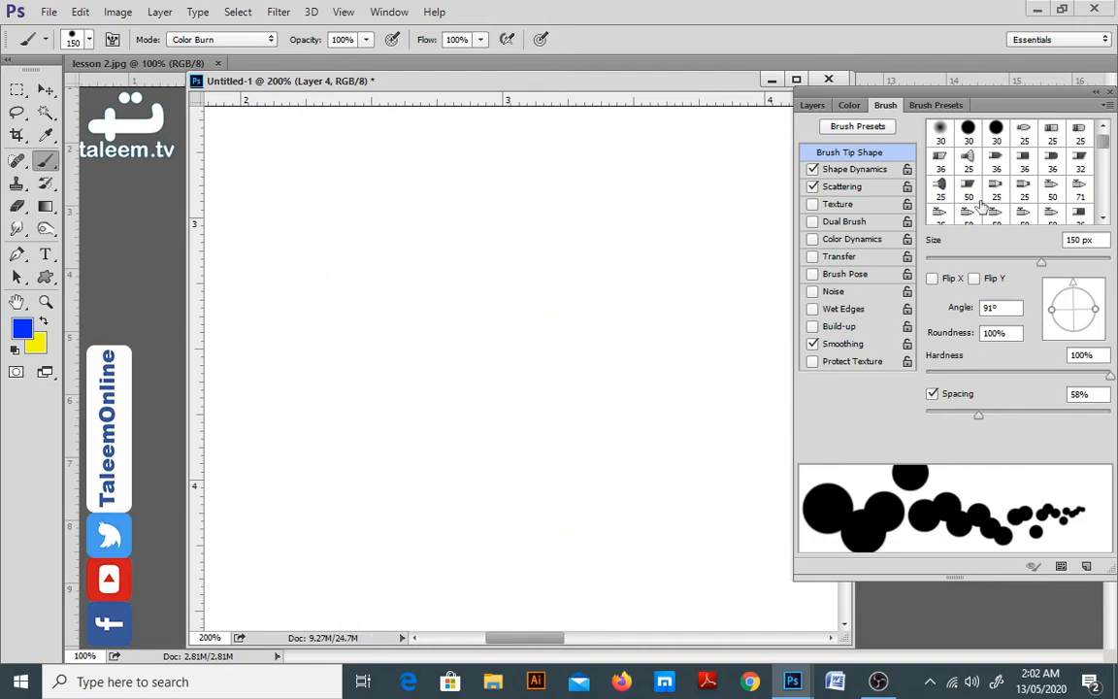
Choose the 134 px grass brush preset and set the foreground color to bright green.
click(939, 105)
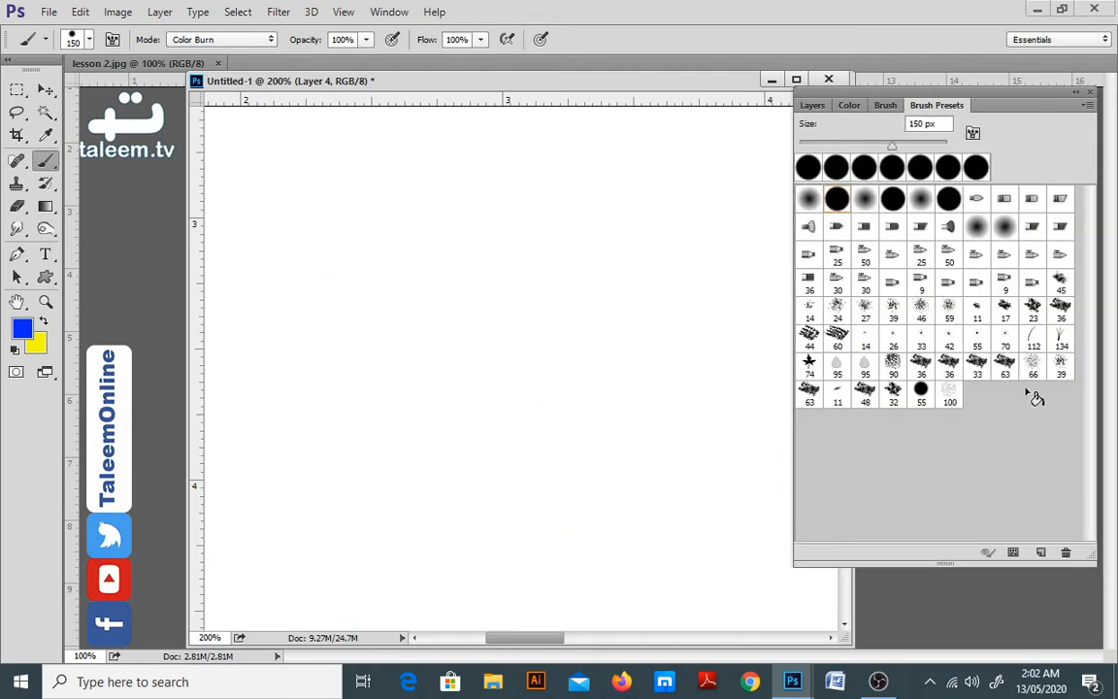
click(1060, 337)
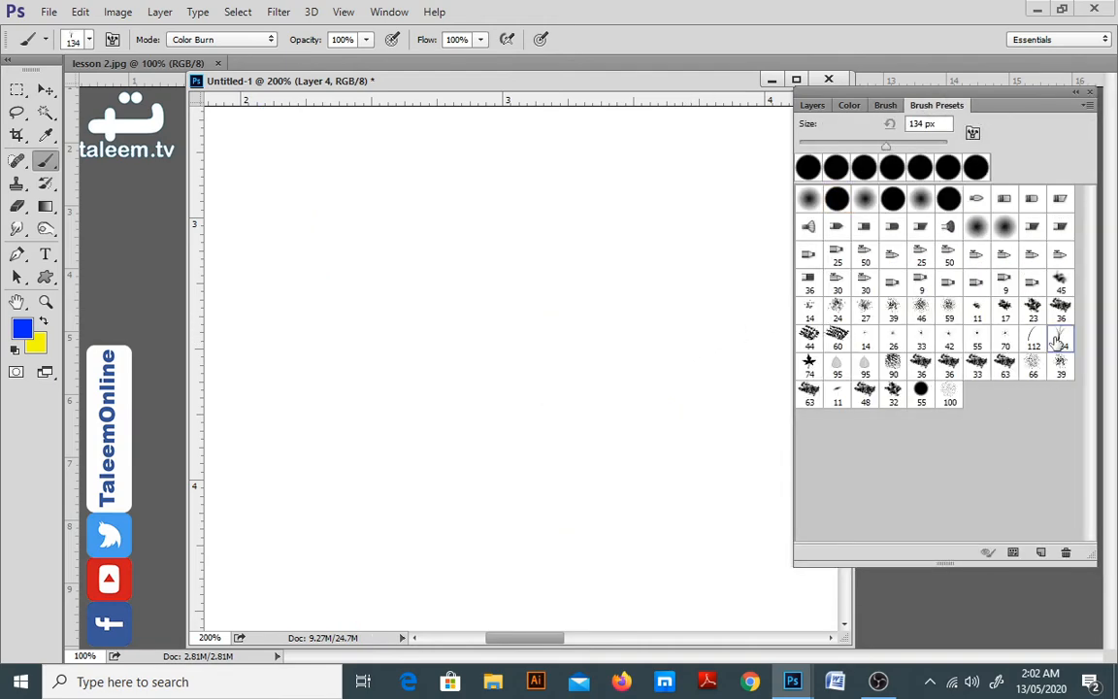
click(22, 331)
click(585, 522)
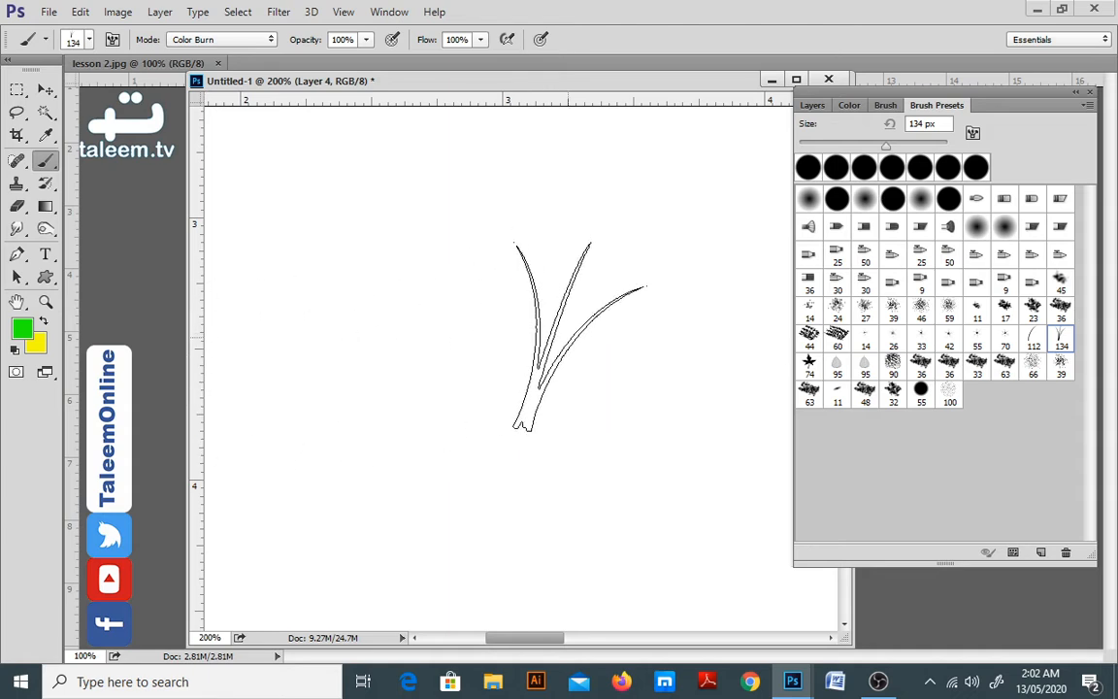
Reduce the grass brush to 70 px and paint a dense row of grass across the lower part of the visible canvas.
key(bracketleft)
key(bracketleft)
key(bracketleft)
key(bracketleft)
key(bracketleft)
key(bracketleft)
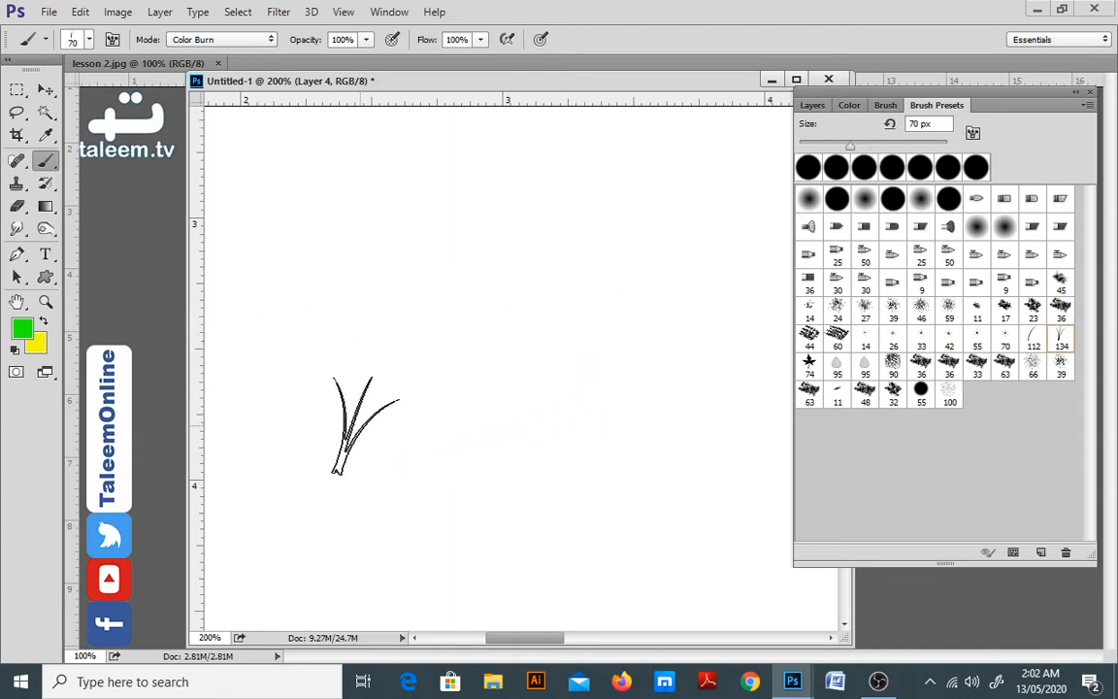
mouse_move(365, 426)
mouse_down()
mouse_move(439, 412)
mouse_move(643, 424)
mouse_move(587, 445)
mouse_move(430, 457)
mouse_move(360, 456)
mouse_move(586, 436)
mouse_move(654, 411)
mouse_up()
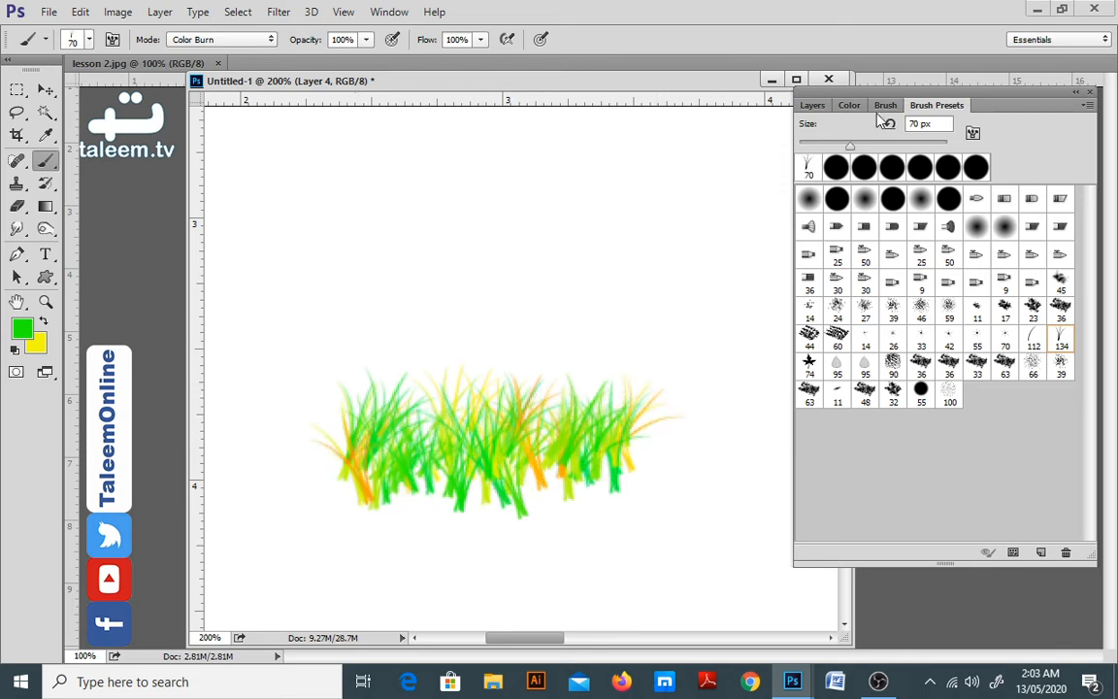
Set the grass brush's angle jitter to 2% and paint a second row of grass above the first.
click(884, 105)
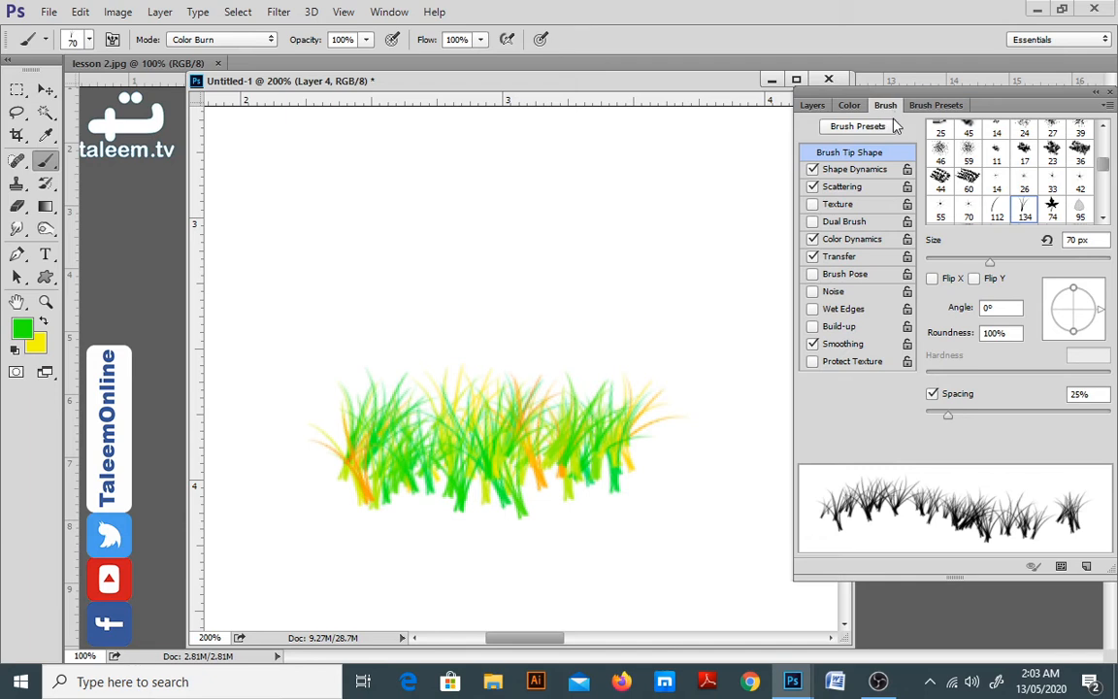
click(885, 170)
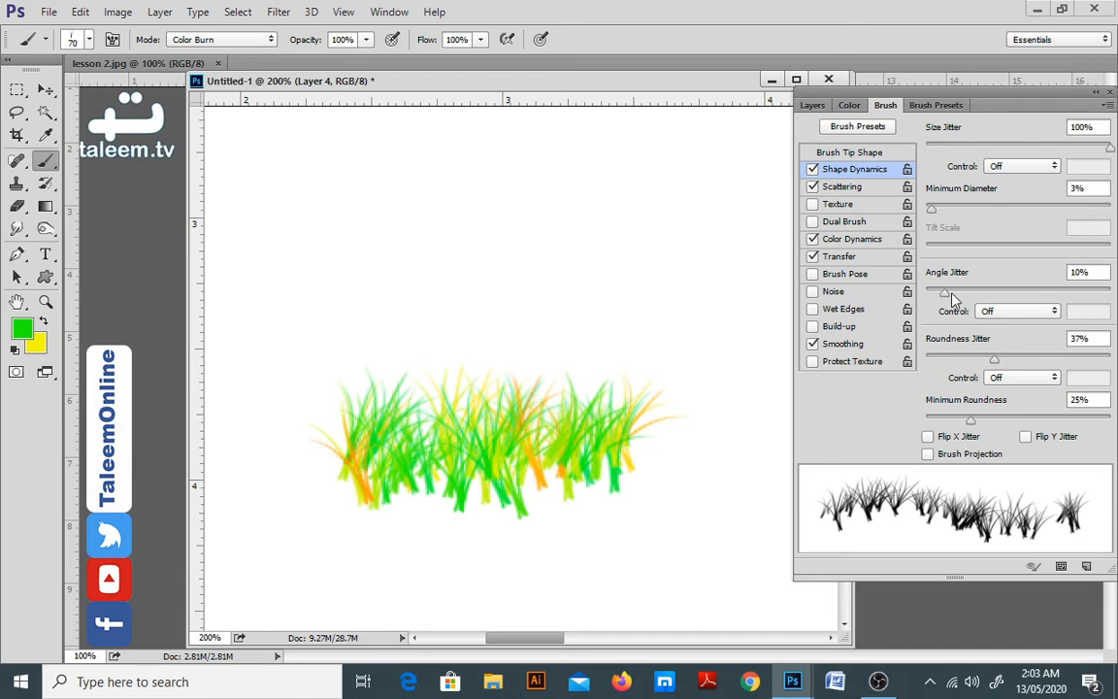
mouse_move(944, 298)
mouse_down()
mouse_move(979, 305)
mouse_move(934, 304)
mouse_up()
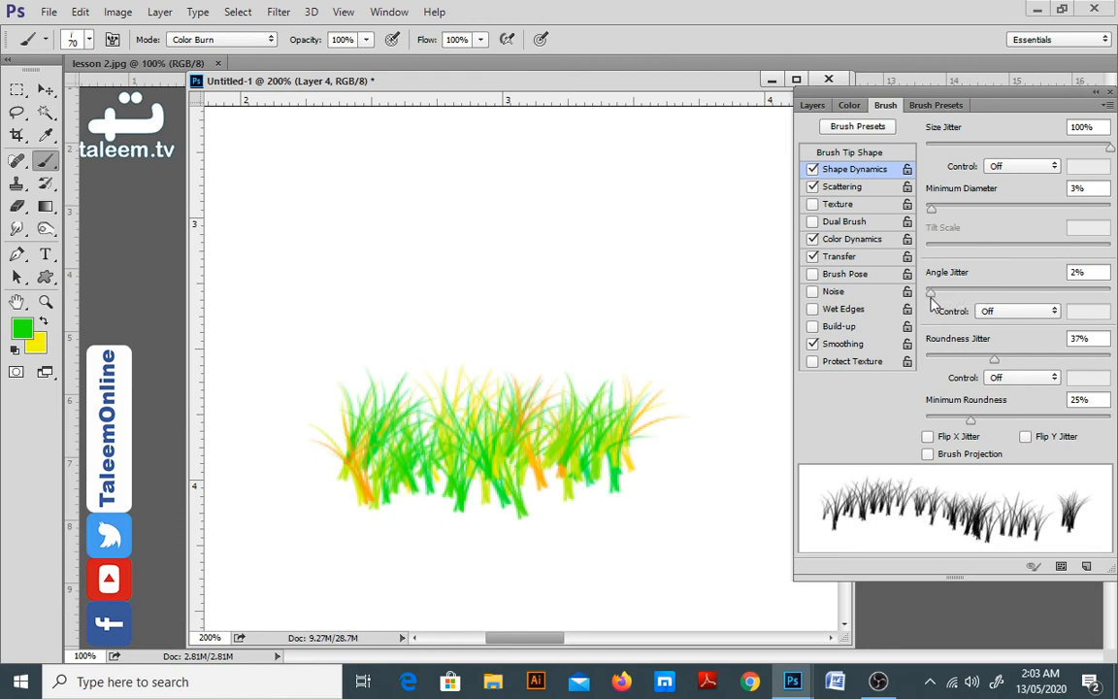
drag(374, 236, 624, 236)
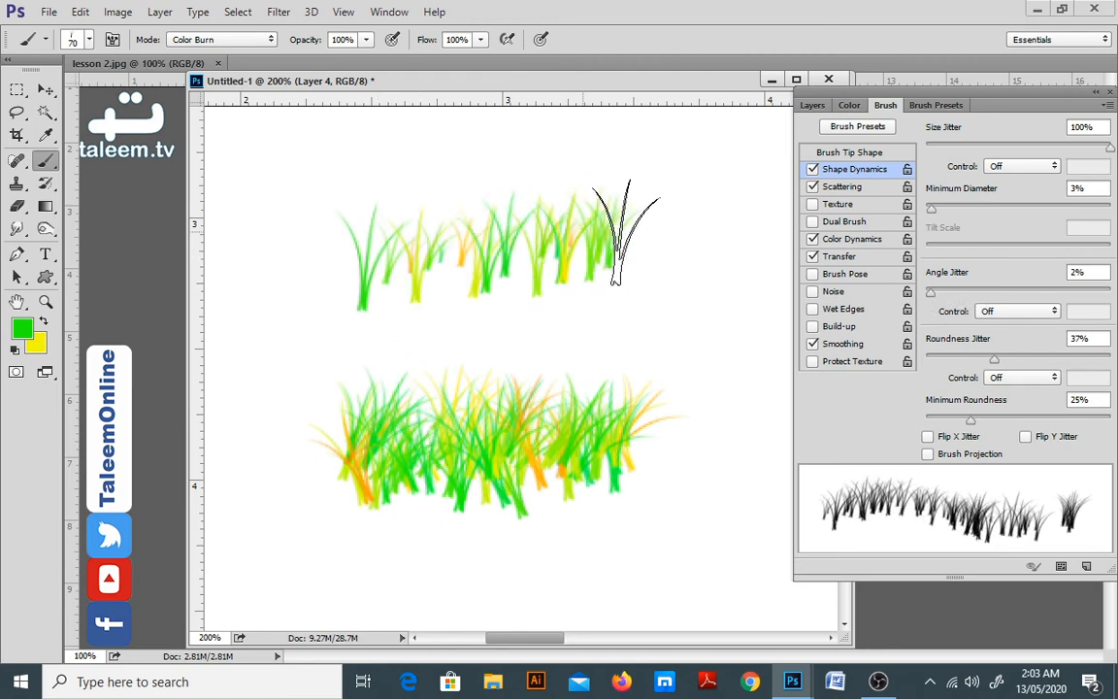
Try an angle jitter of 35% with a grass stroke between the two rows, and undo the stroke.
drag(930, 299, 990, 295)
mouse_move(383, 335)
mouse_down()
mouse_move(490, 324)
mouse_move(726, 332)
mouse_up()
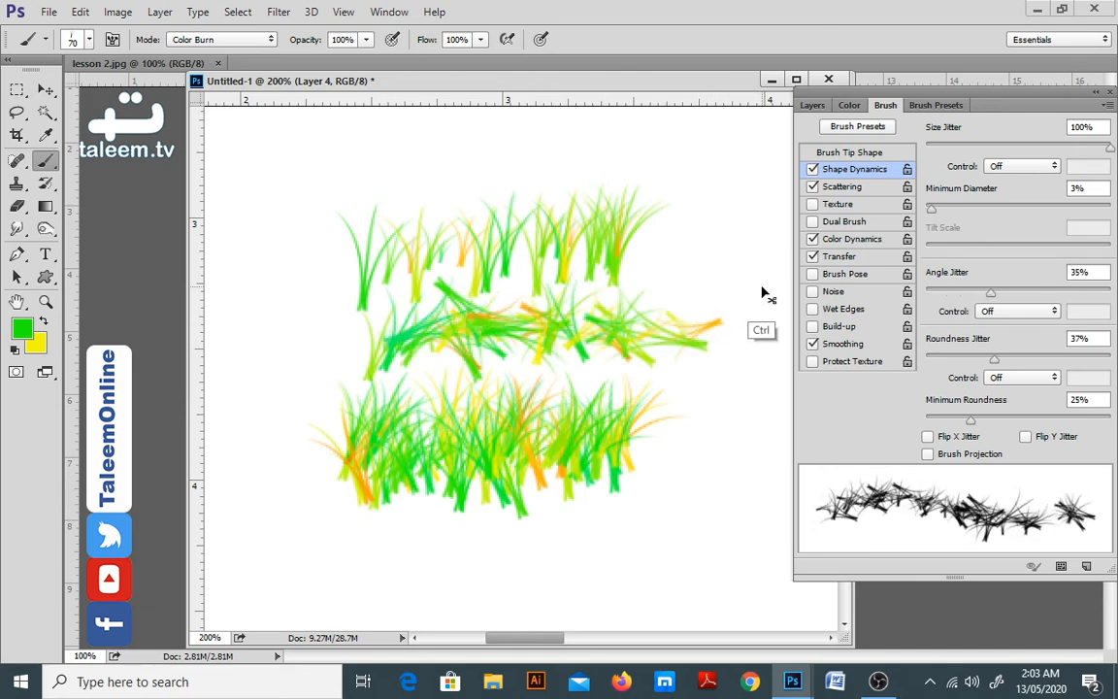
key(ctrl+z)
Set angle jitter to 8%, roundness jitter to 33% and minimum roundness to 23%, and paint a short grass stroke between the two rows.
drag(990, 296, 940, 297)
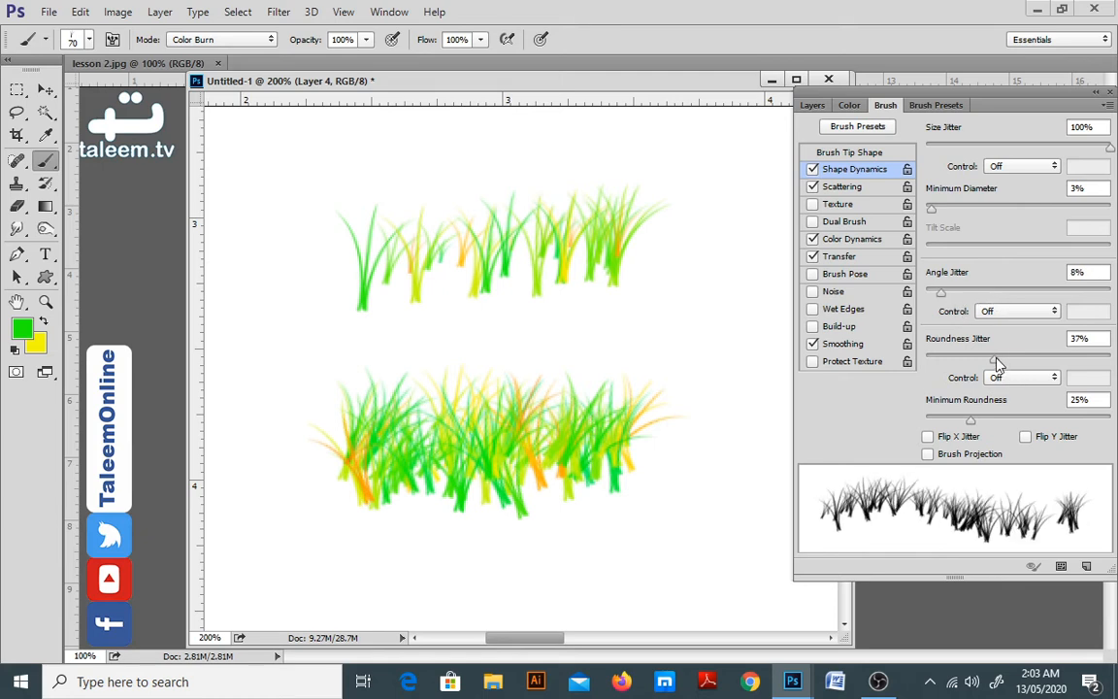
drag(993, 358, 970, 425)
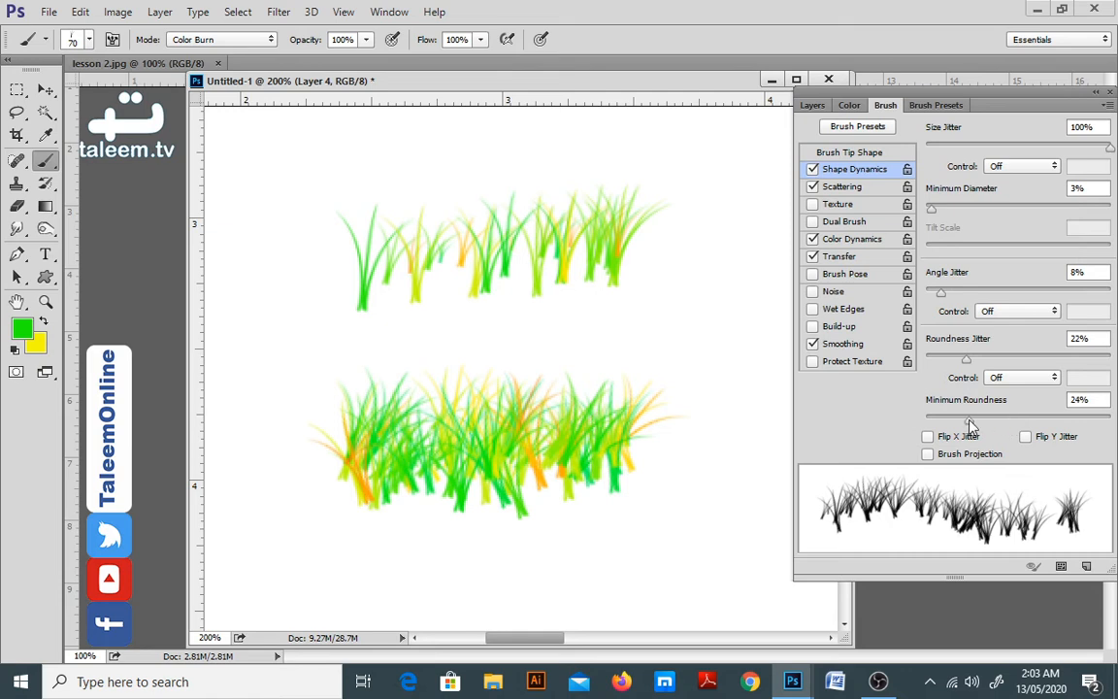
mouse_move(967, 362)
mouse_down()
mouse_move(1005, 367)
mouse_move(986, 366)
mouse_up()
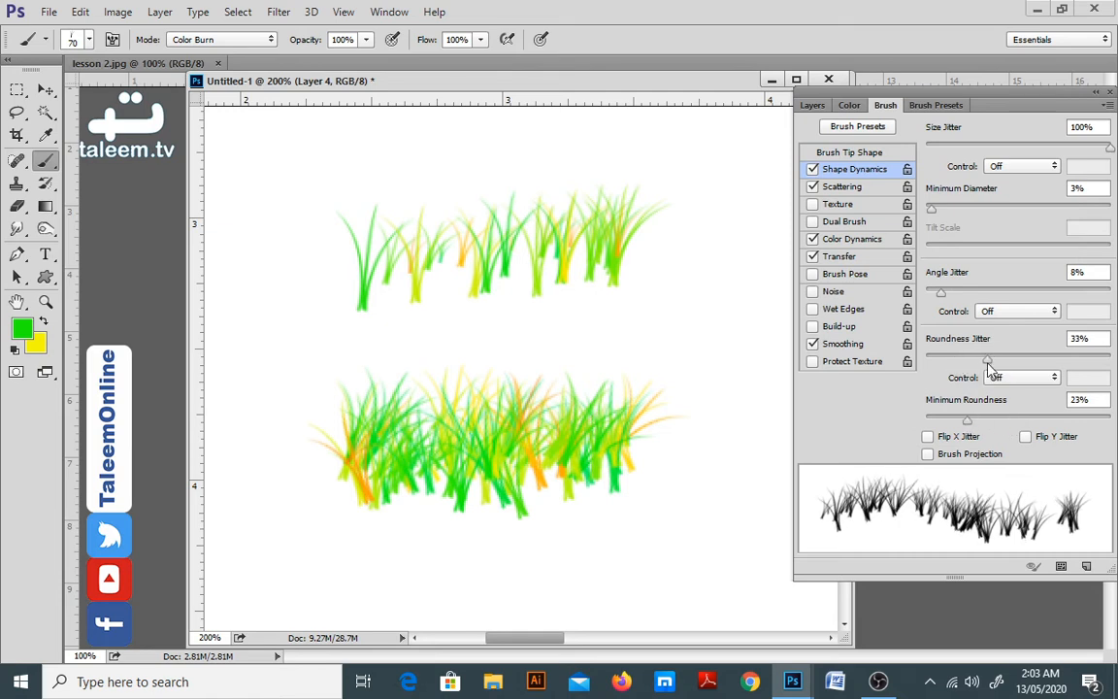
drag(441, 347, 572, 326)
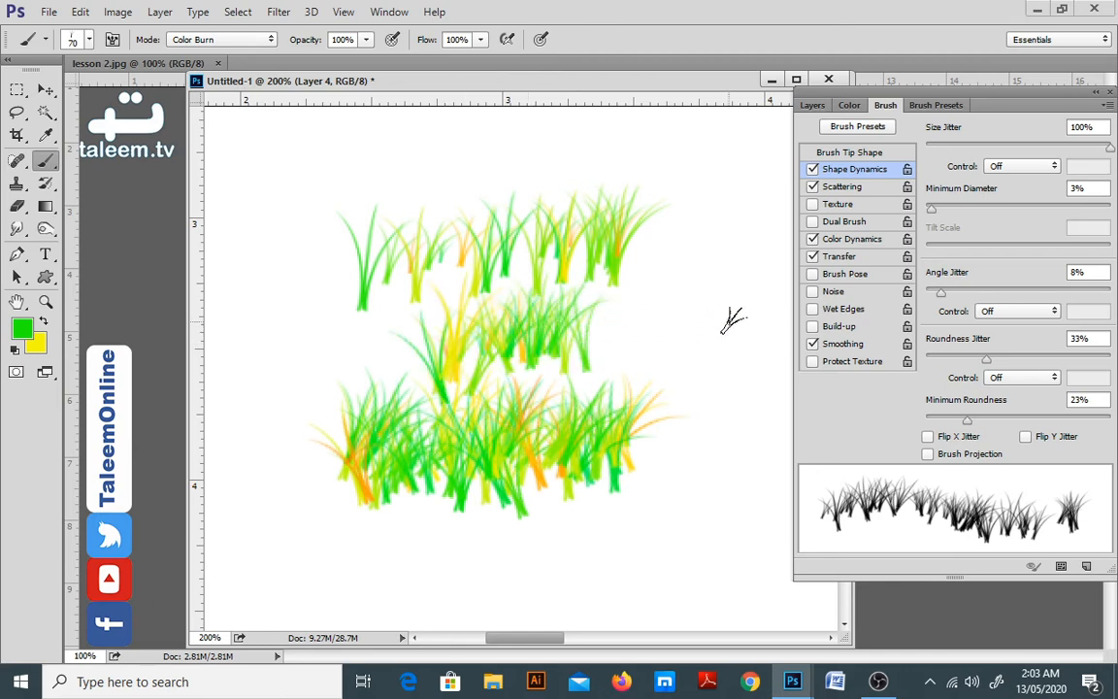
Raise the grass brush's scatter to 251% in the Scattering settings.
click(878, 188)
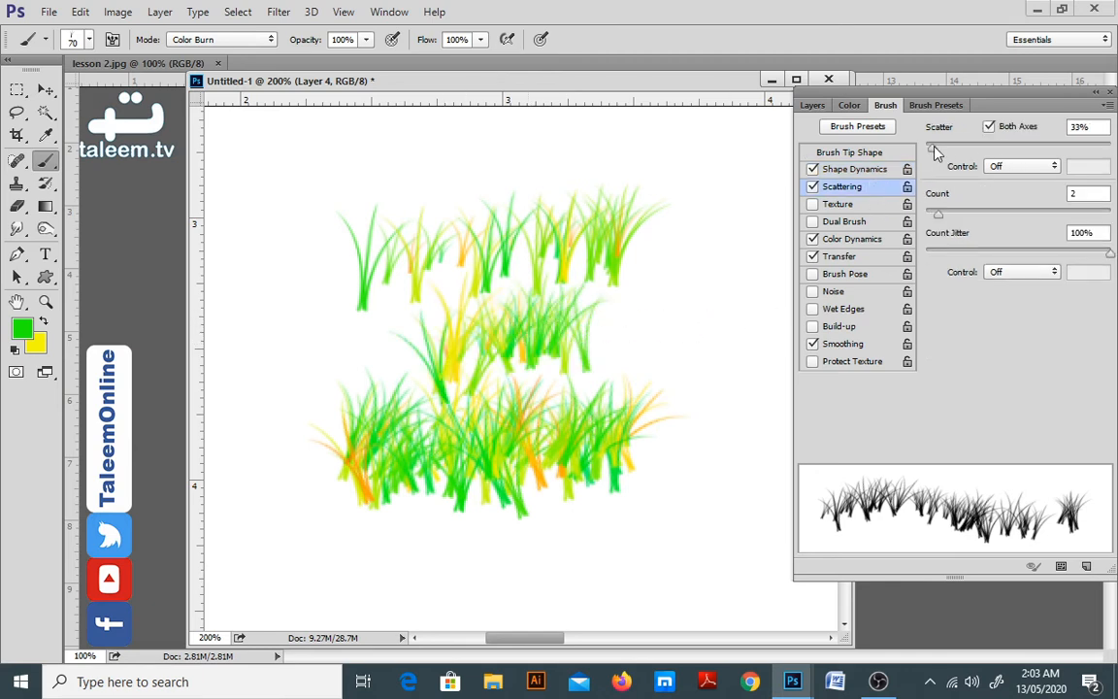
drag(935, 149, 971, 149)
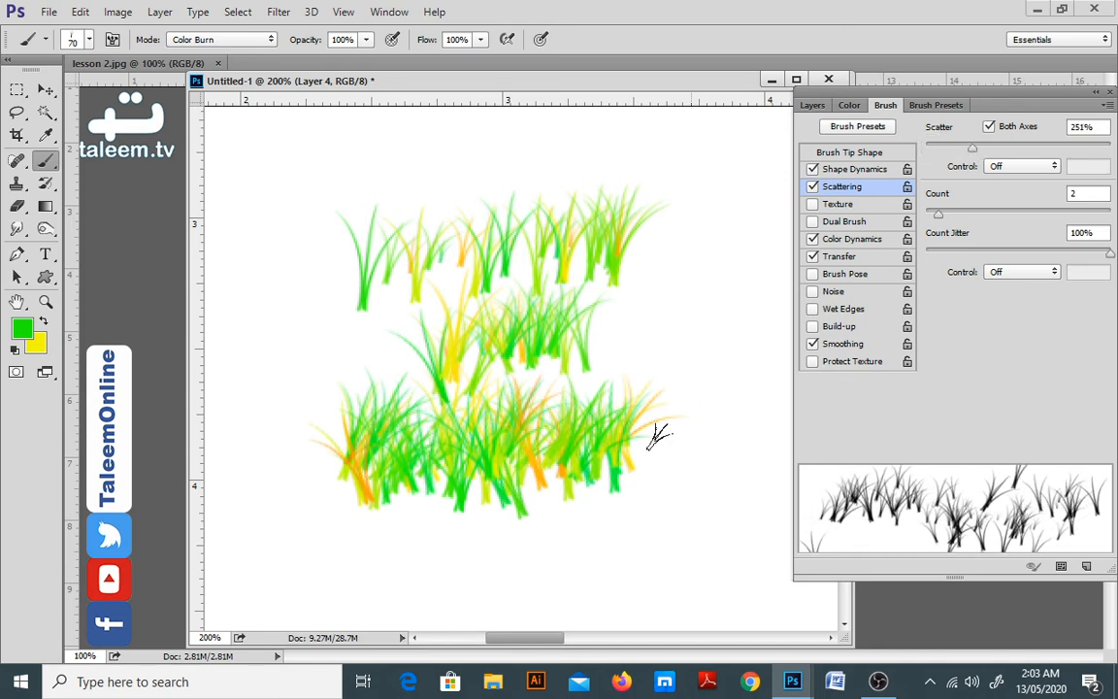
Paint a grass stroke above the rows, then reduce scatter to 28% and paint a short stroke beside the upper row.
mouse_move(315, 126)
mouse_down()
mouse_move(444, 145)
mouse_move(521, 134)
mouse_up()
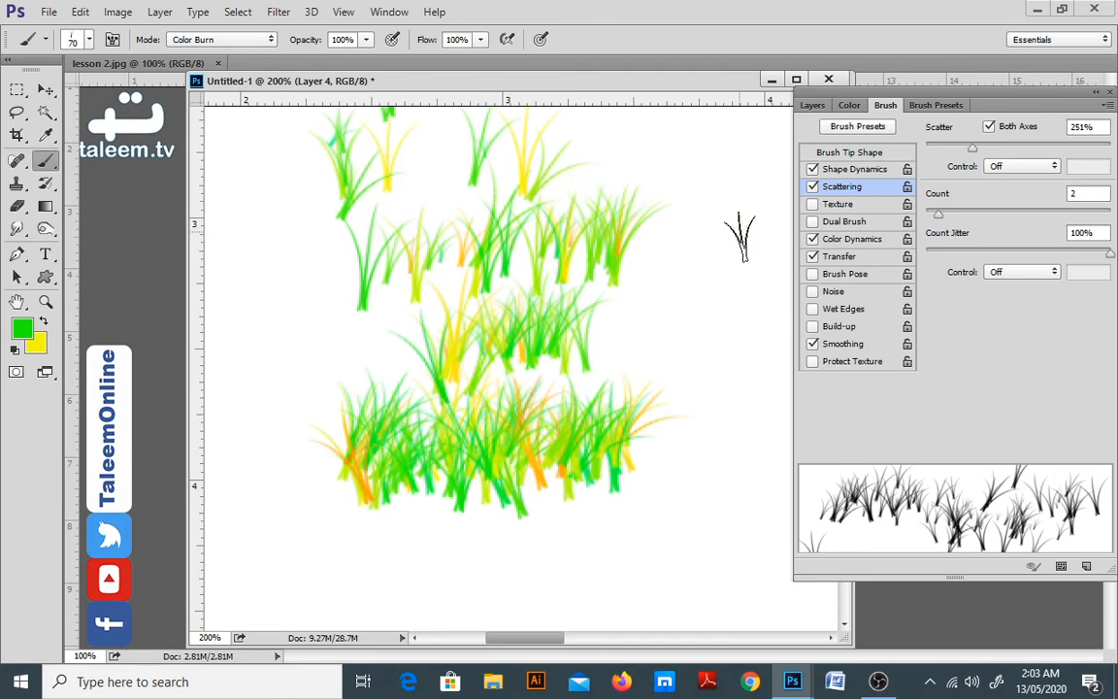
drag(944, 151, 930, 147)
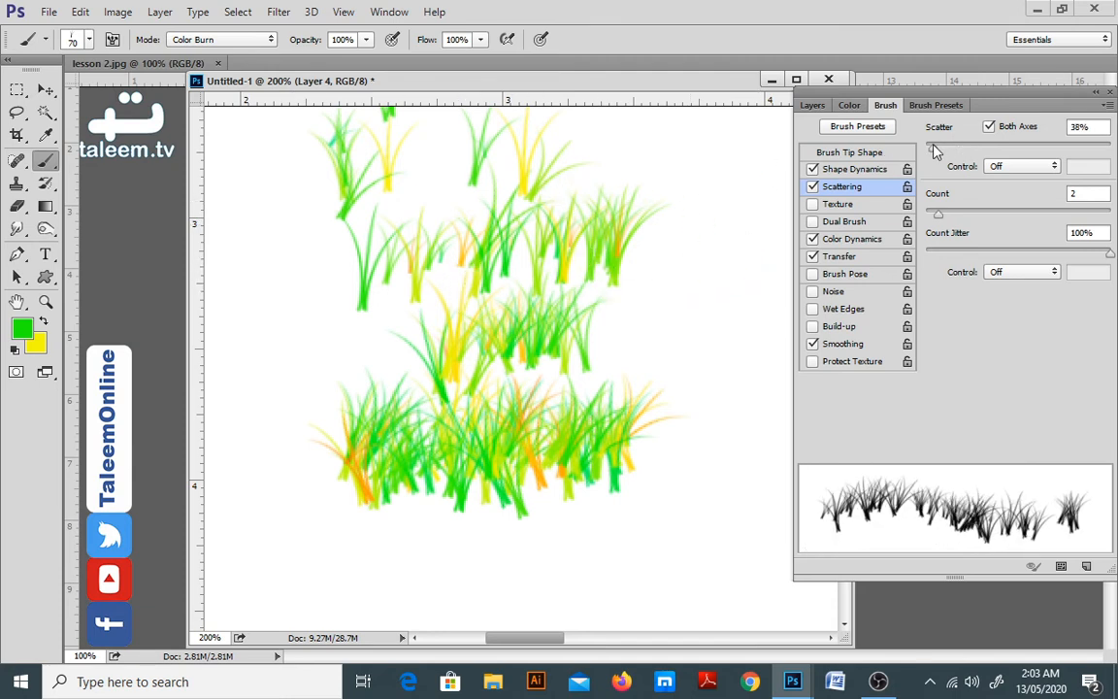
drag(726, 205, 786, 199)
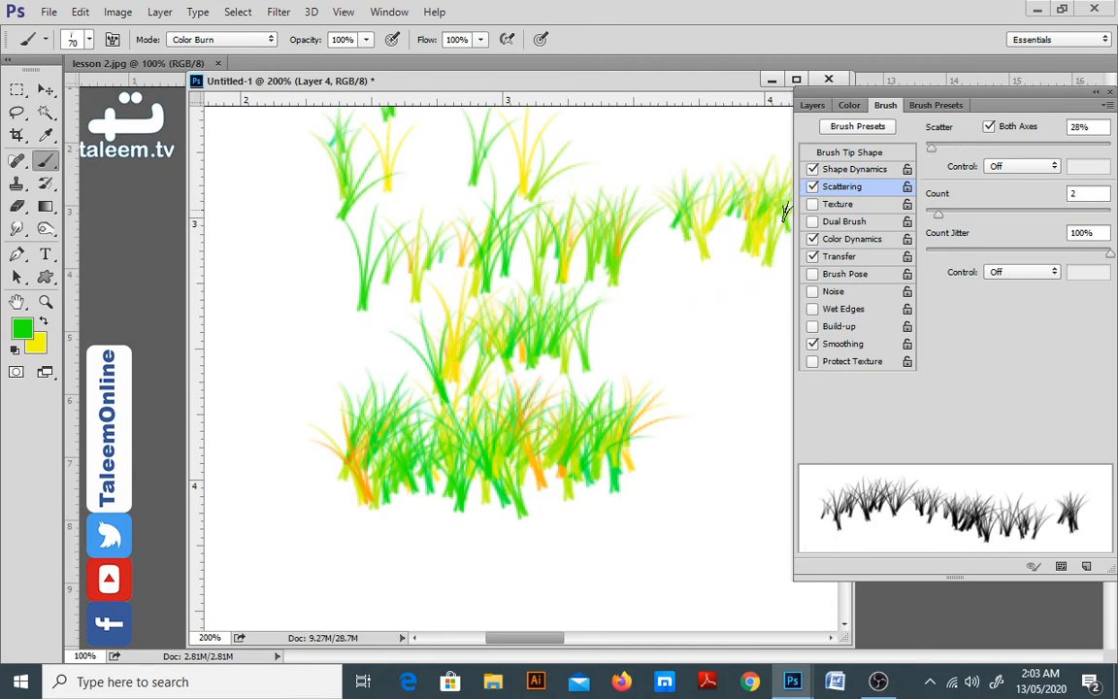
Change the background colour to blue and paint a row of grass below the existing rows using Color Dynamics.
click(878, 241)
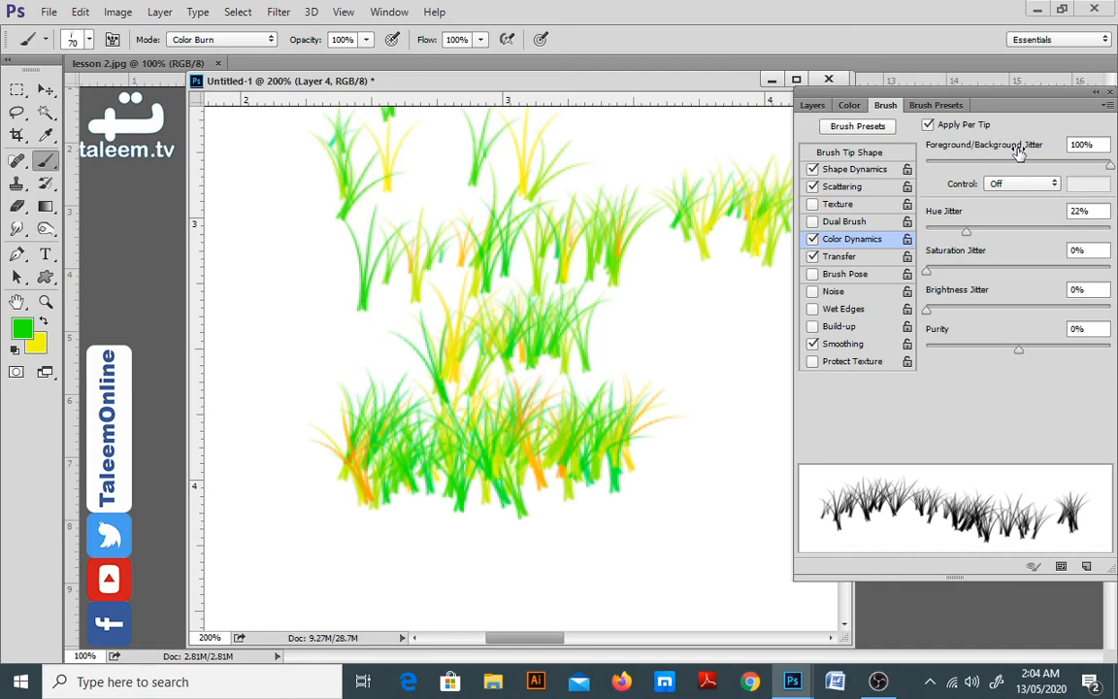
click(39, 347)
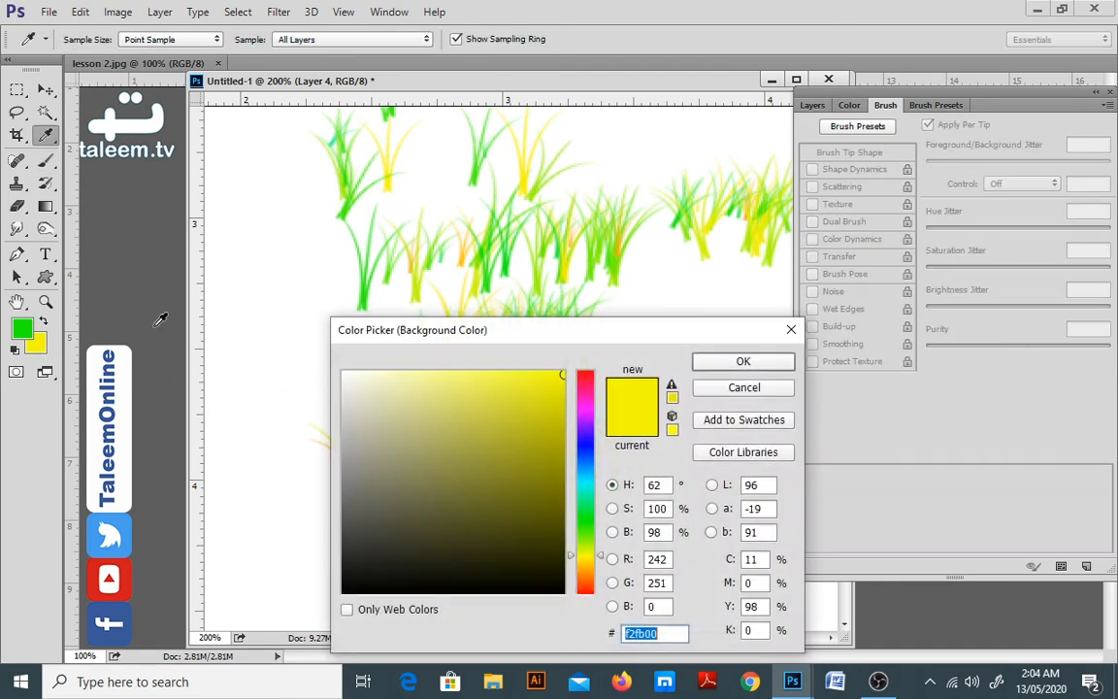
click(588, 447)
click(713, 362)
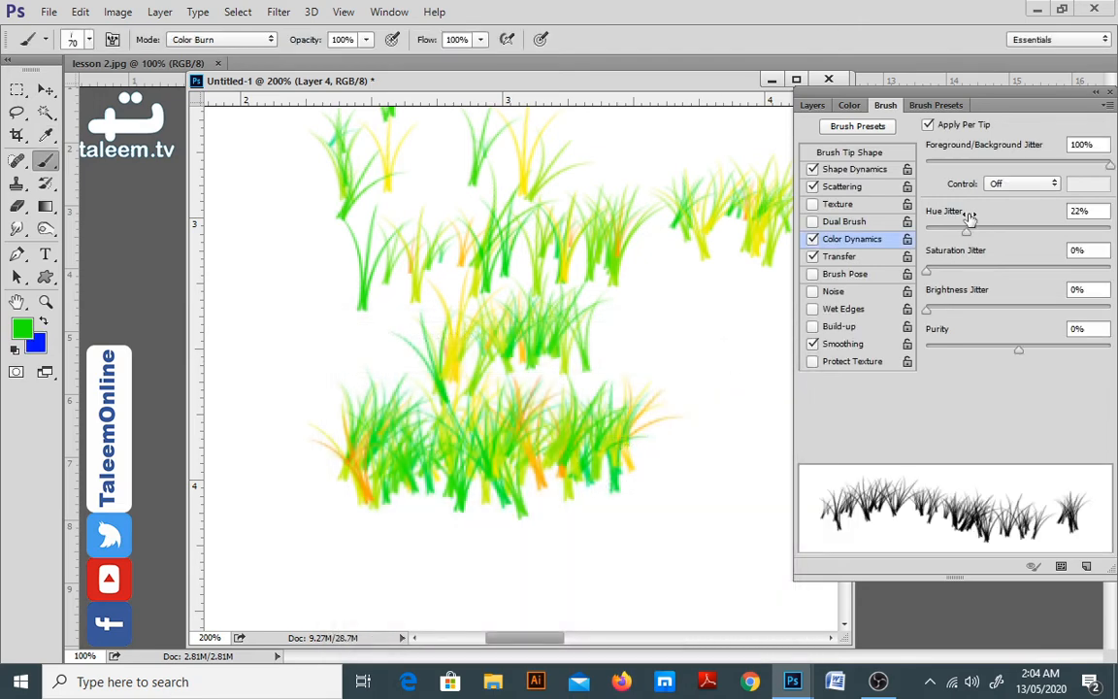
mouse_move(317, 576)
mouse_down()
mouse_move(375, 555)
mouse_move(564, 546)
mouse_move(601, 528)
mouse_up()
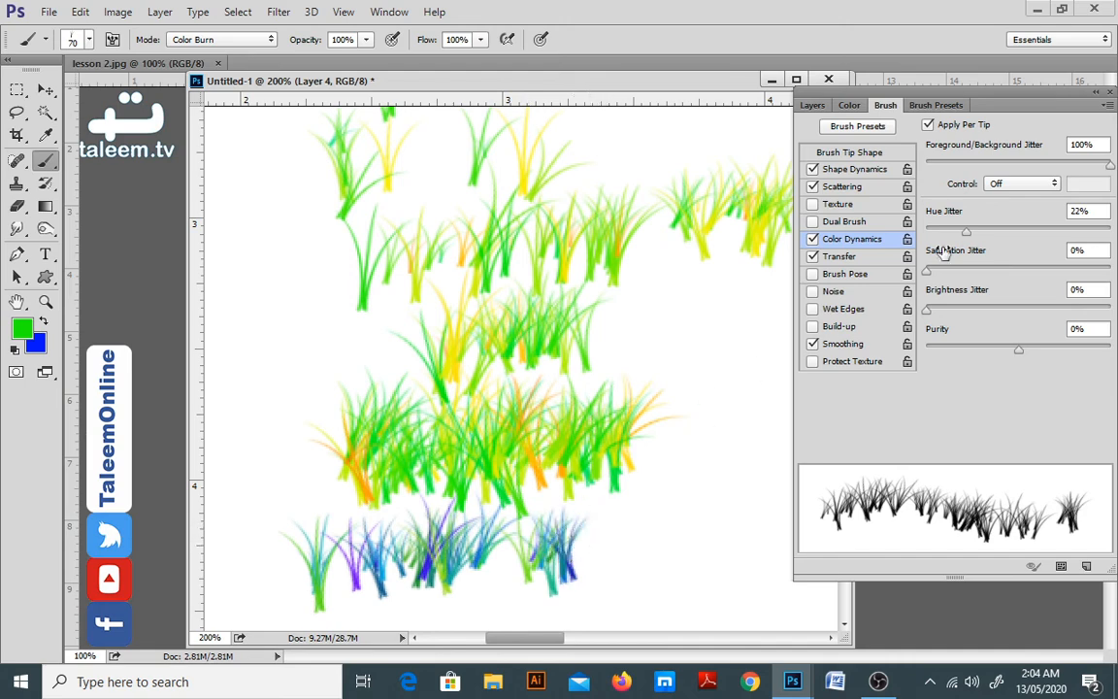
Set the foreground/background jitter to 33% and paint another grass stroke beside the blue row, then show the Transfer settings.
drag(1110, 165, 987, 166)
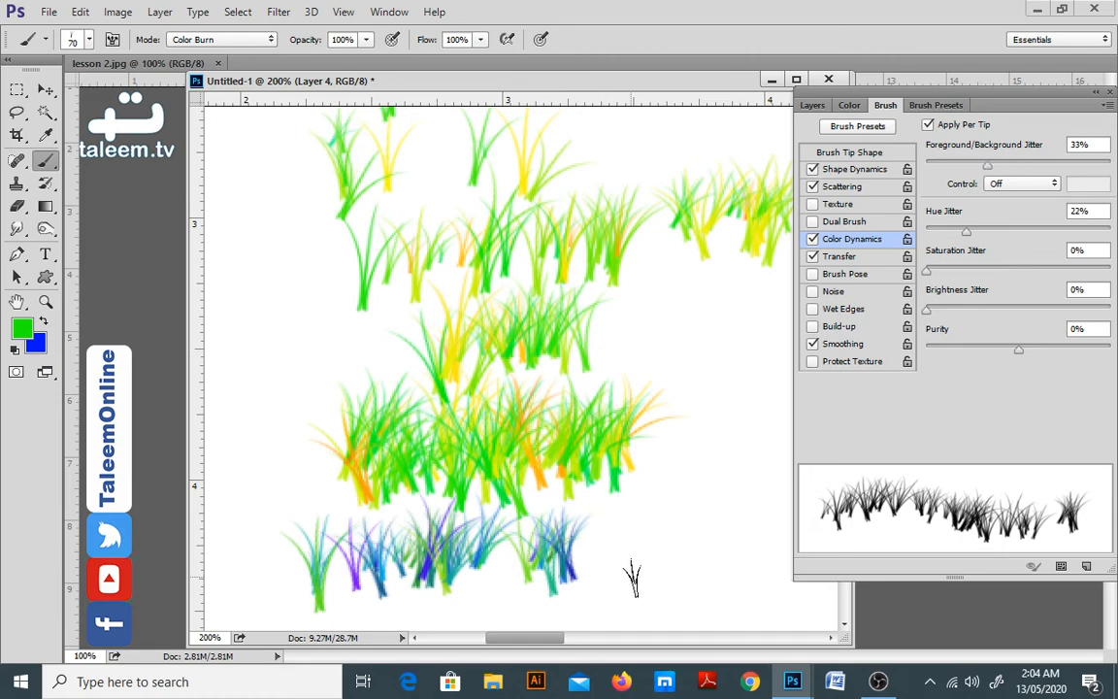
mouse_move(636, 580)
mouse_down()
mouse_move(702, 569)
mouse_move(787, 582)
mouse_move(640, 576)
mouse_up()
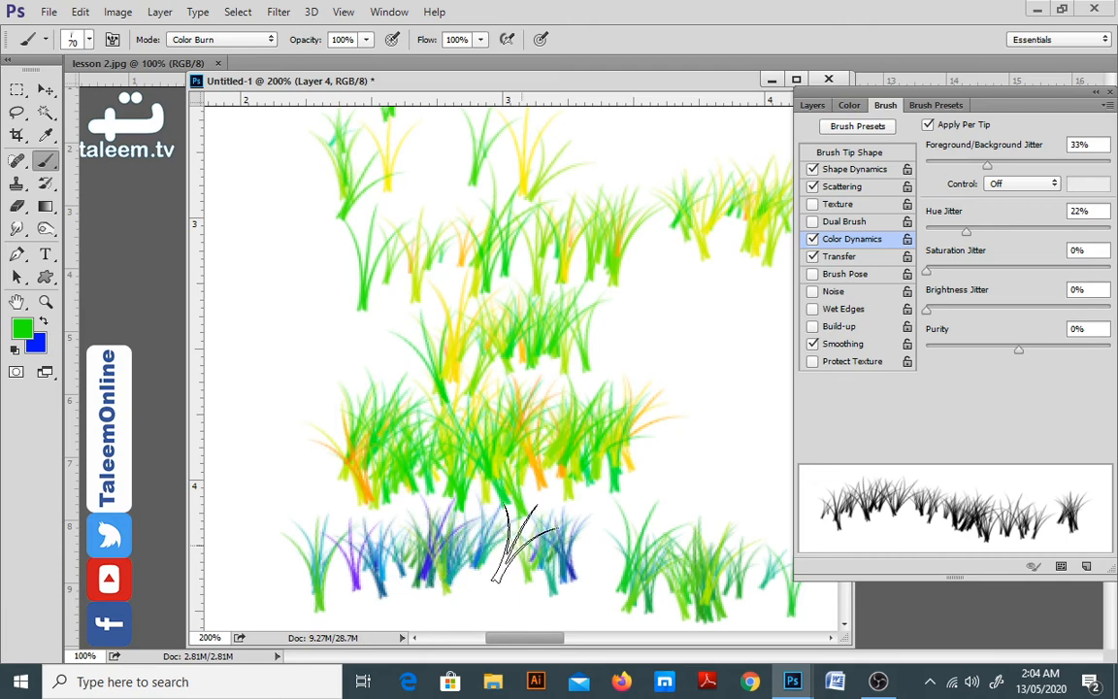
click(875, 259)
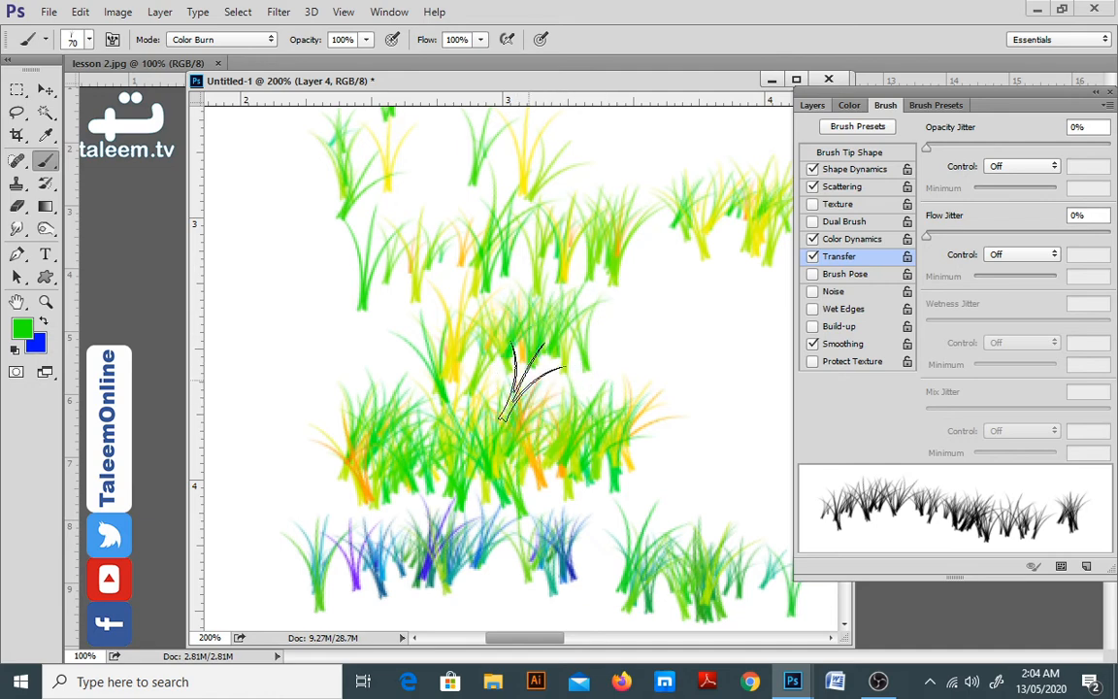
Hide the grass layer, Layer 4, and add a new empty layer above it.
click(812, 105)
drag(807, 206, 806, 274)
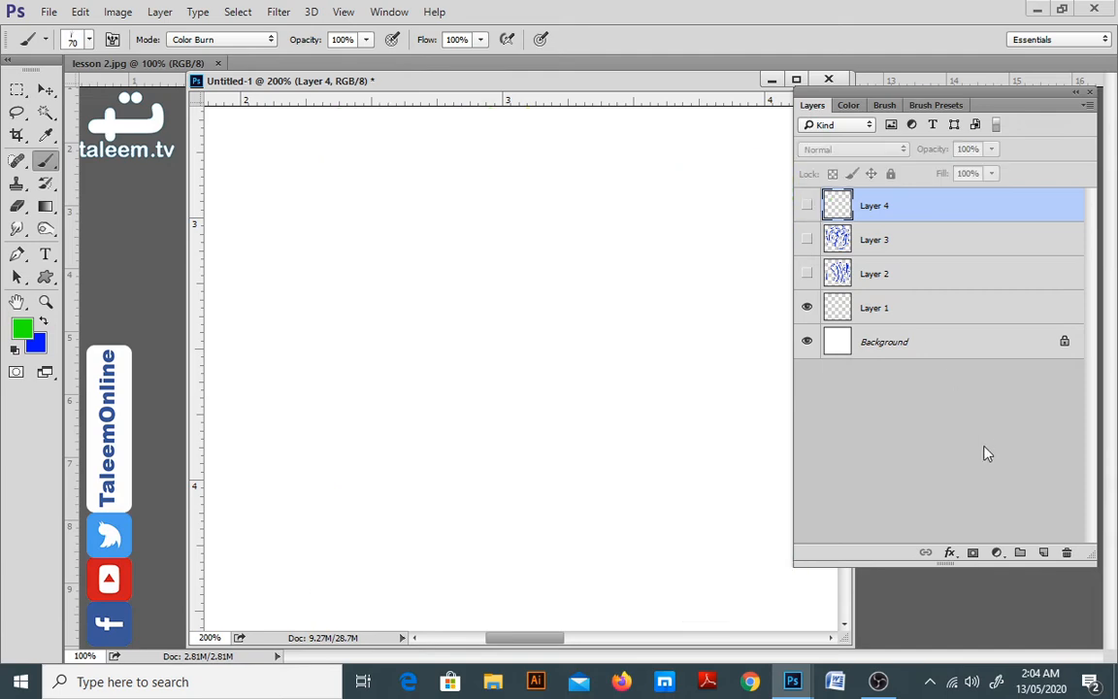
click(1043, 553)
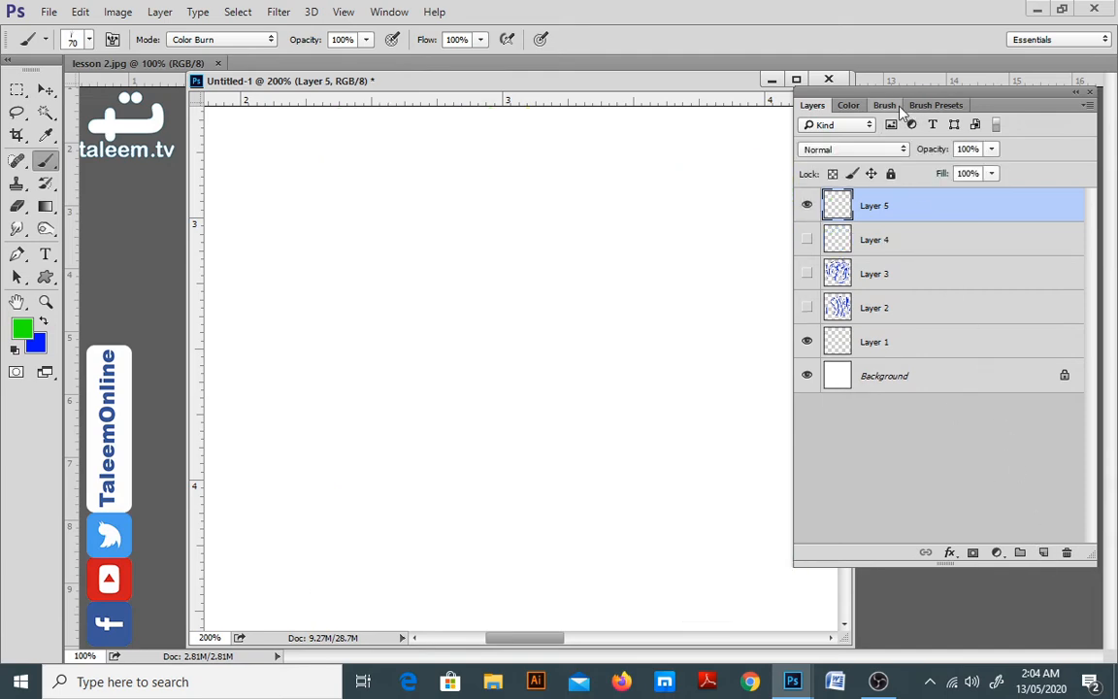
Select the hard round brush, turn on Color Dynamics for it and reduce its size to 15 px.
click(937, 106)
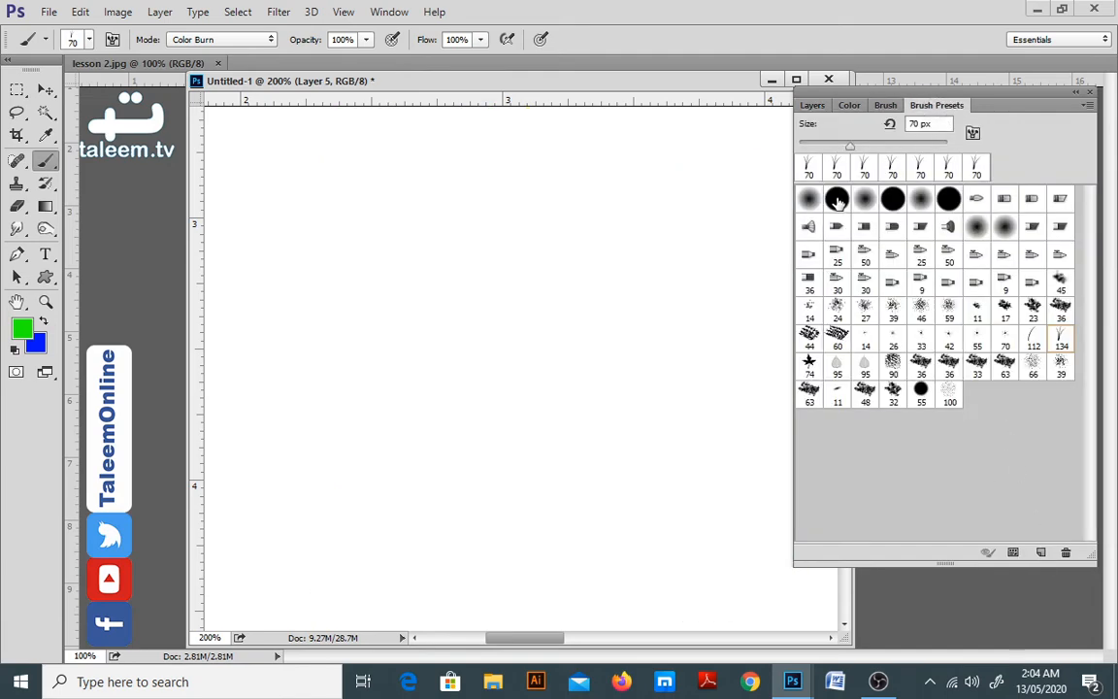
click(838, 200)
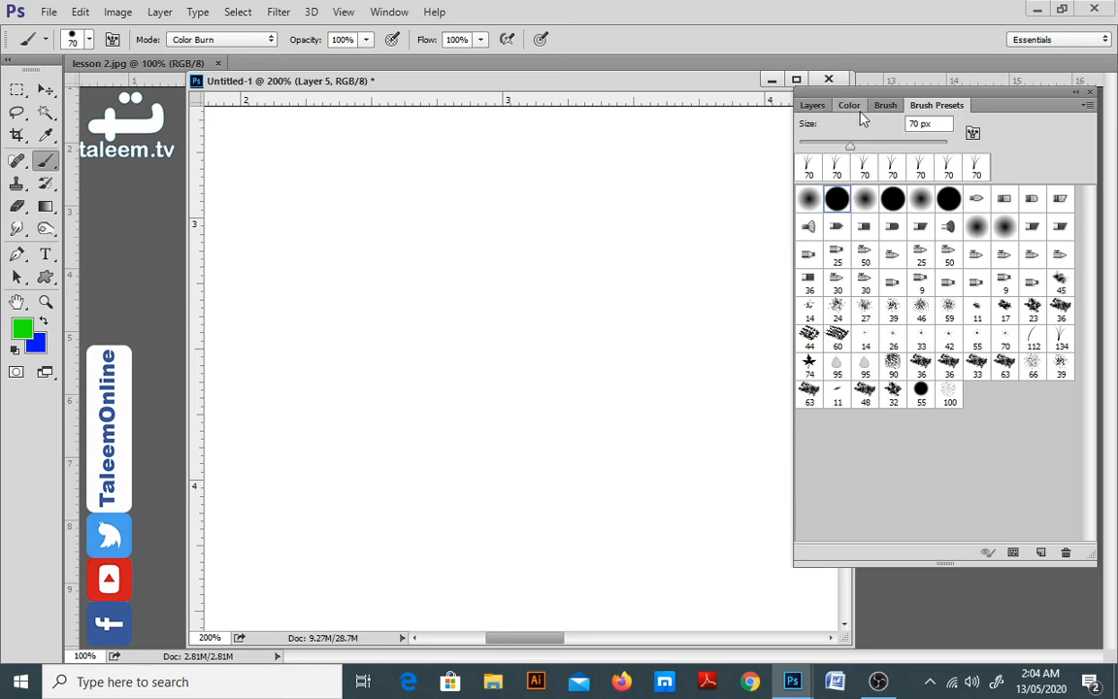
click(885, 104)
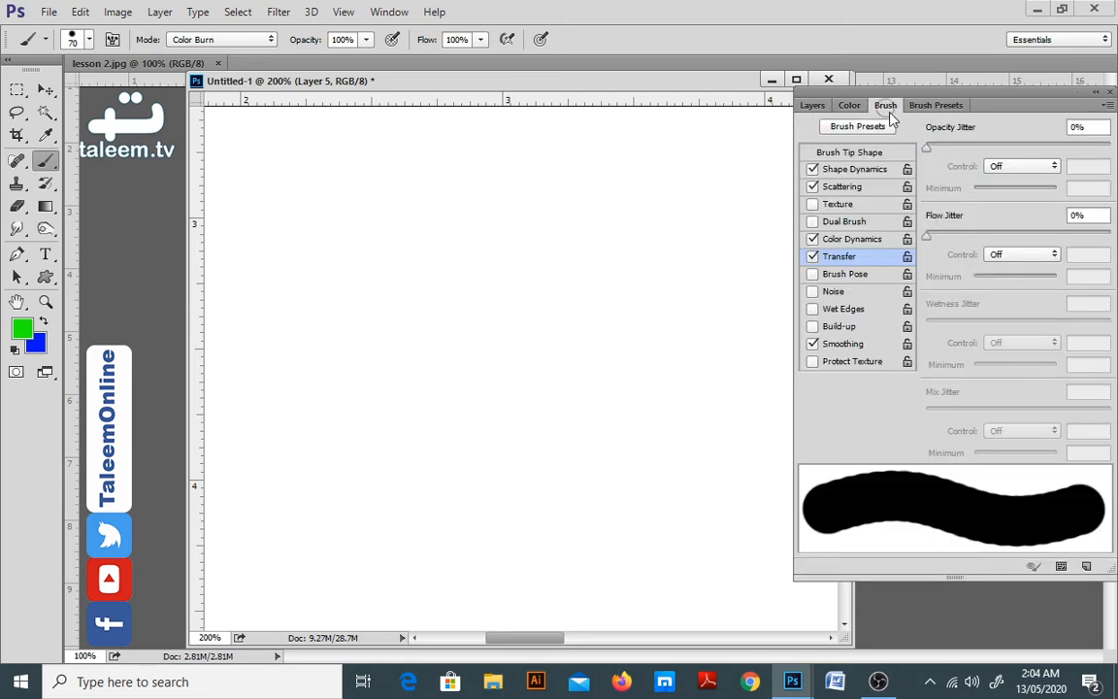
click(856, 242)
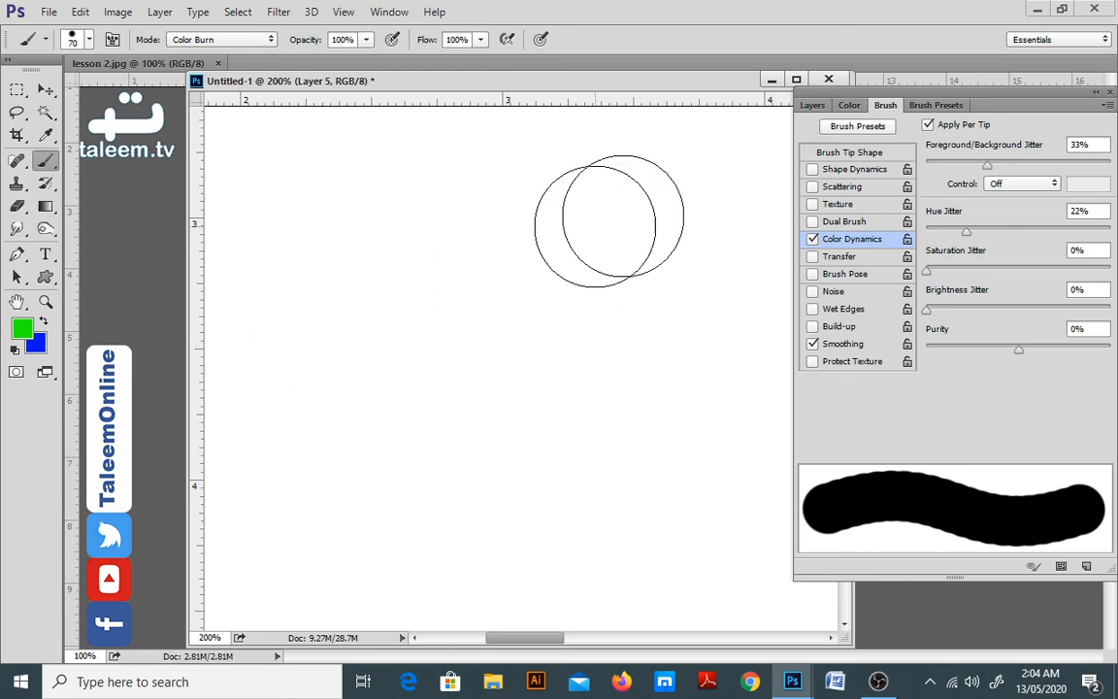
key(bracketleft)
key(bracketleft)
key(bracketleft)
key(bracketleft)
key(bracketleft)
key(bracketleft)
key(bracketleft)
key(bracketleft)
key(bracketleft)
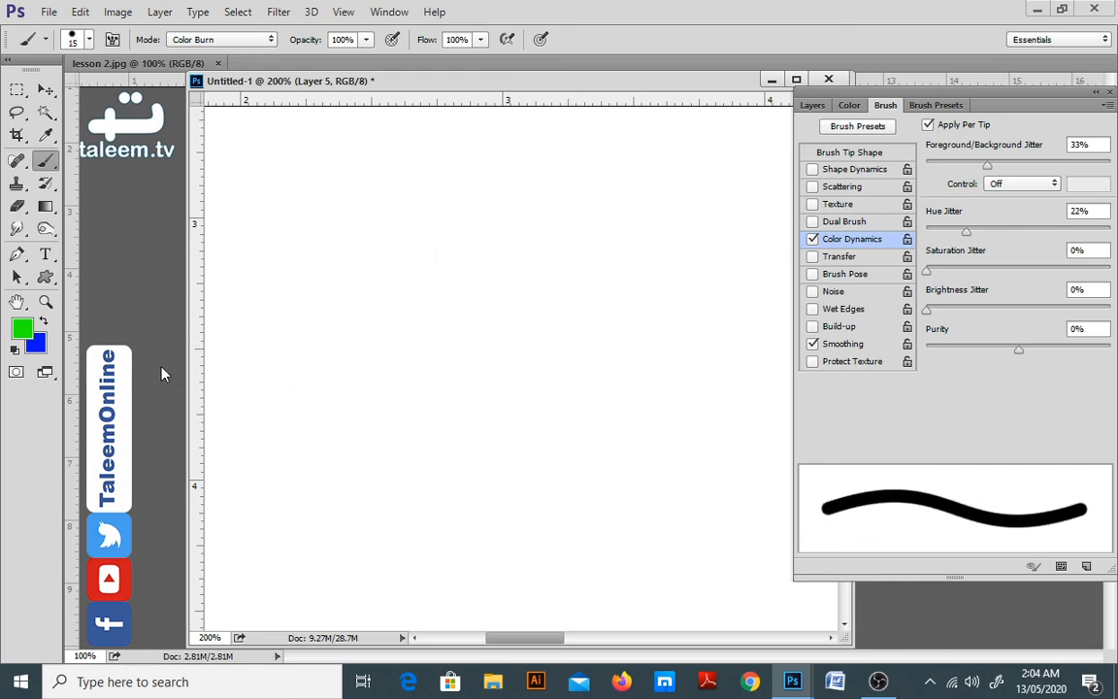
Set the foreground colour to purple #9213b7 and paint two curved strokes on the new layer.
click(27, 332)
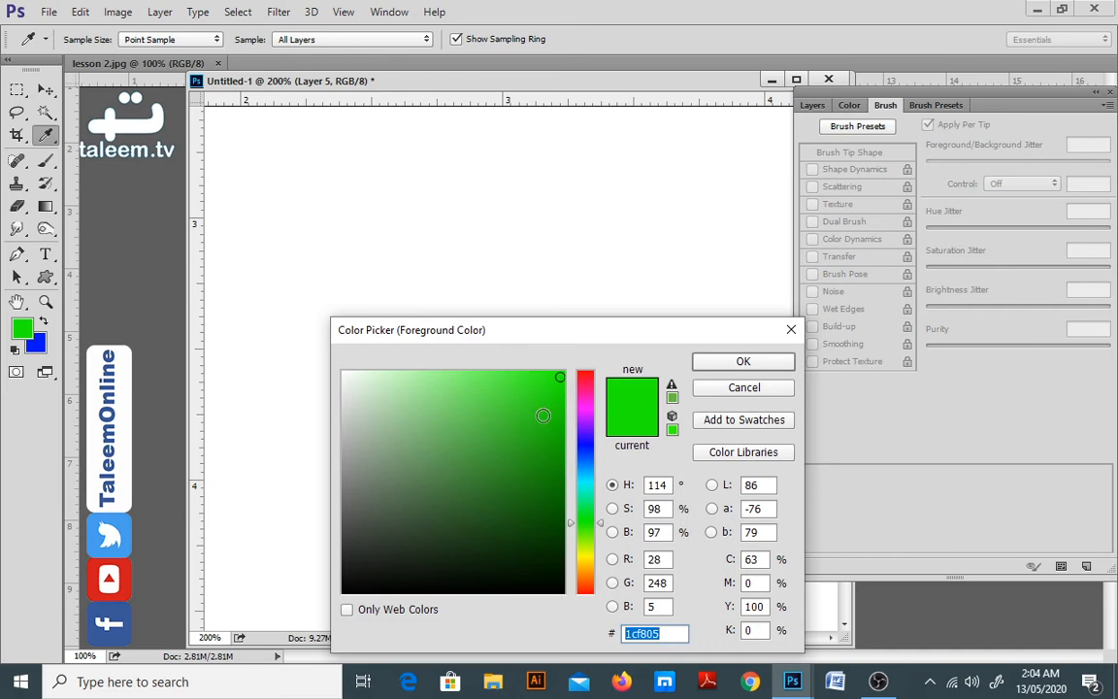
click(542, 434)
drag(585, 421, 585, 416)
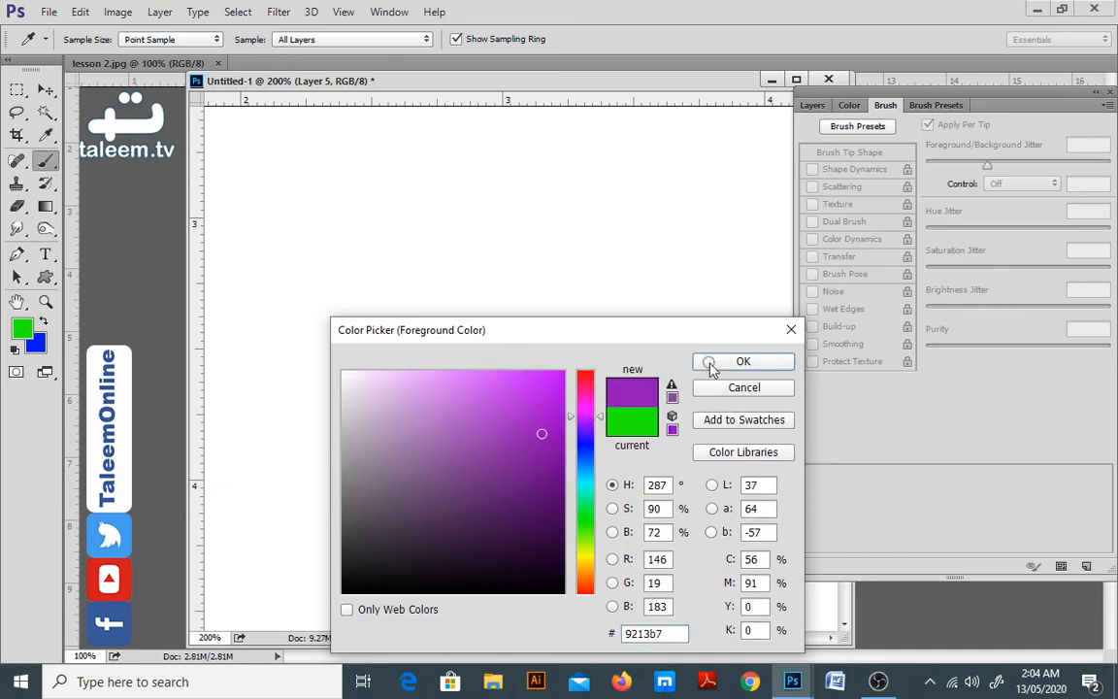
click(711, 362)
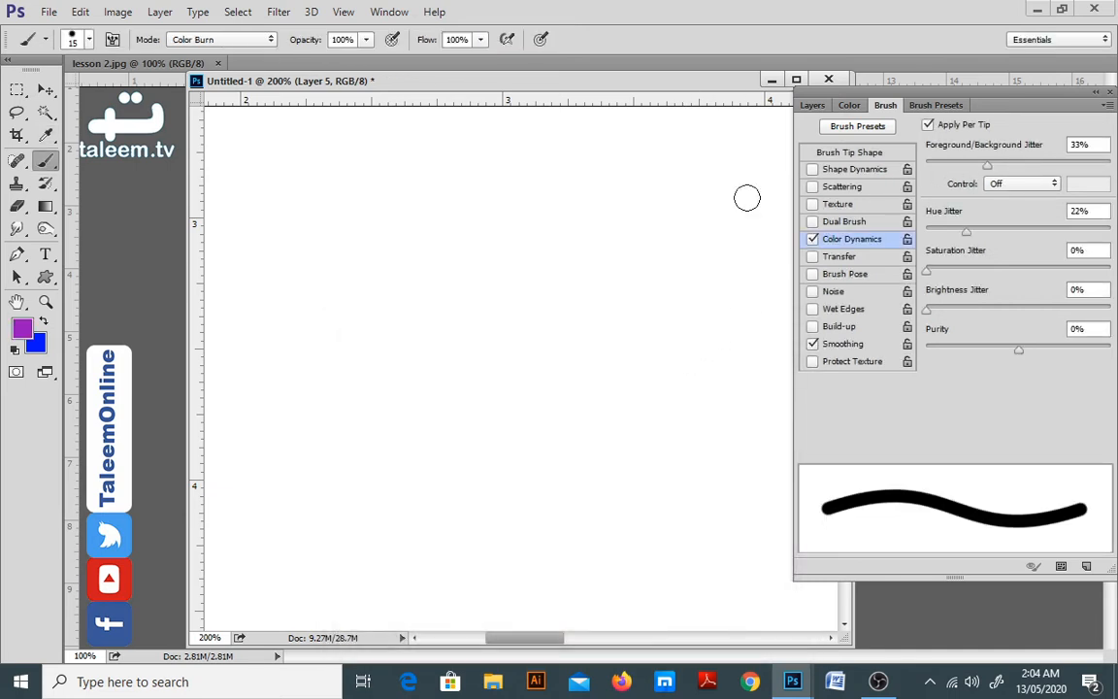
mouse_move(407, 328)
mouse_down()
mouse_move(462, 275)
mouse_move(525, 265)
mouse_move(560, 292)
mouse_move(560, 350)
mouse_move(480, 437)
mouse_move(502, 486)
mouse_move(567, 478)
mouse_move(607, 383)
mouse_up()
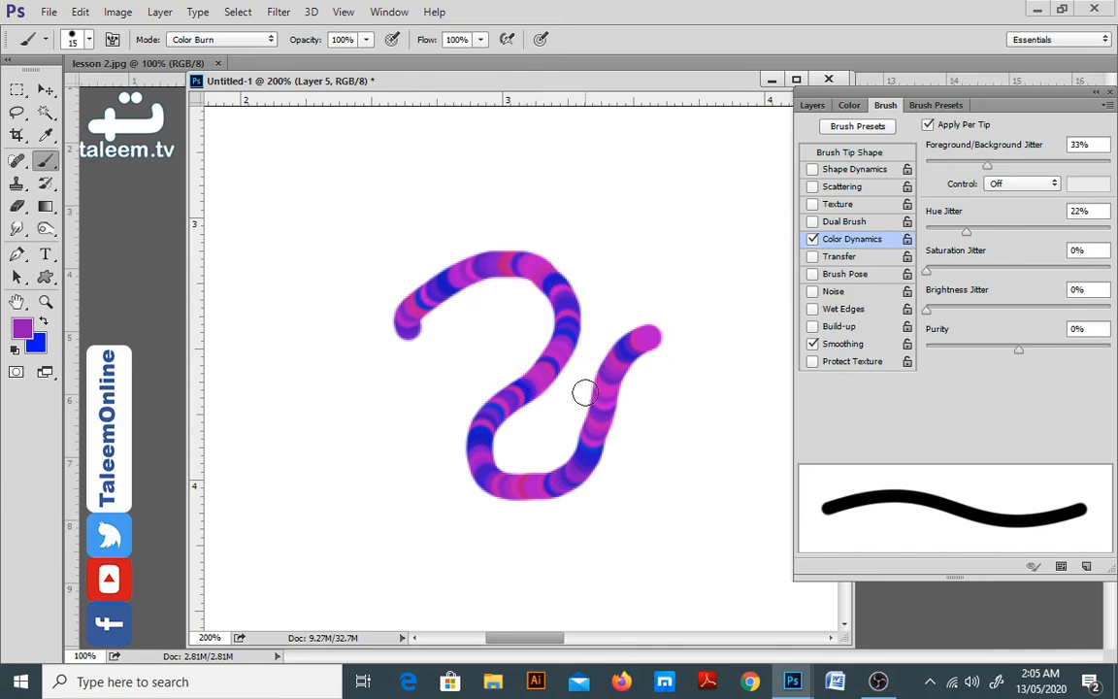
mouse_move(697, 451)
mouse_down()
mouse_move(710, 378)
mouse_move(702, 342)
mouse_move(643, 539)
mouse_up()
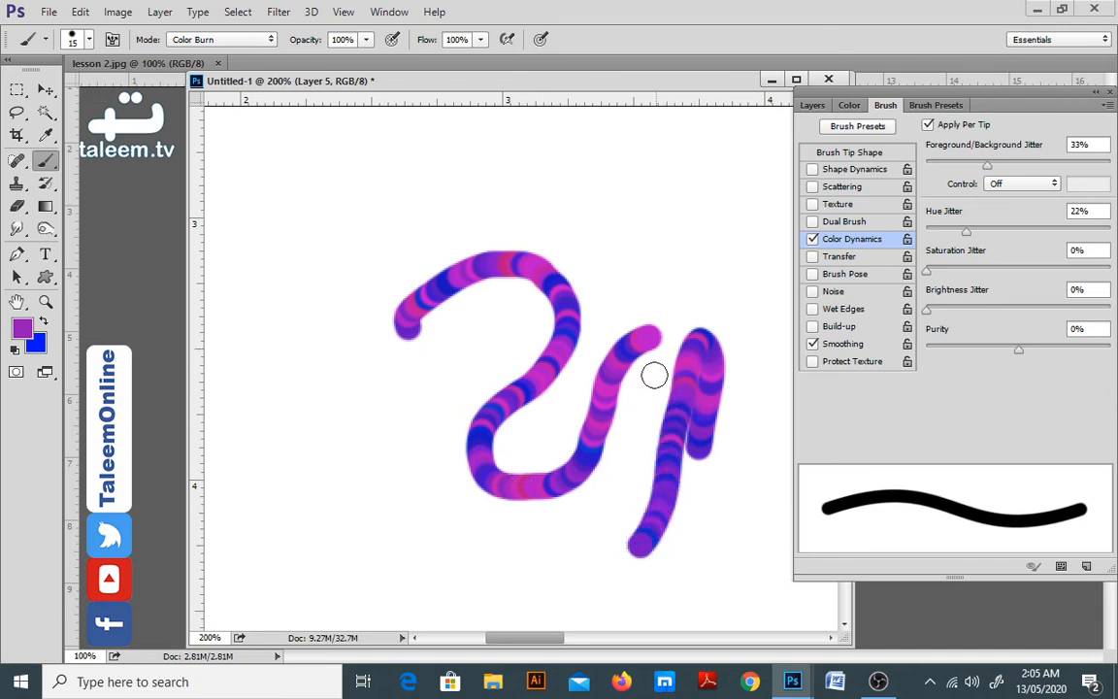
Set the round brush's spacing to 110% and paint a curving stroke of separate dots above the existing strokes.
click(864, 153)
drag(956, 415, 1031, 417)
mouse_move(670, 200)
mouse_down()
mouse_move(575, 198)
mouse_move(363, 257)
mouse_move(370, 211)
mouse_move(434, 156)
mouse_move(483, 129)
mouse_up()
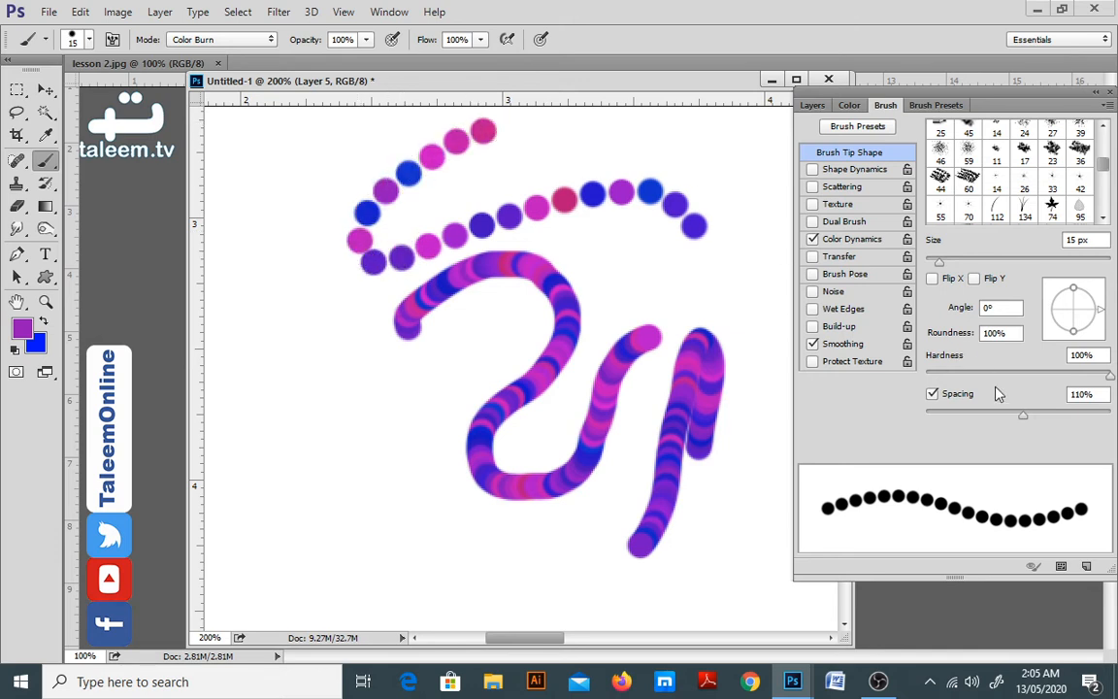
Reduce spacing to 49%, enable Shape Dynamics and Scattering with 294% scatter, and paint a stroke below the curves.
drag(1021, 417, 971, 418)
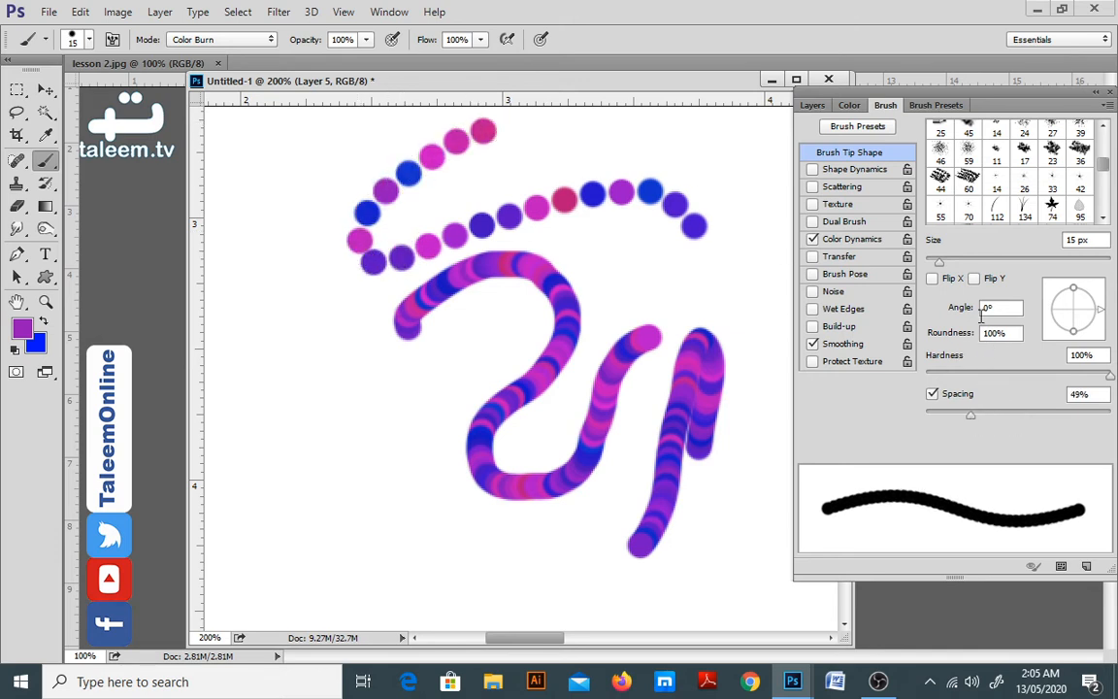
click(854, 170)
click(842, 188)
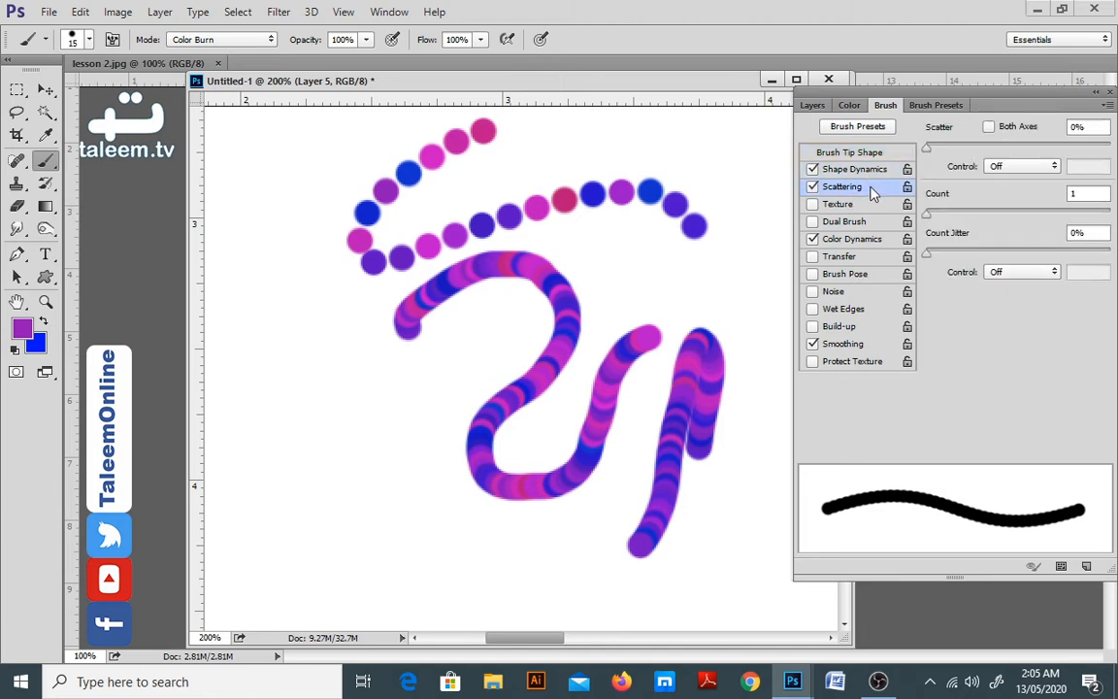
drag(937, 156, 980, 150)
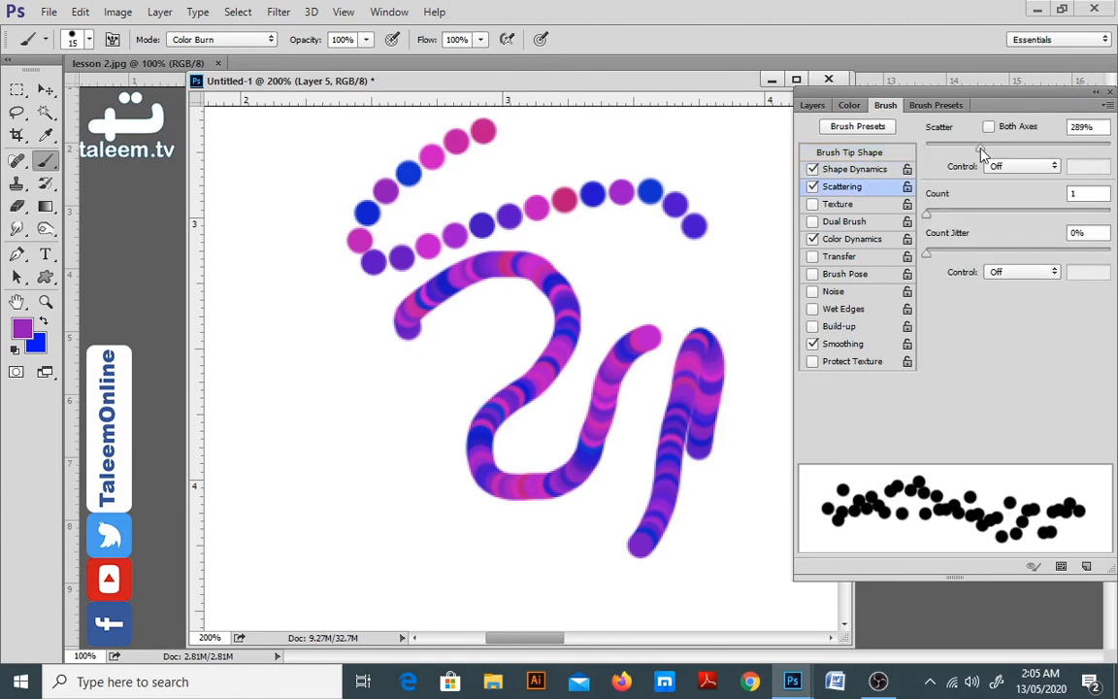
mouse_move(331, 585)
mouse_down()
mouse_move(470, 563)
mouse_move(632, 565)
mouse_up()
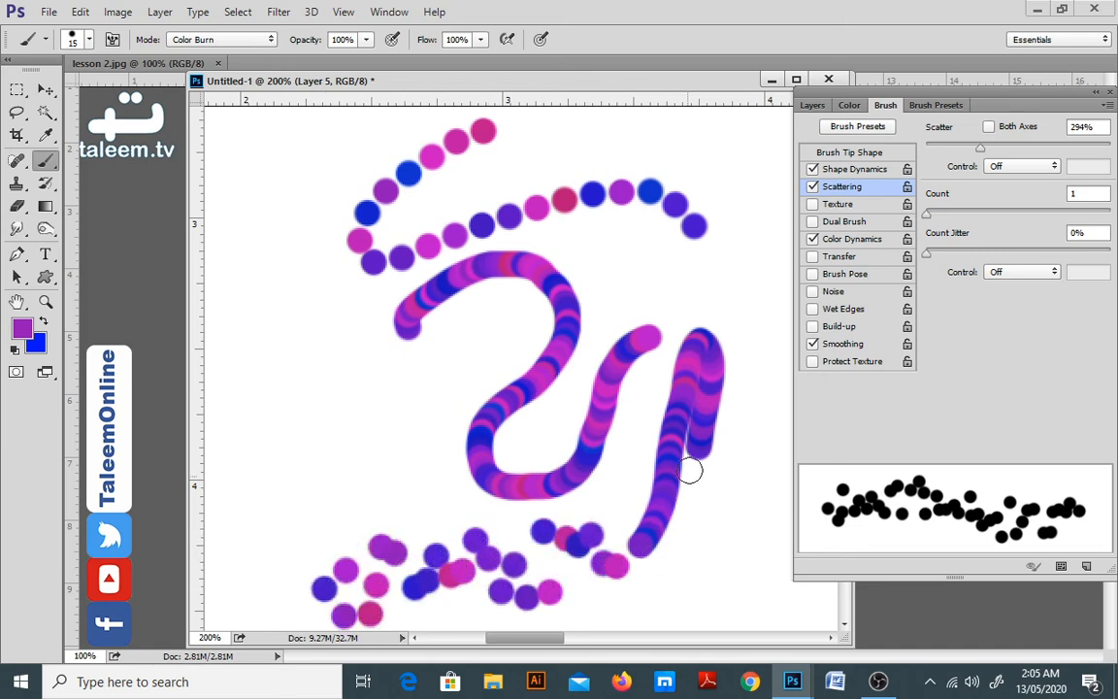
Select the 90 px textured brush and stamp it once beside the curved stroke.
click(935, 104)
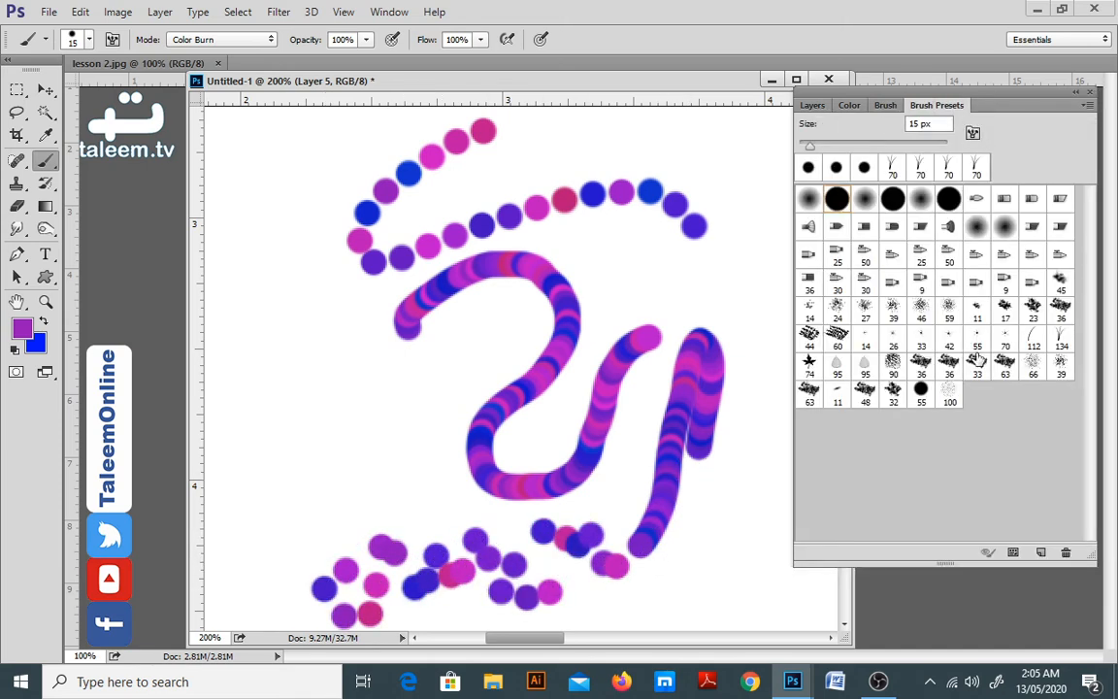
click(893, 369)
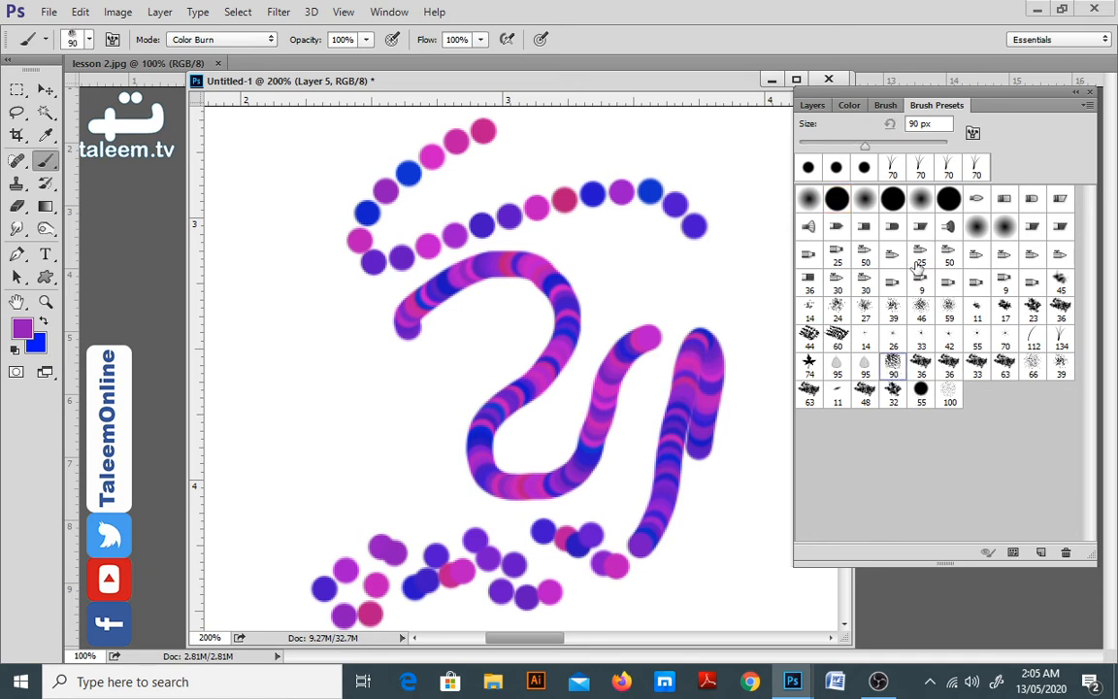
click(885, 106)
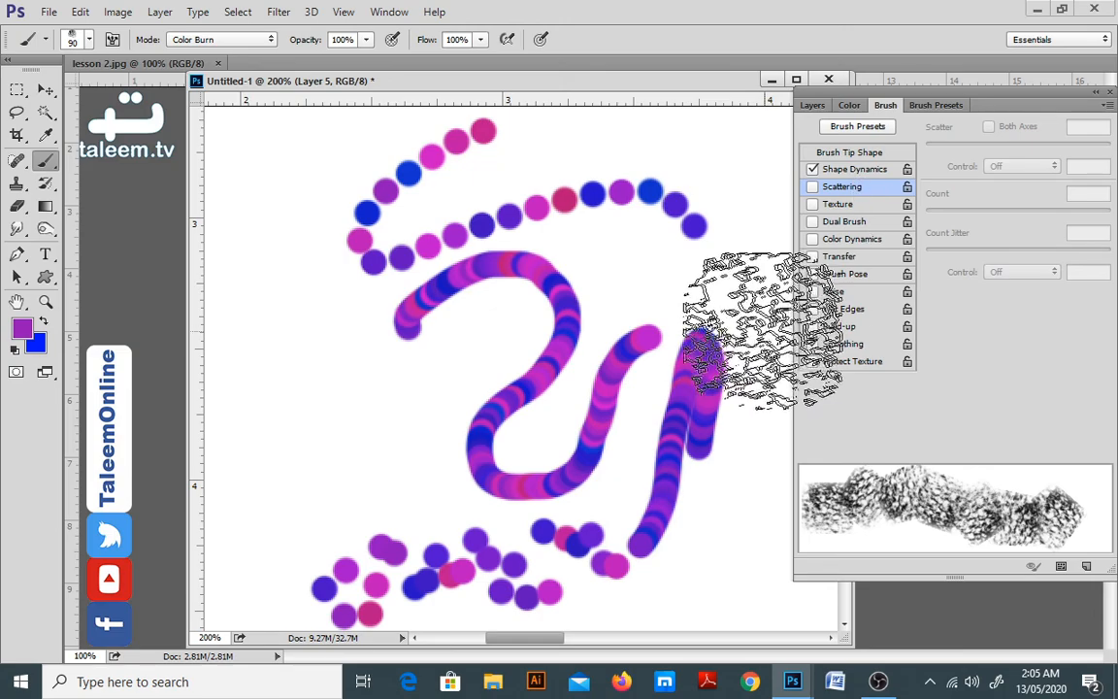
click(405, 448)
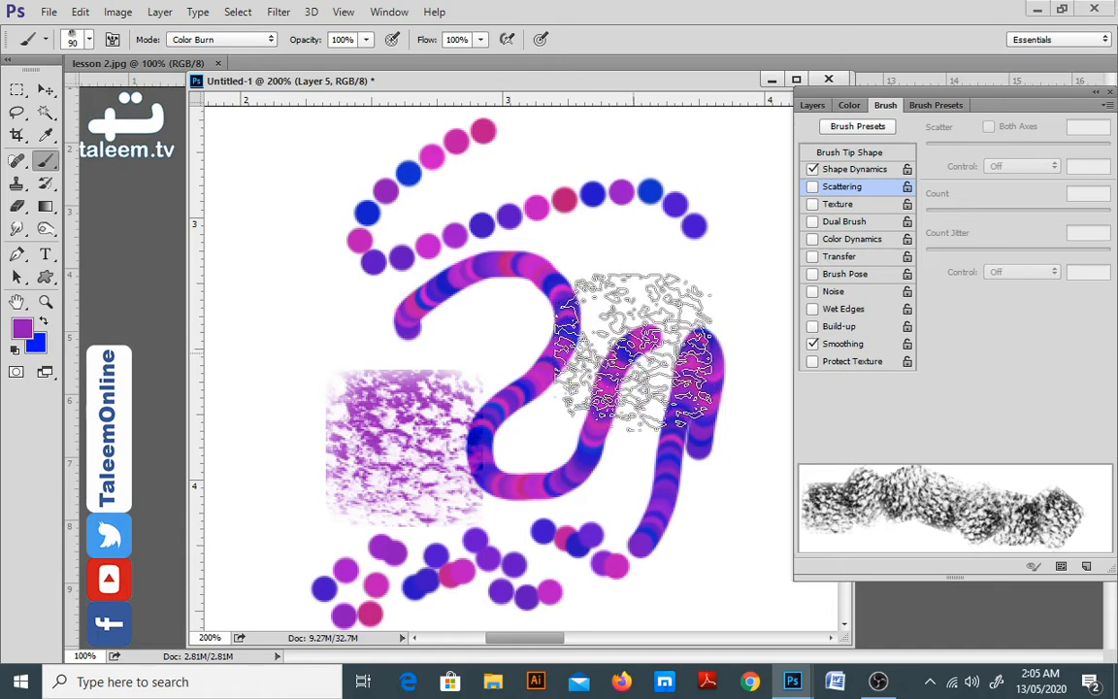
Select the 74 px maple leaf brush and clear everything painted on the current layer.
click(934, 106)
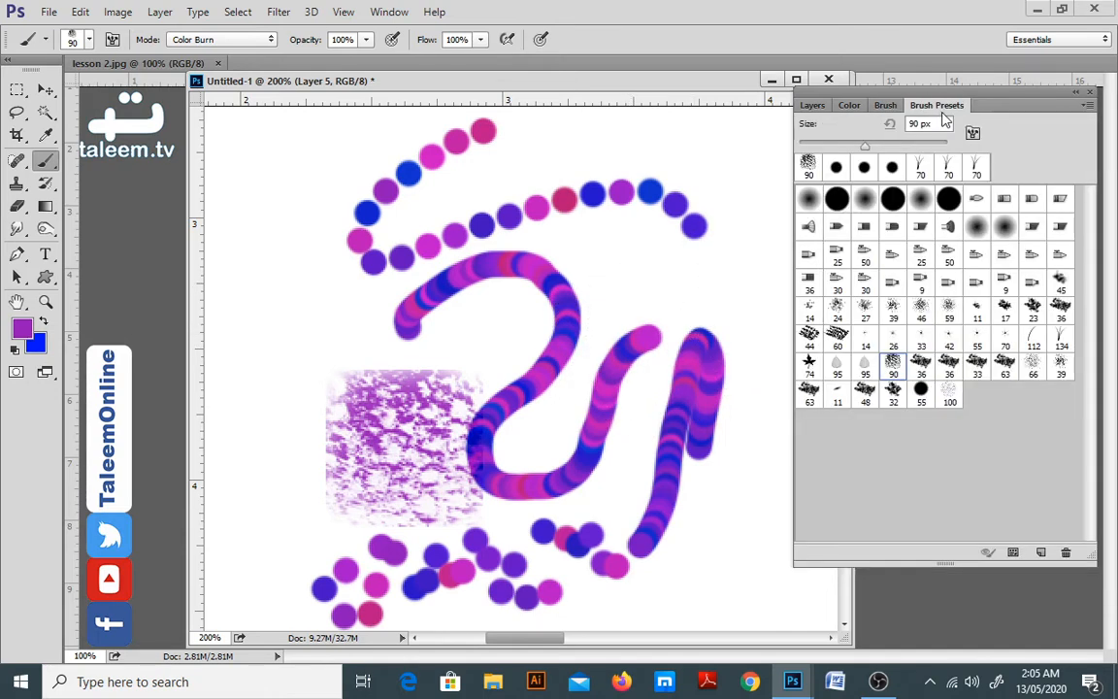
click(810, 366)
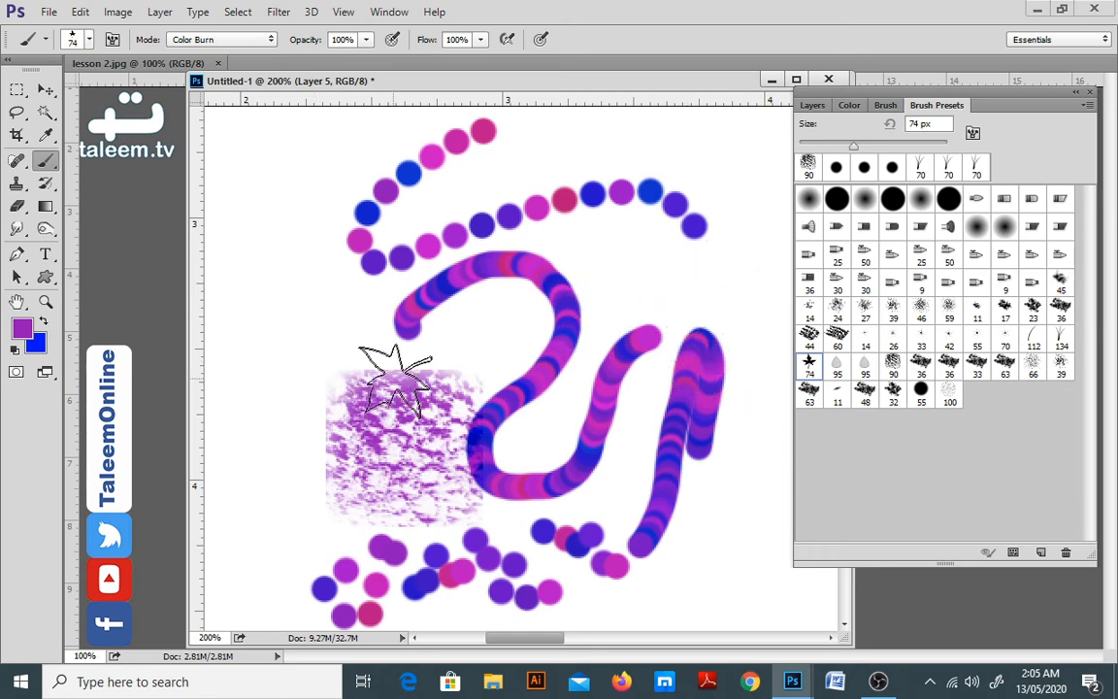
key(ctrl+a)
key(Delete)
Paint two strokes of scattered maple leaves on the cleared layer and show the leaf brush's Scattering settings.
mouse_move(425, 380)
mouse_down()
mouse_move(442, 352)
mouse_move(524, 328)
mouse_up()
mouse_move(619, 332)
mouse_down()
mouse_move(637, 301)
mouse_move(624, 236)
mouse_up()
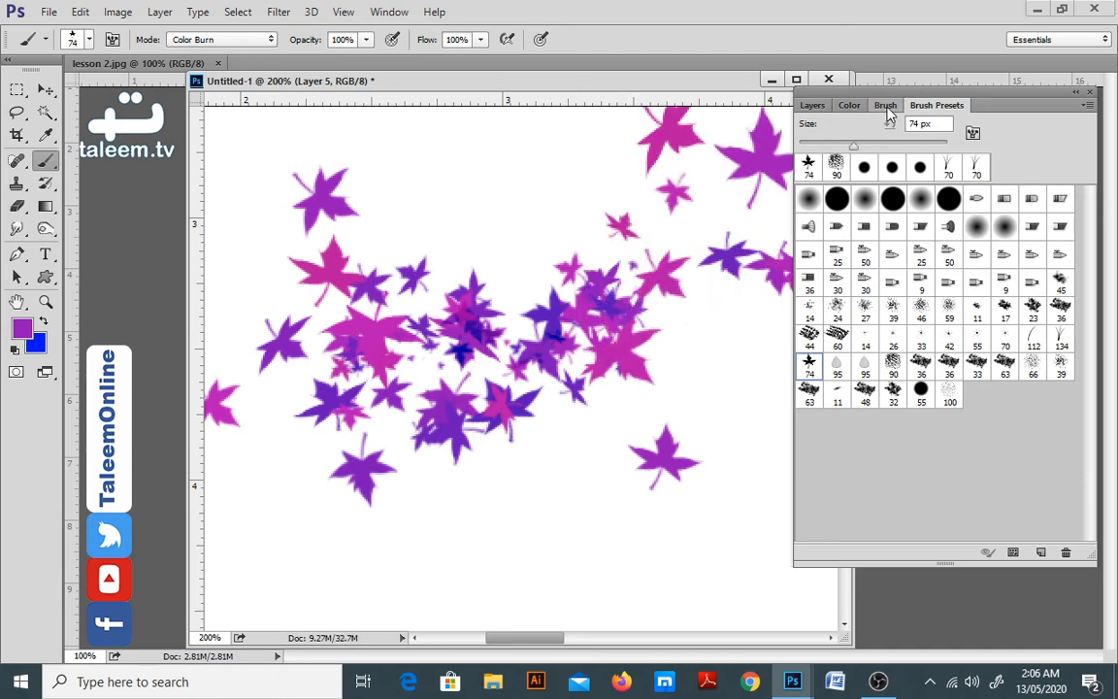
click(889, 107)
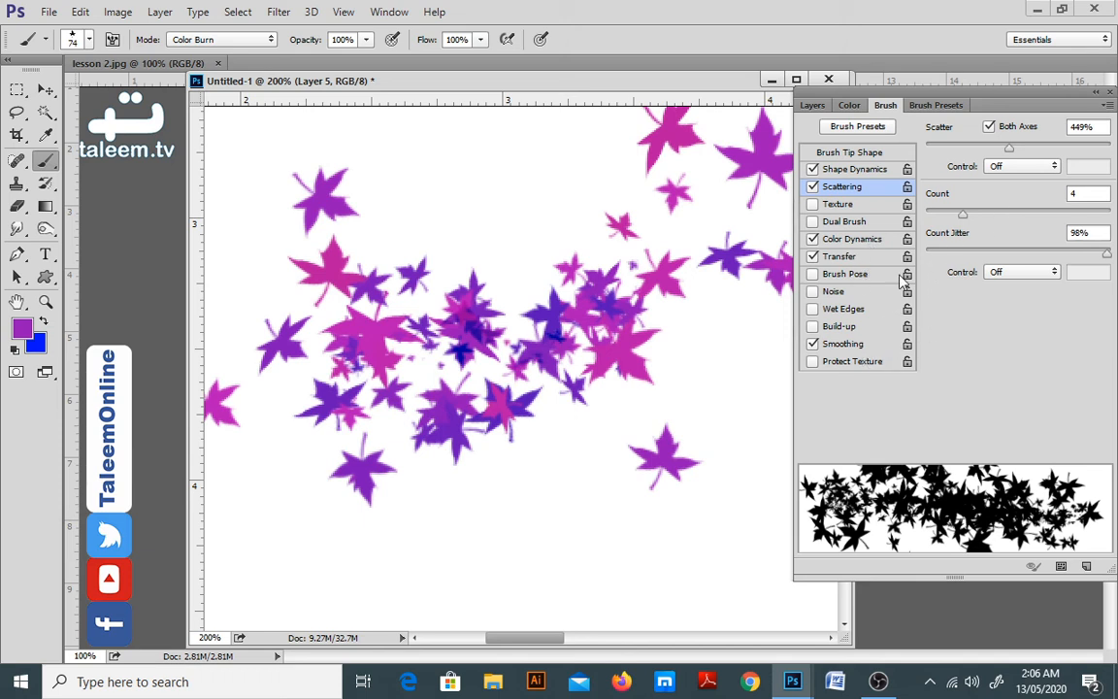
Review the leaf brush's Color Dynamics, select the 46 px spatter brush and clear the painted leaves.
click(853, 239)
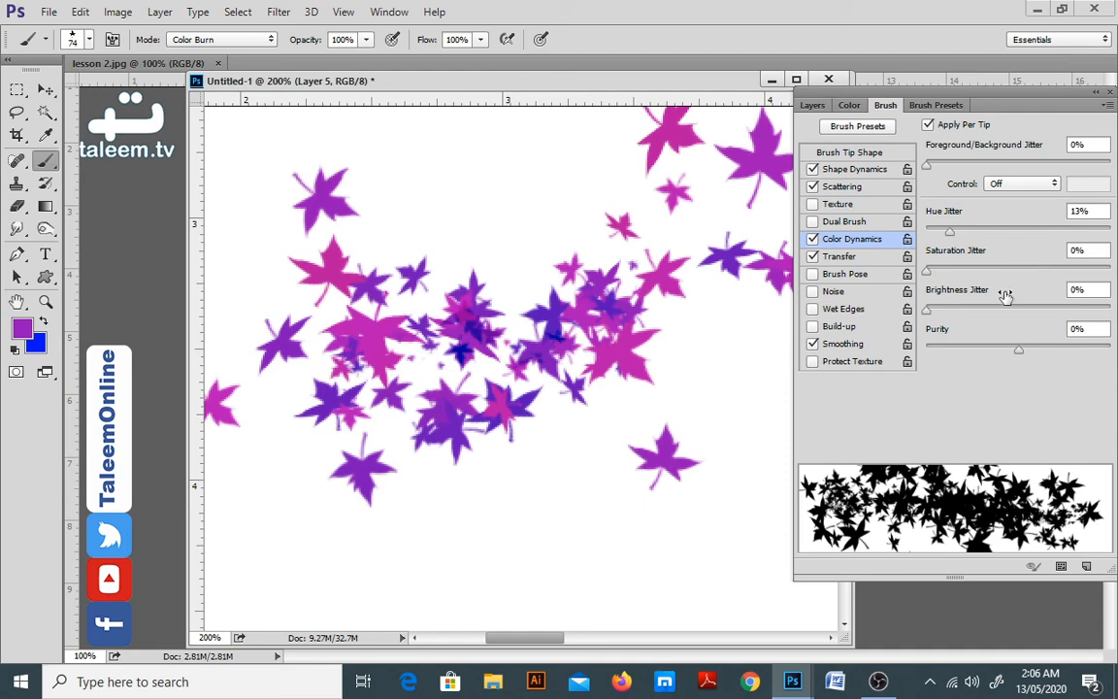
click(935, 105)
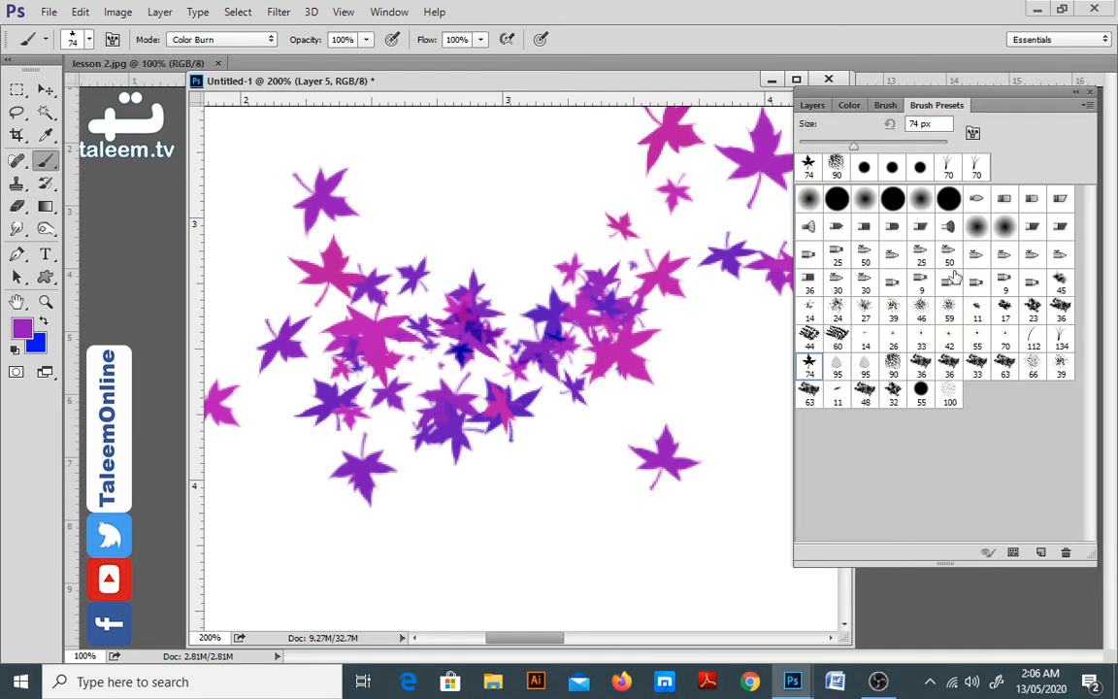
click(922, 313)
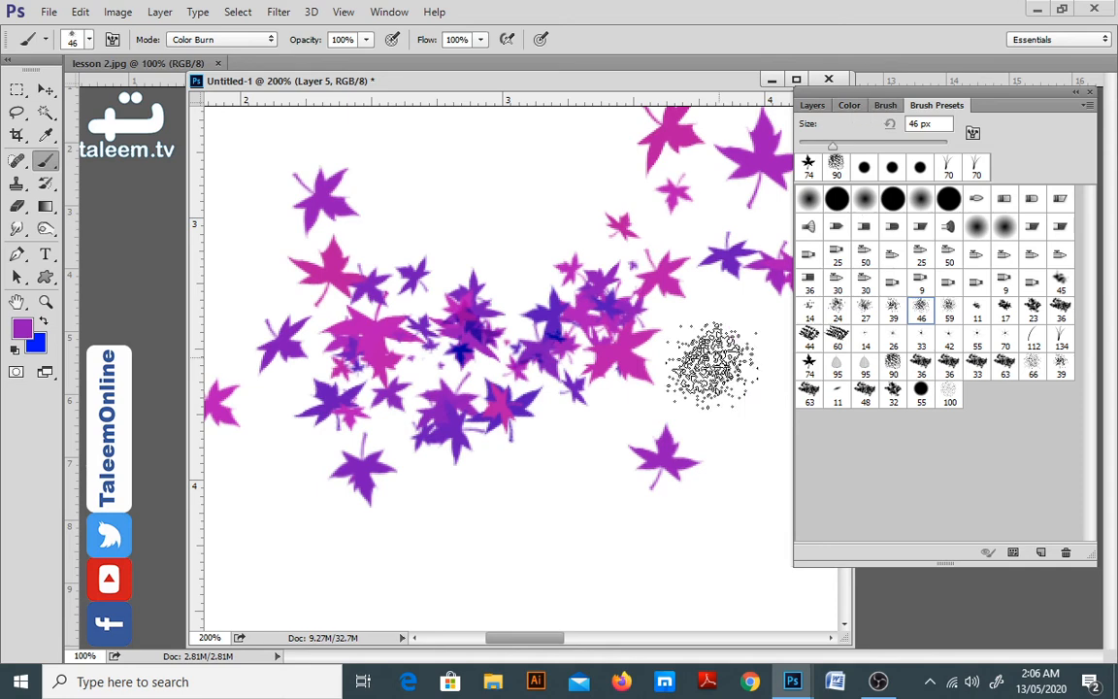
key(ctrl+z)
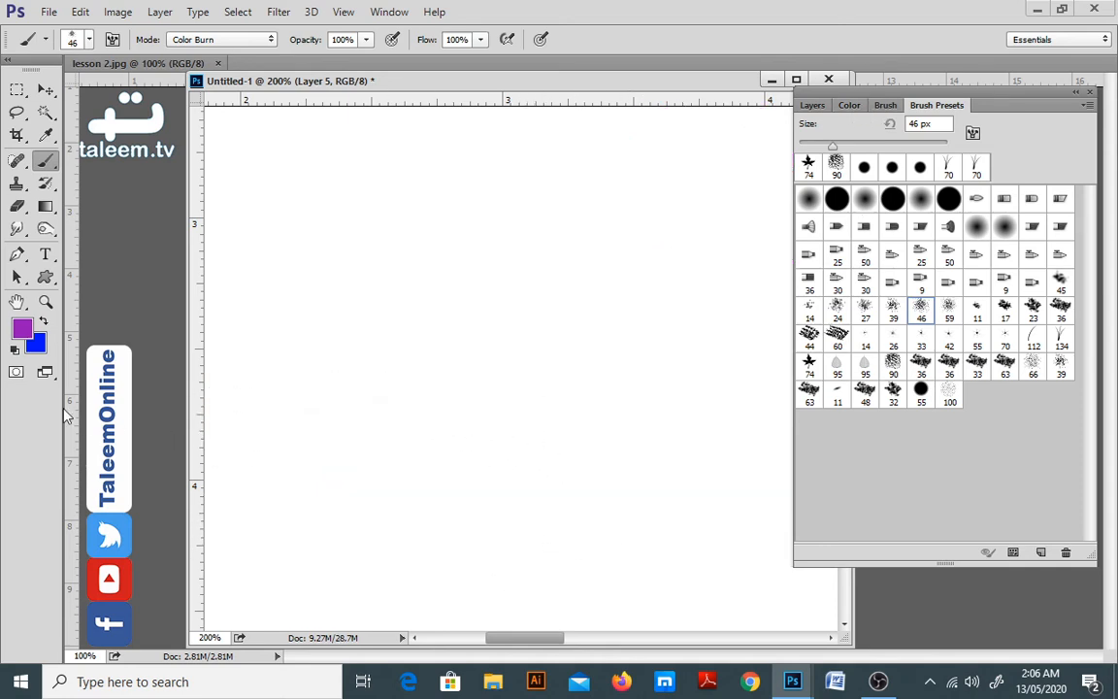
Change the foreground color from purple to teal blue and return to the Brush tool.
click(29, 329)
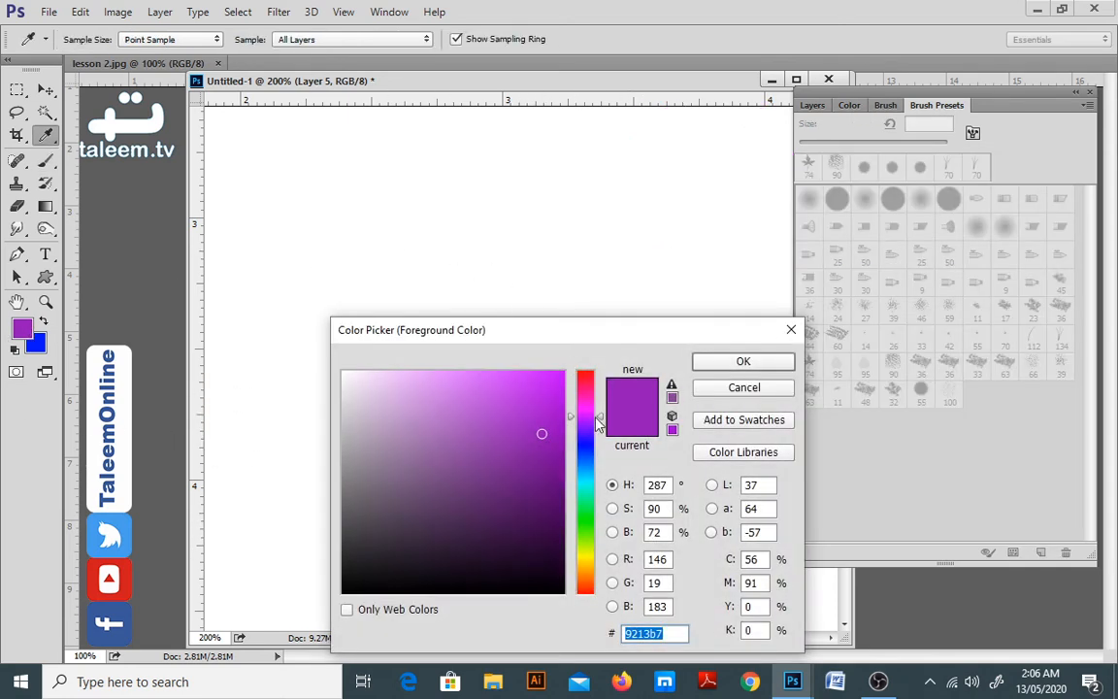
mouse_move(590, 498)
mouse_down()
mouse_move(584, 520)
mouse_move(579, 476)
mouse_up()
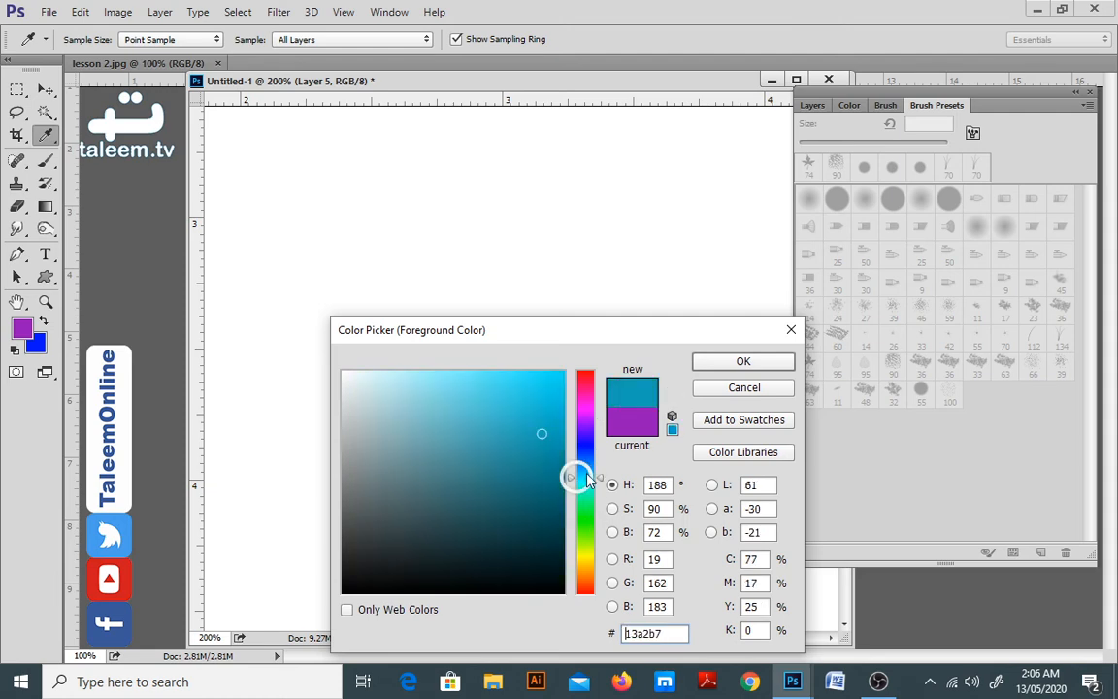
click(742, 362)
key(b)
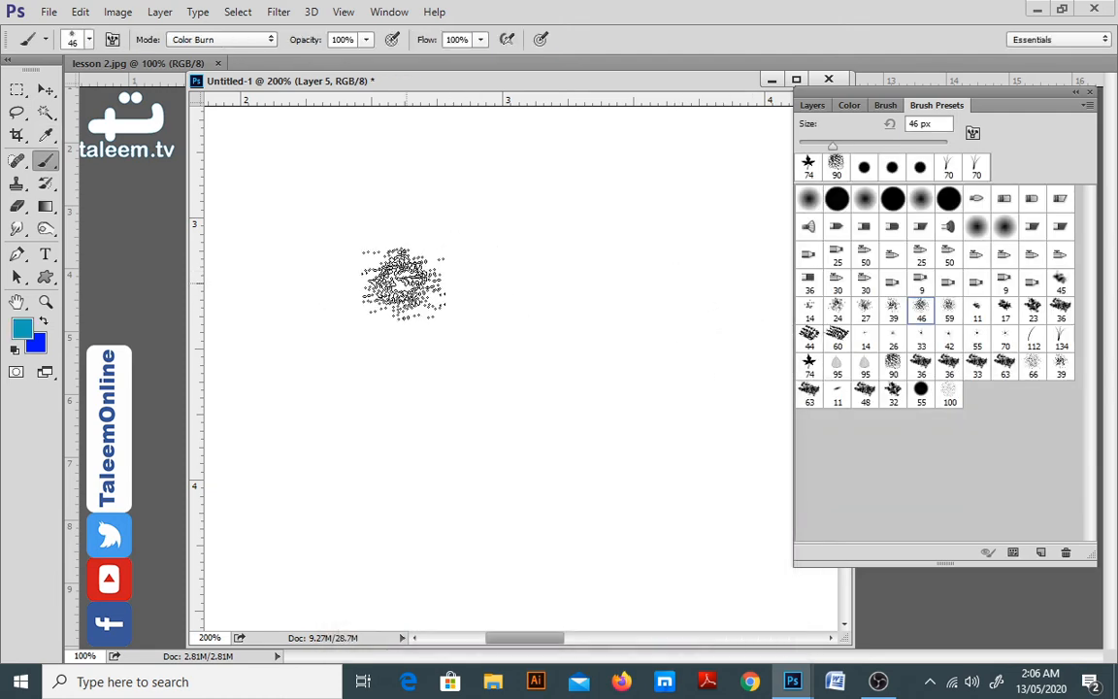
Paint three separate teal strokes with the 46 px brush, plus a tall fourth one with Smoothing off.
mouse_move(399, 281)
mouse_down()
mouse_move(496, 250)
mouse_move(558, 257)
mouse_up()
mouse_move(554, 365)
mouse_down()
mouse_move(427, 416)
mouse_move(495, 409)
mouse_move(504, 368)
mouse_up()
drag(635, 296, 638, 320)
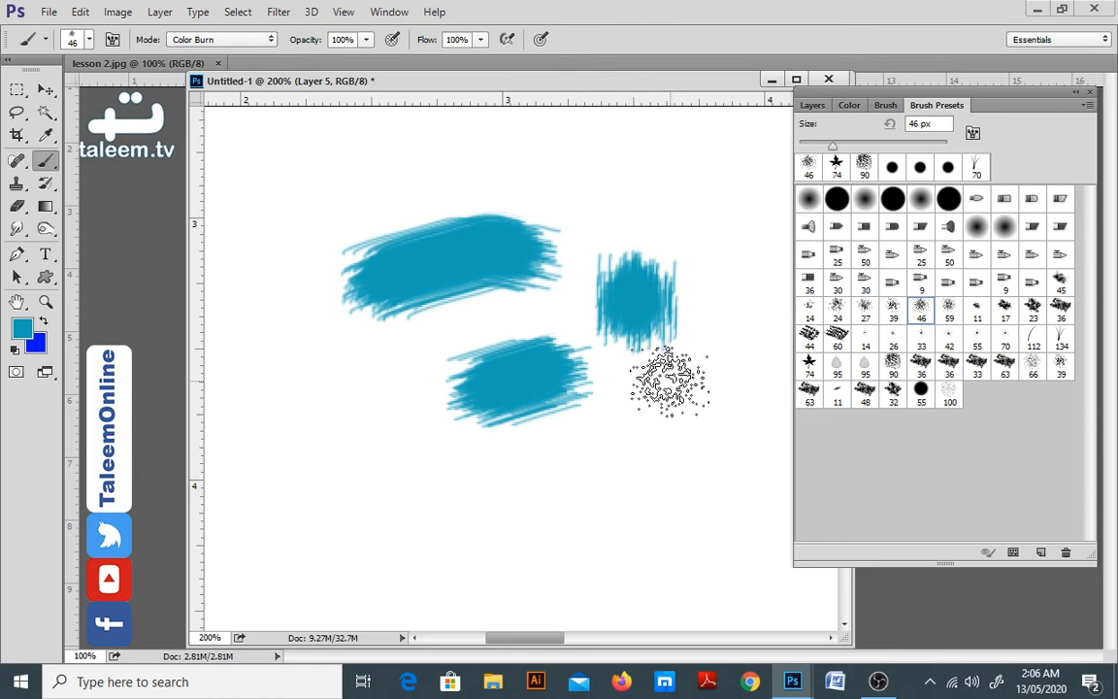
click(884, 106)
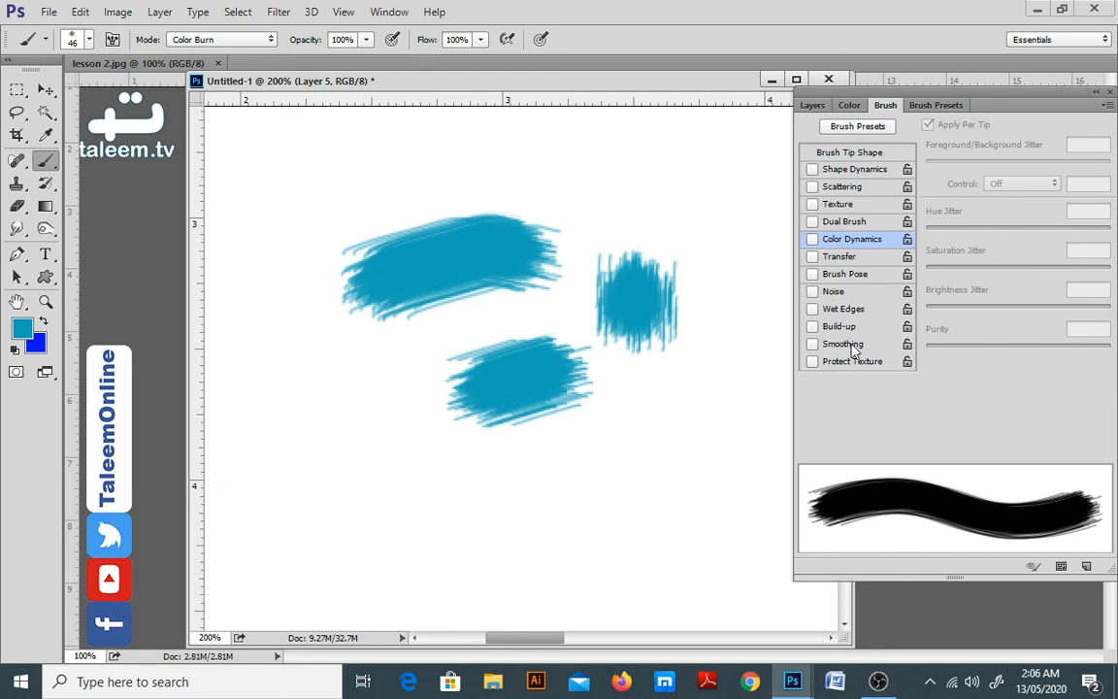
drag(711, 449, 707, 375)
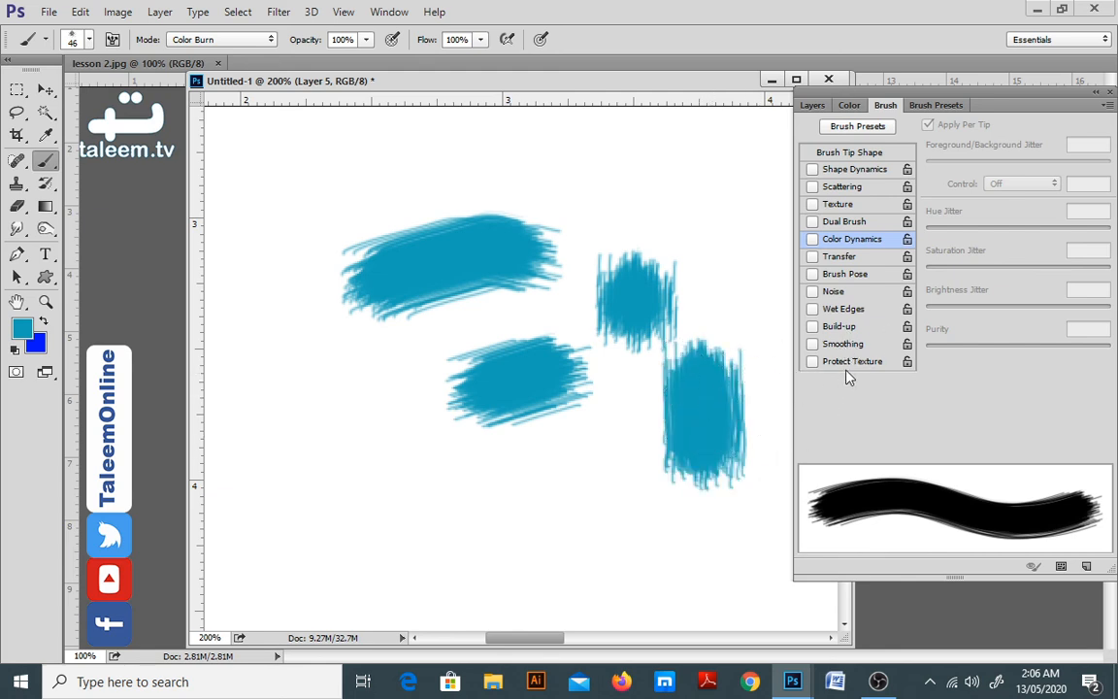
Select the 60 px textured brush, paint a curved stroke below the others and show the brush's settings.
click(931, 105)
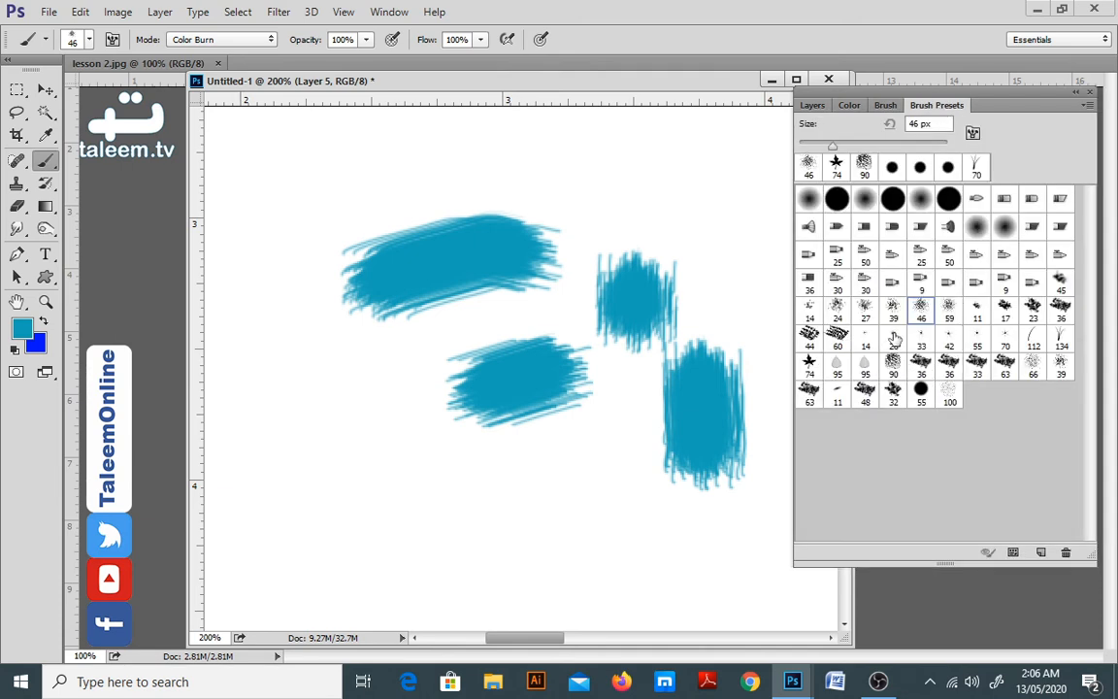
click(838, 342)
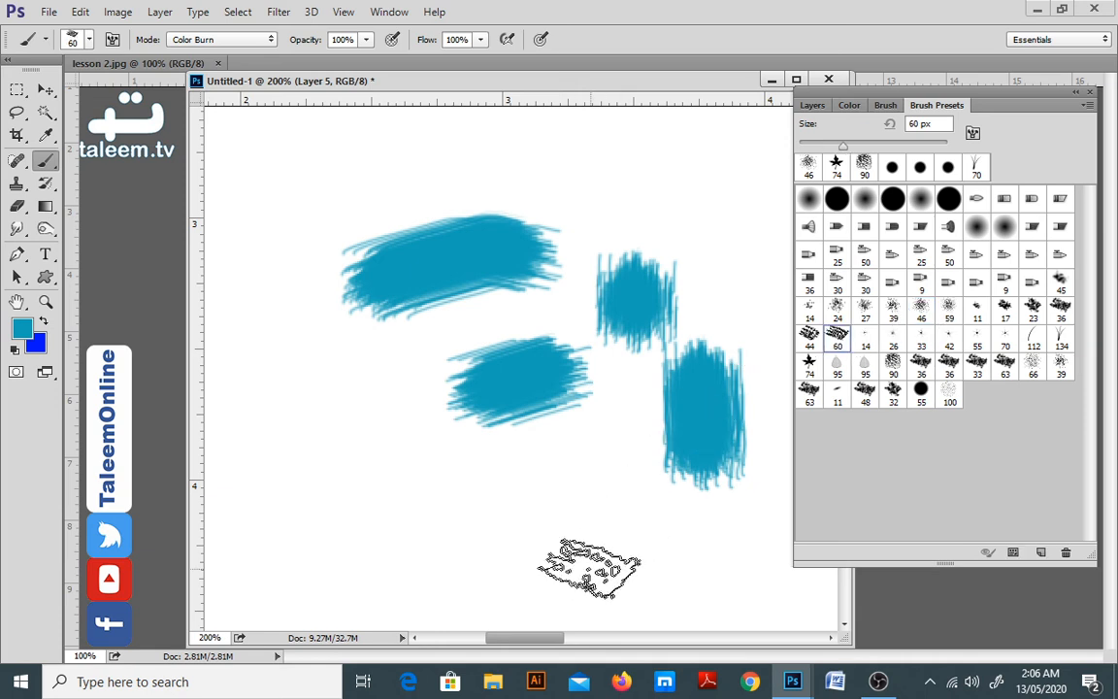
mouse_move(540, 558)
mouse_down()
mouse_move(561, 532)
mouse_move(661, 499)
mouse_move(674, 470)
mouse_up()
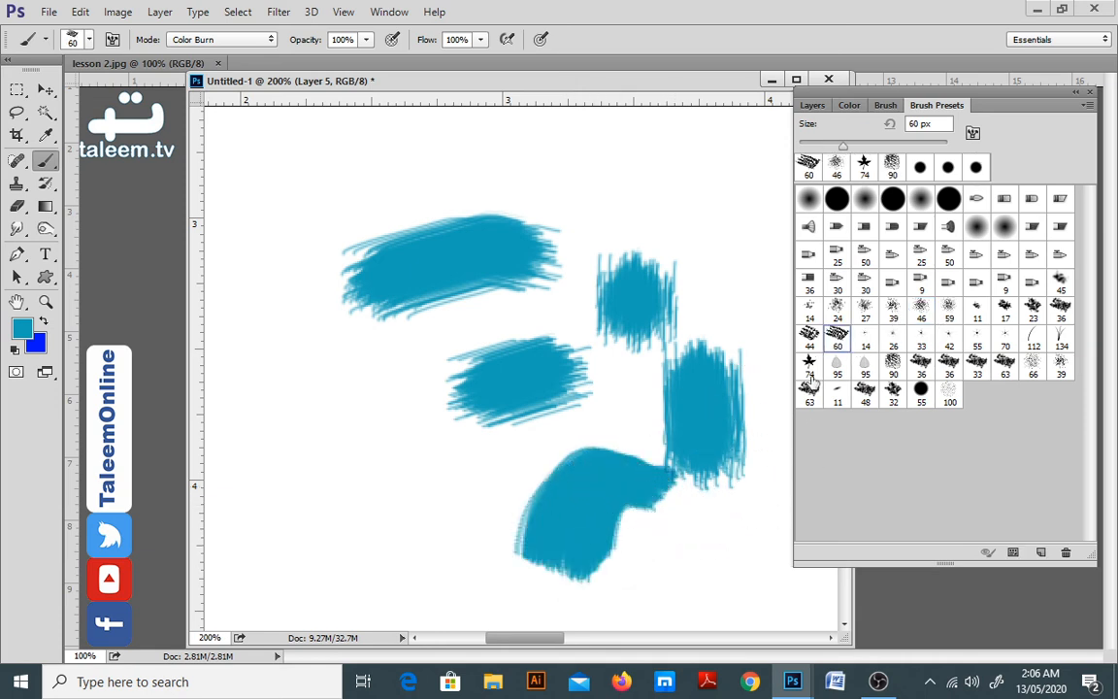
click(887, 106)
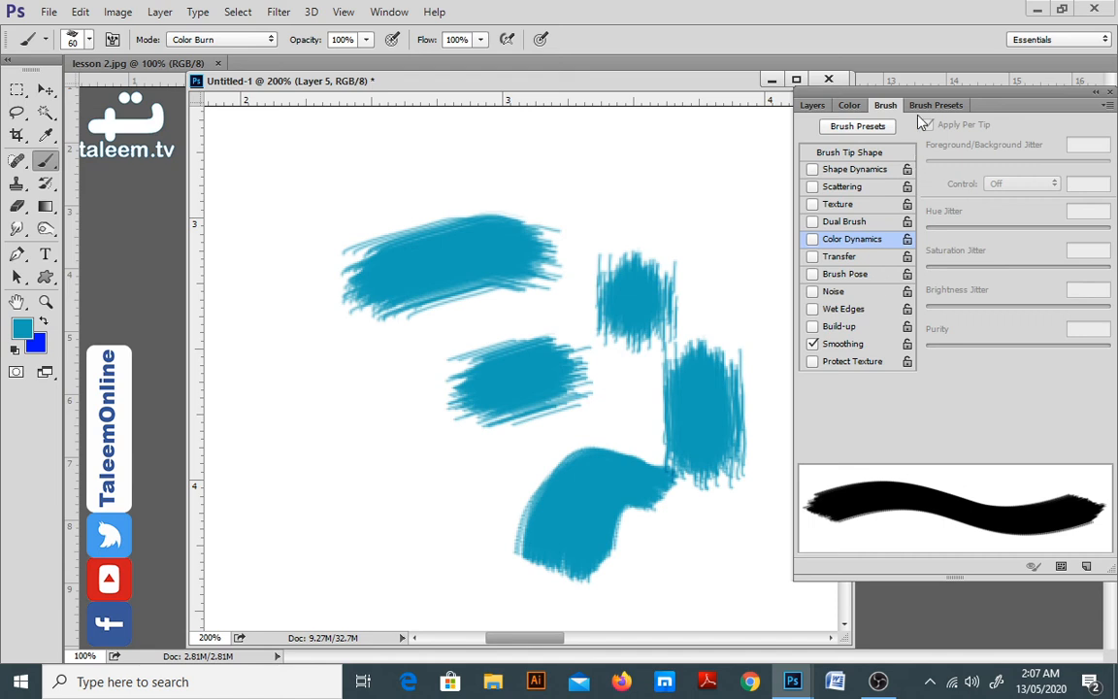
Select the 70 px star brush, paint an arched stroke beside the curved one and stamp a single star above it.
click(932, 105)
click(1012, 345)
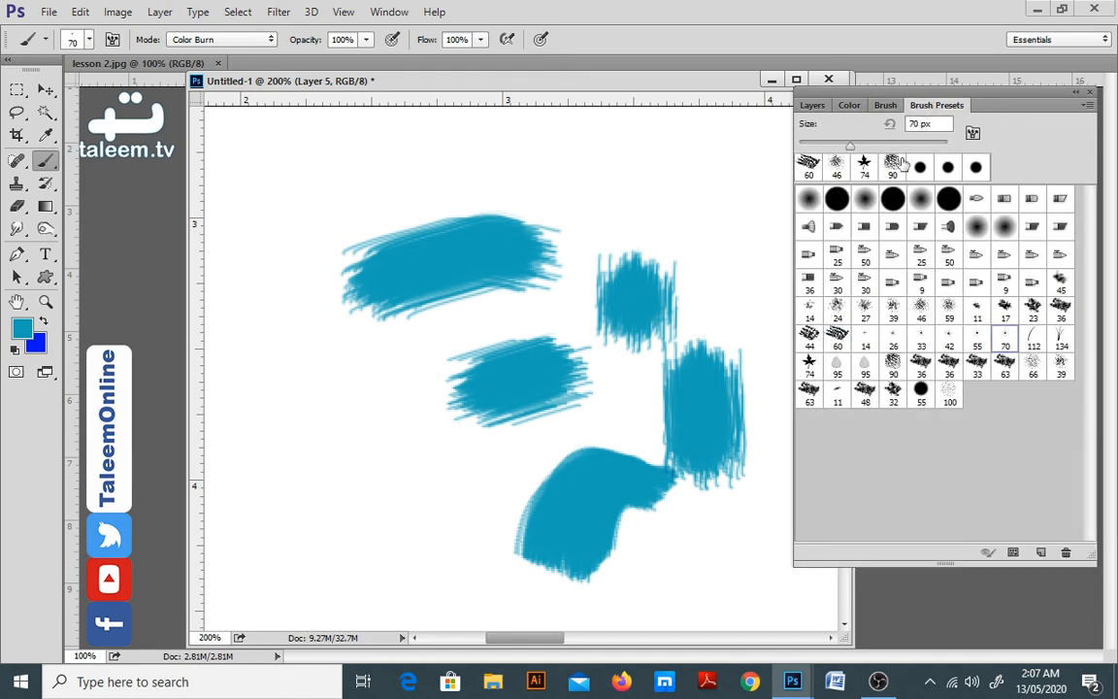
click(885, 105)
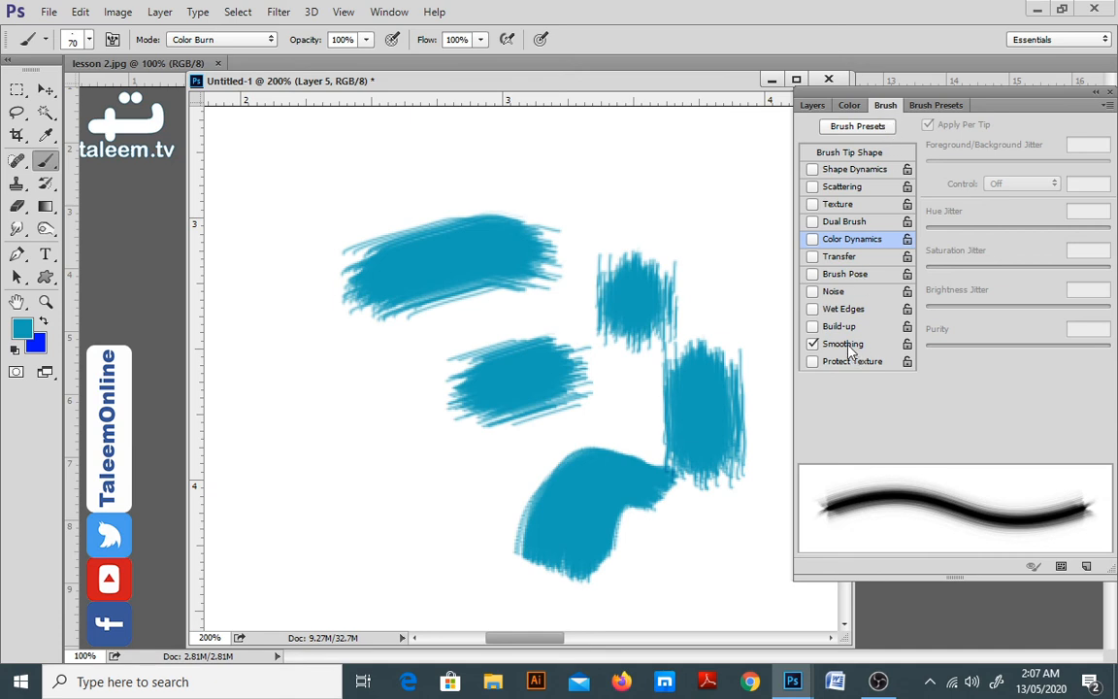
mouse_move(334, 572)
mouse_down()
mouse_move(365, 505)
mouse_move(401, 482)
mouse_move(436, 478)
mouse_move(465, 536)
mouse_up()
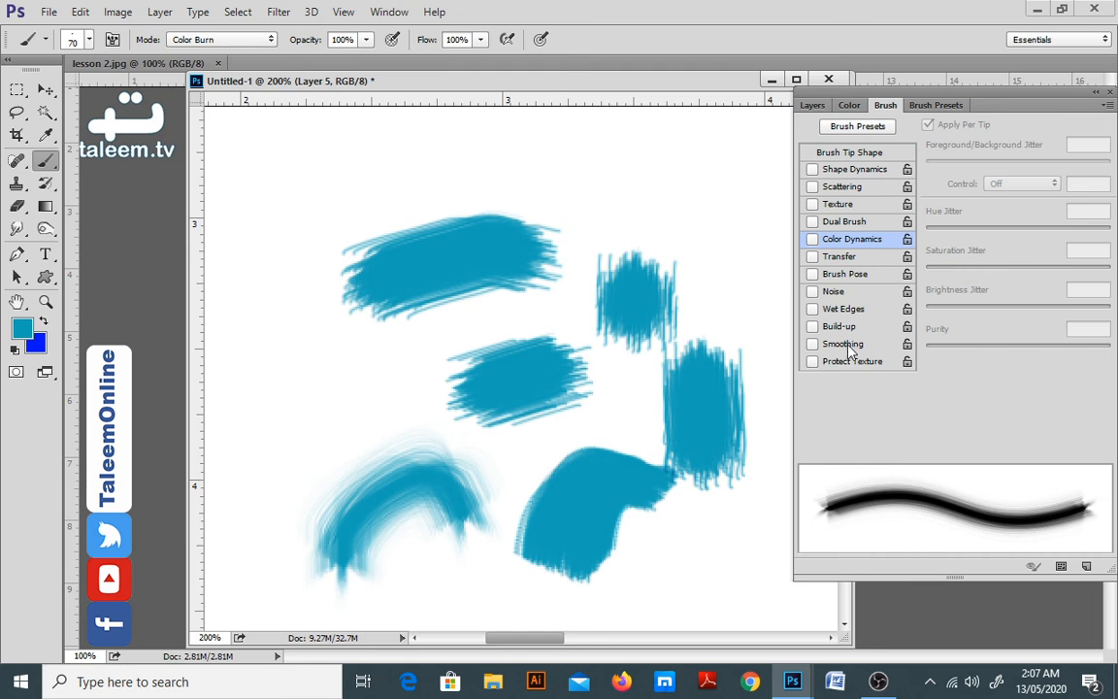
click(330, 404)
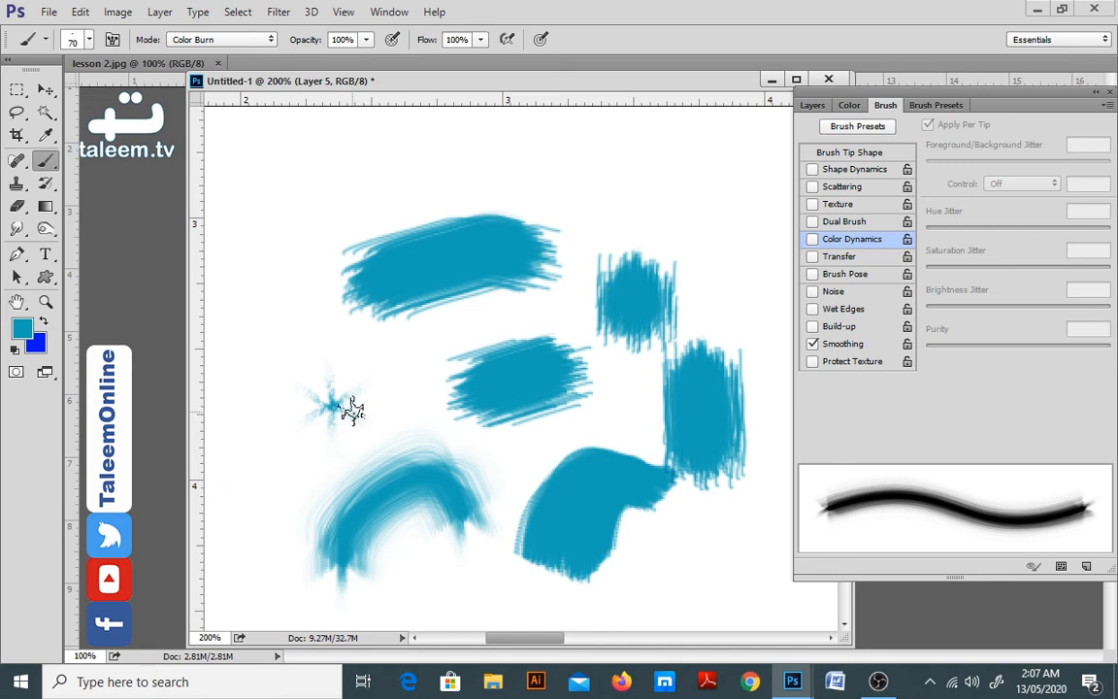
Enable Build-up and Color Dynamics with 38% Foreground/Background Jitter, and paint a wavy stroke above the existing strokes.
click(845, 344)
click(844, 328)
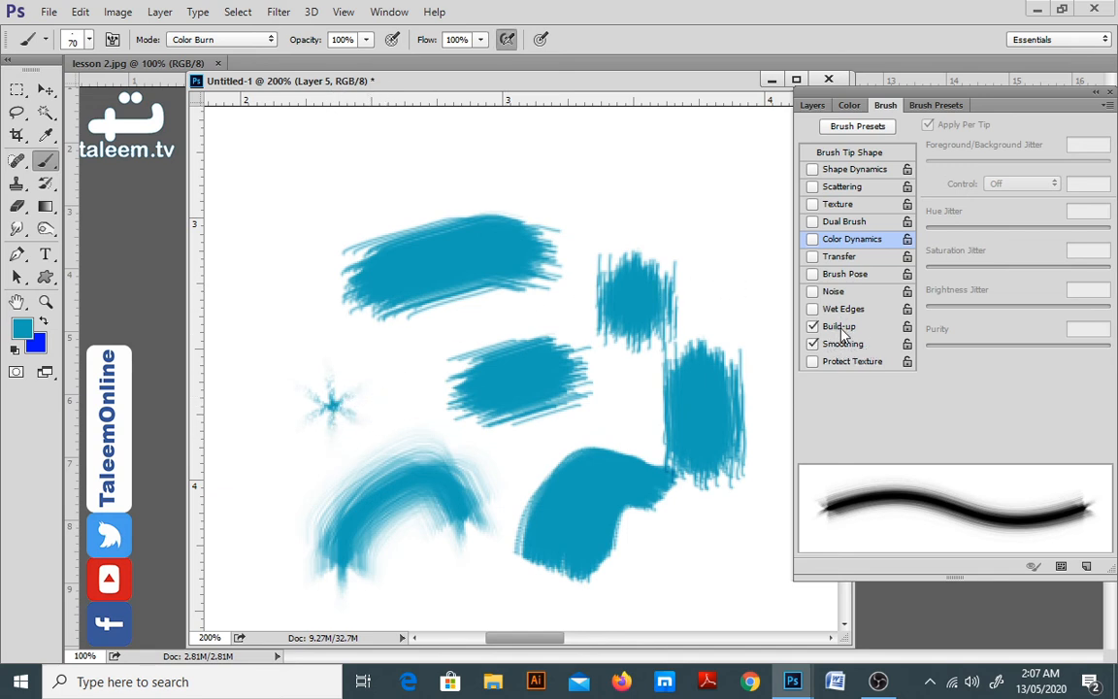
click(815, 243)
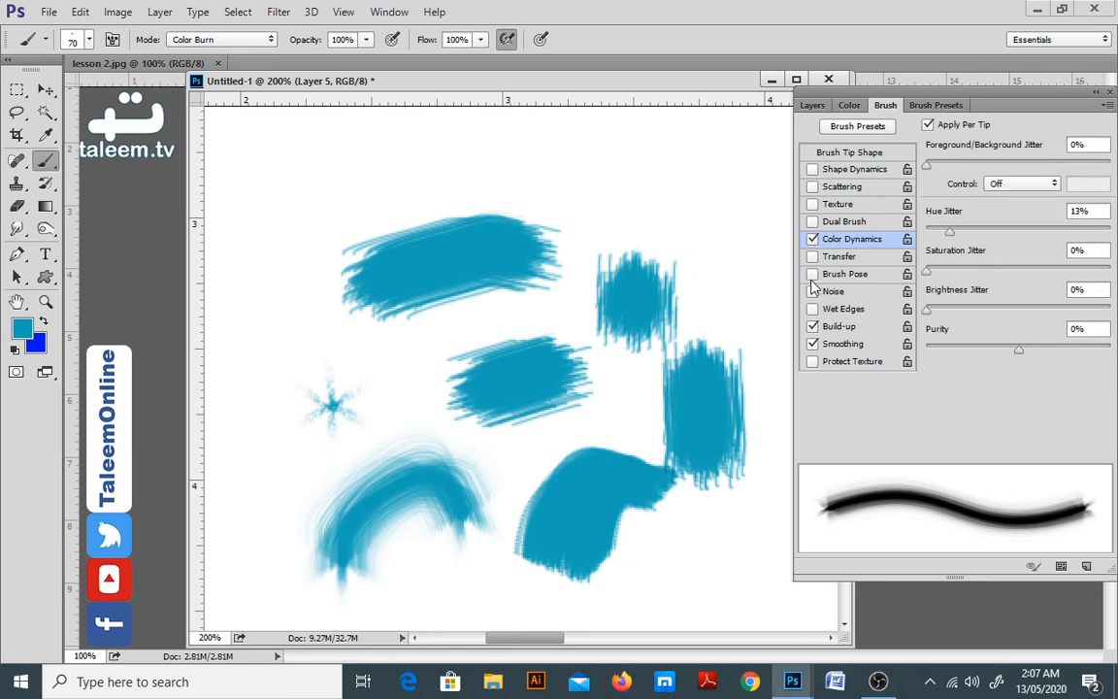
drag(983, 163, 996, 163)
mouse_move(691, 175)
mouse_down()
mouse_move(617, 168)
mouse_move(514, 190)
mouse_move(406, 183)
mouse_move(361, 202)
mouse_move(330, 181)
mouse_up()
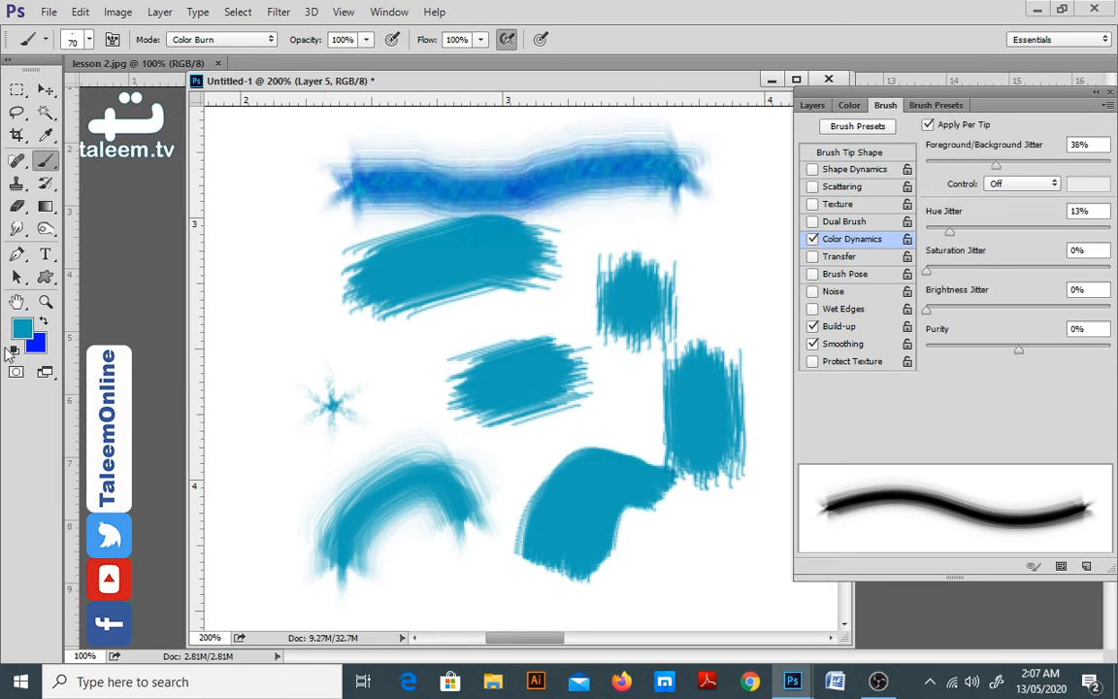
Set the background color to red fb0035 and paint a long winding stroke across the existing strokes.
click(39, 343)
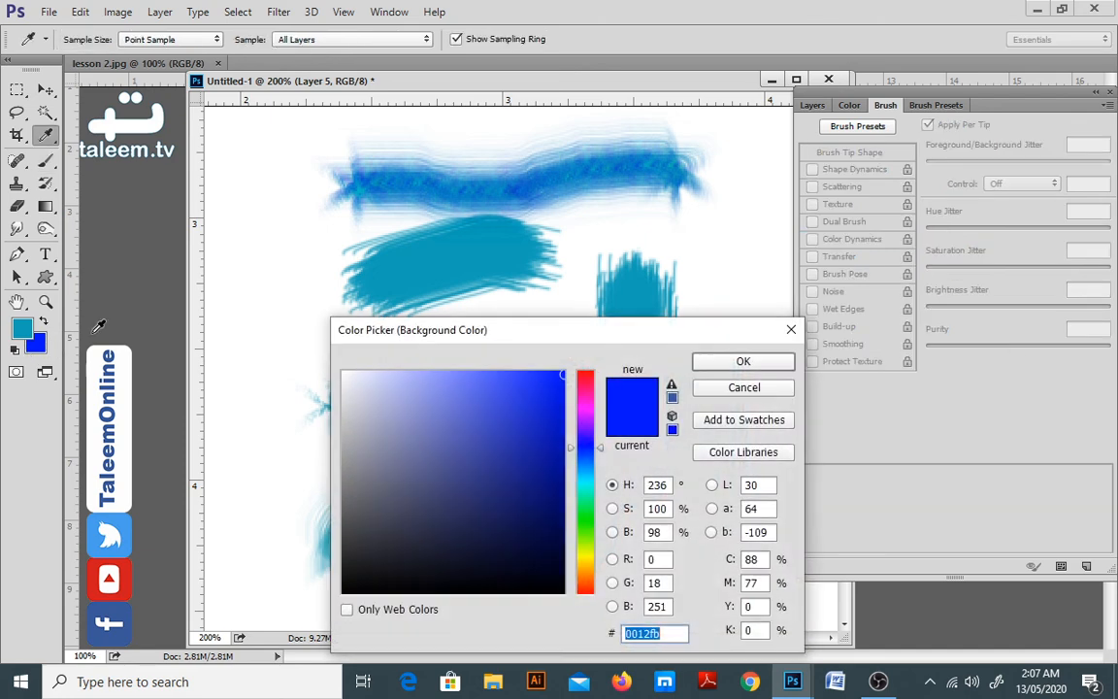
click(587, 380)
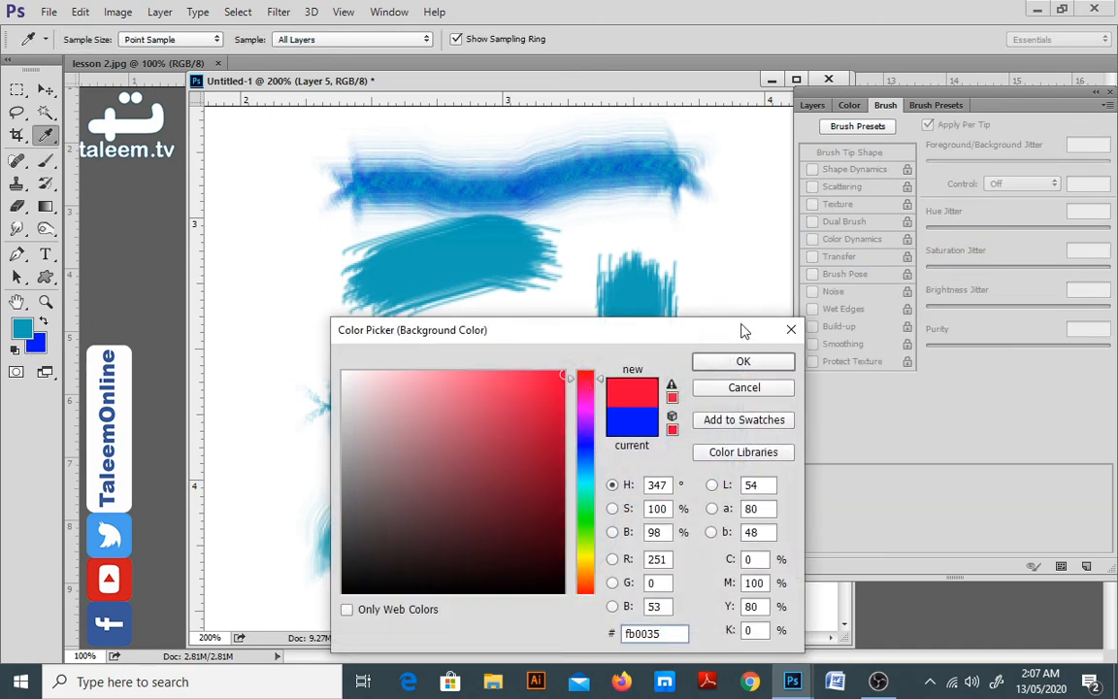
click(741, 362)
mouse_move(722, 255)
mouse_down()
mouse_move(659, 250)
mouse_move(565, 359)
mouse_move(502, 381)
mouse_move(393, 397)
mouse_move(336, 369)
mouse_move(317, 304)
mouse_move(368, 259)
mouse_move(422, 276)
mouse_up()
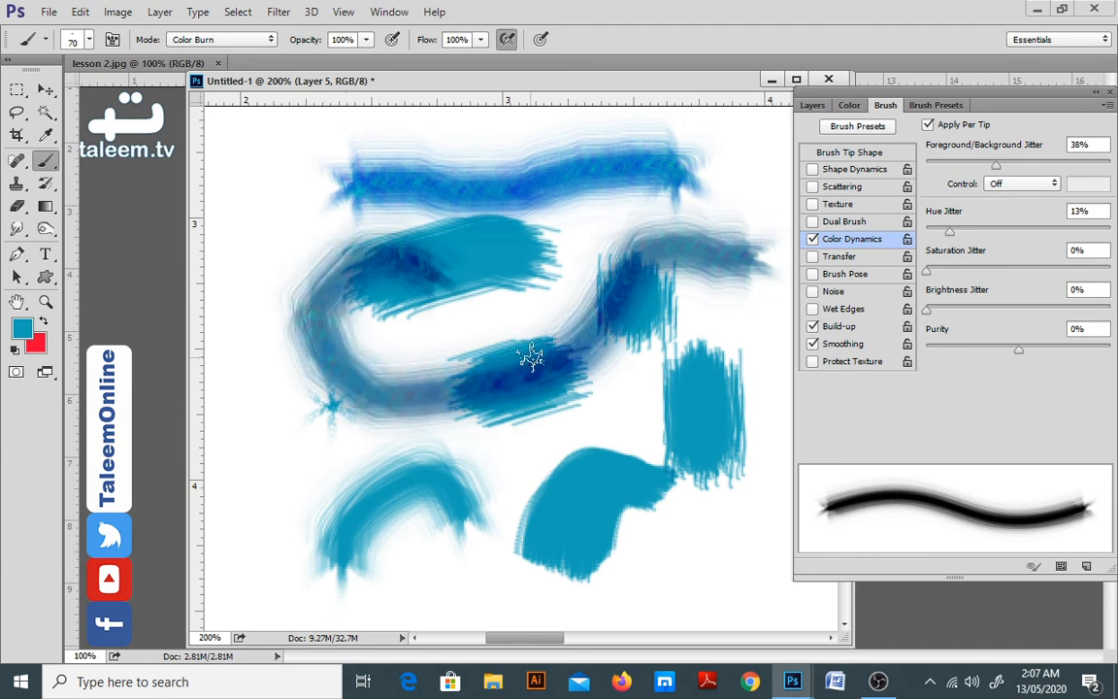
Clear everything painted on the current layer and show the brush presets.
key(ctrl+a)
key(Delete)
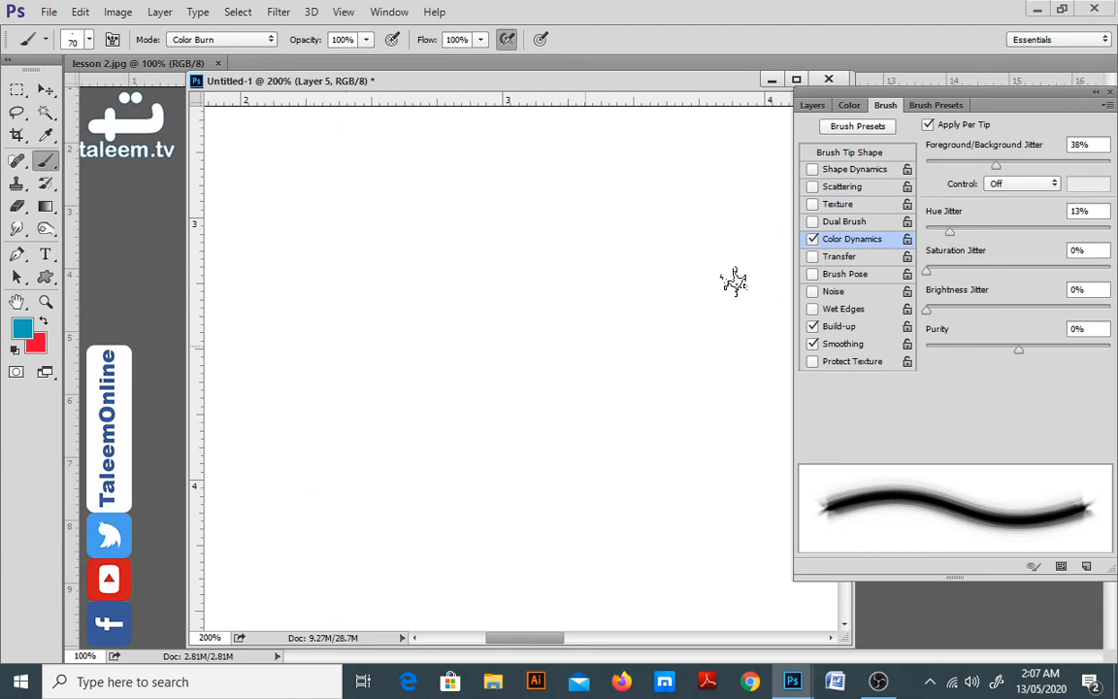
click(939, 105)
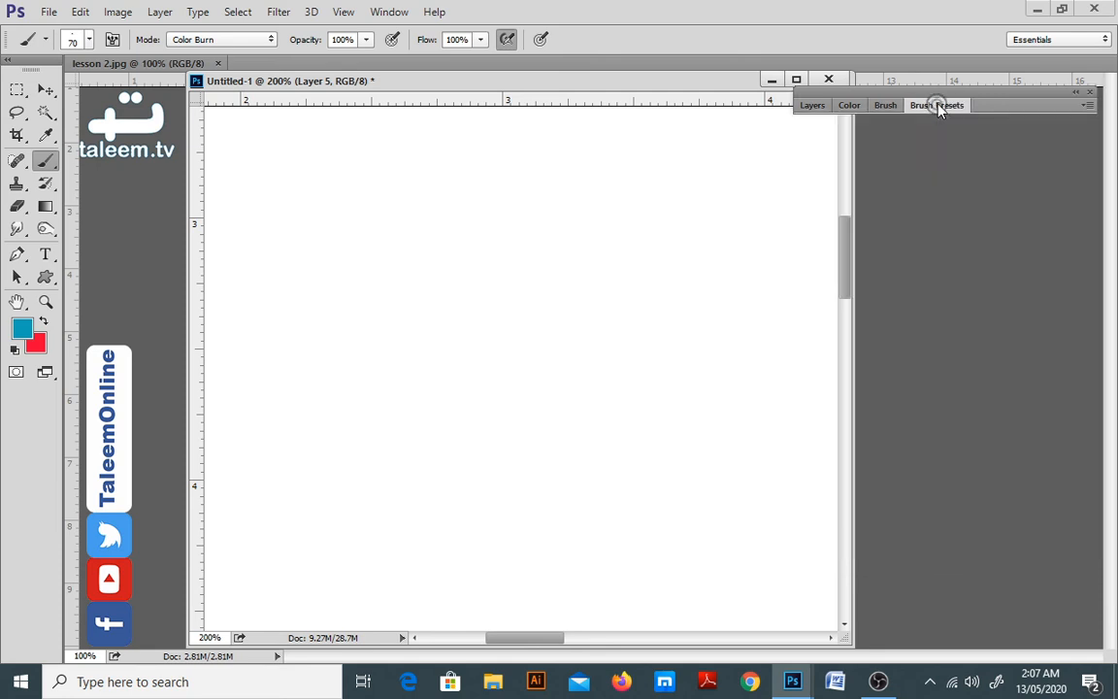
click(886, 107)
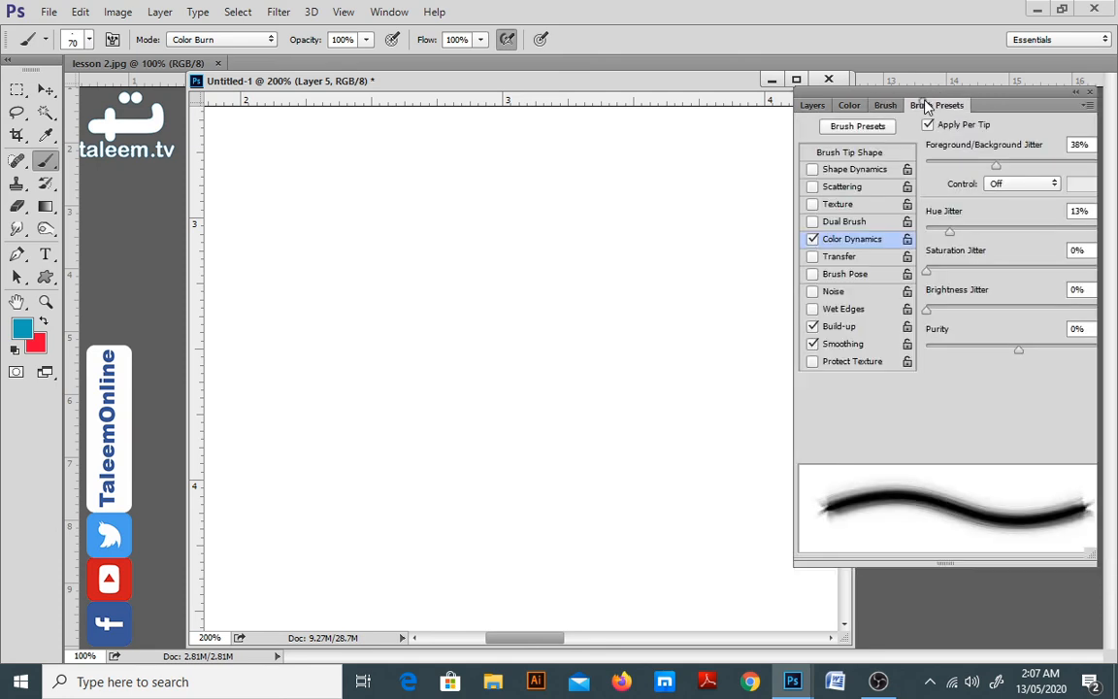
click(927, 105)
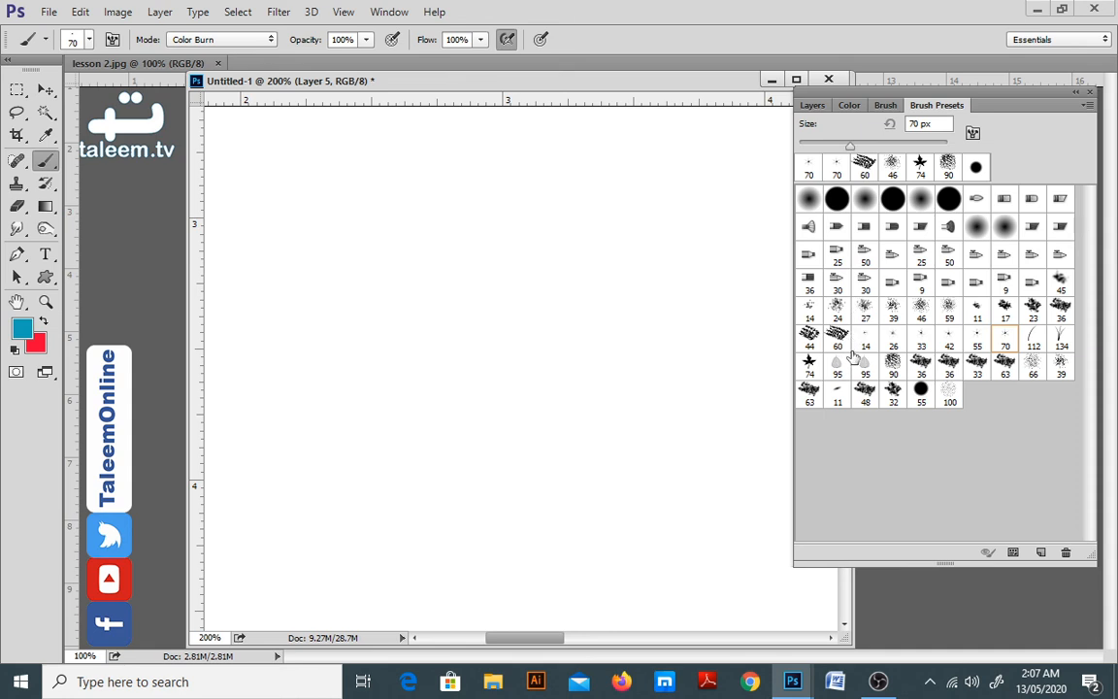
Select the 70 px fan bristle brush, check its settings and paint two separate vertical strokes.
click(946, 229)
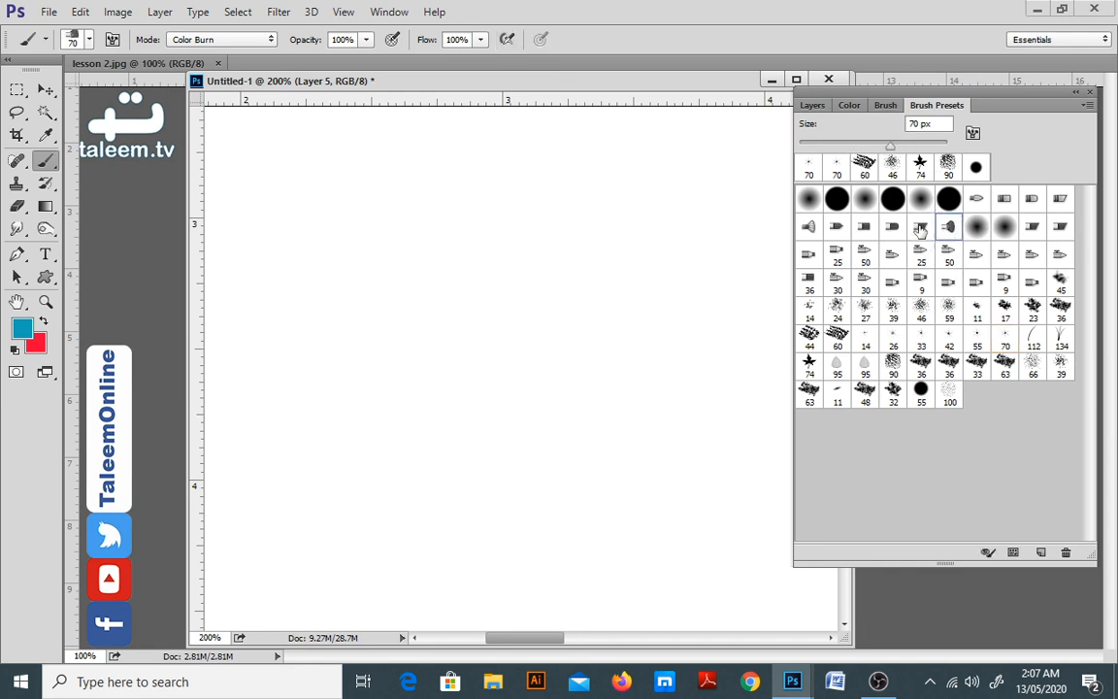
click(885, 107)
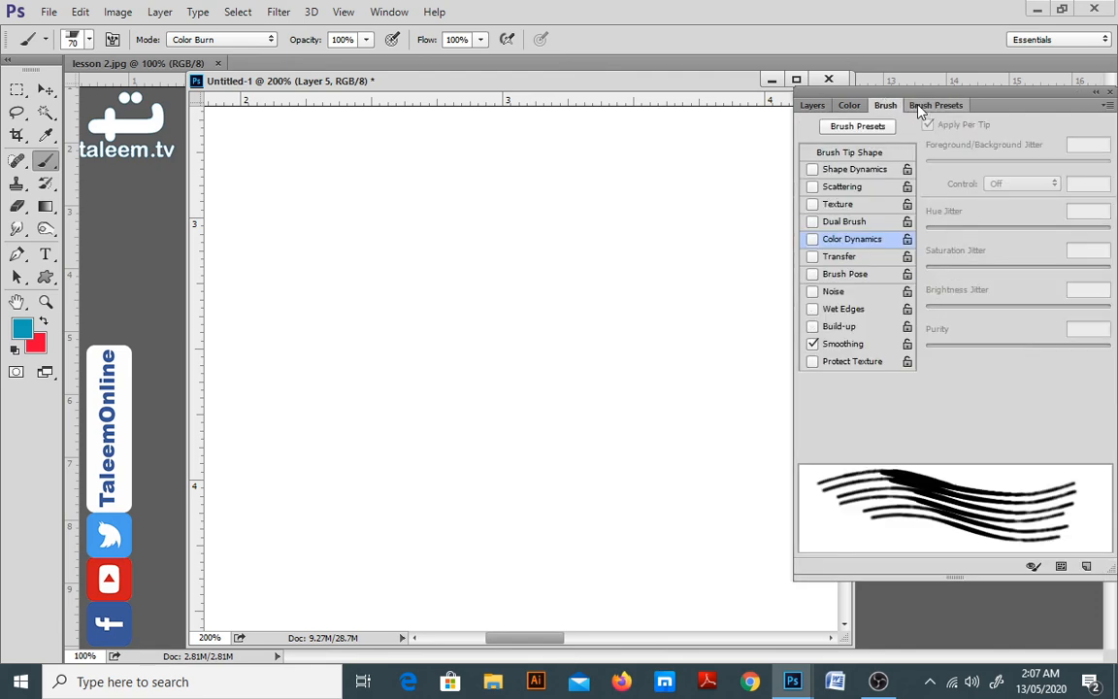
click(927, 104)
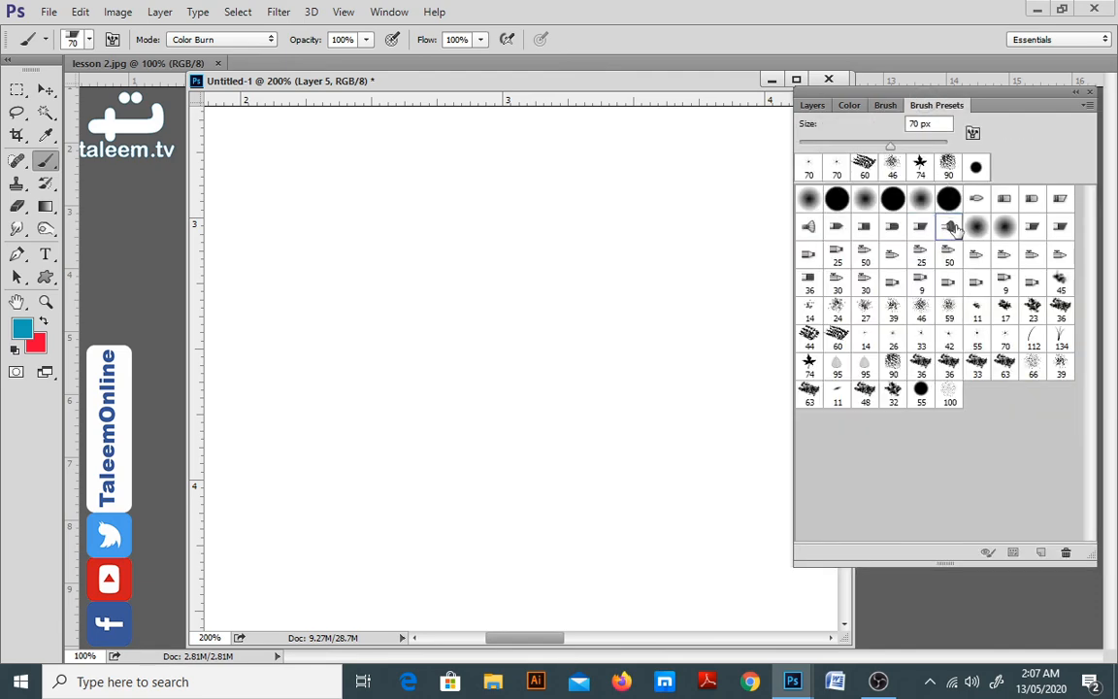
drag(670, 233, 641, 354)
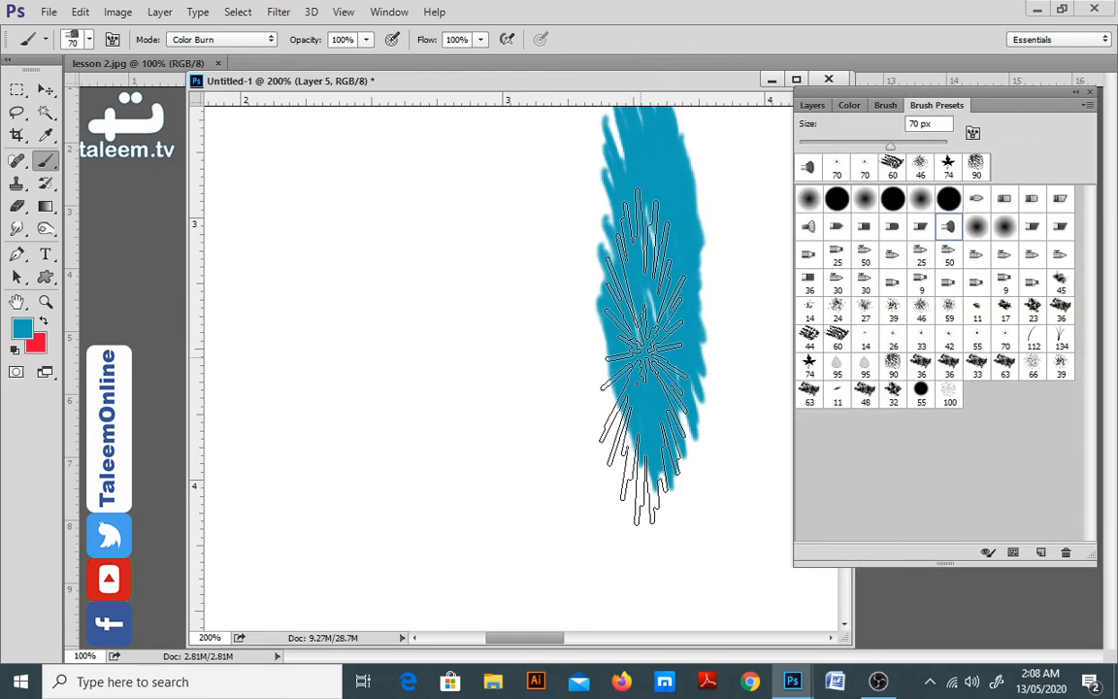
drag(386, 381, 398, 398)
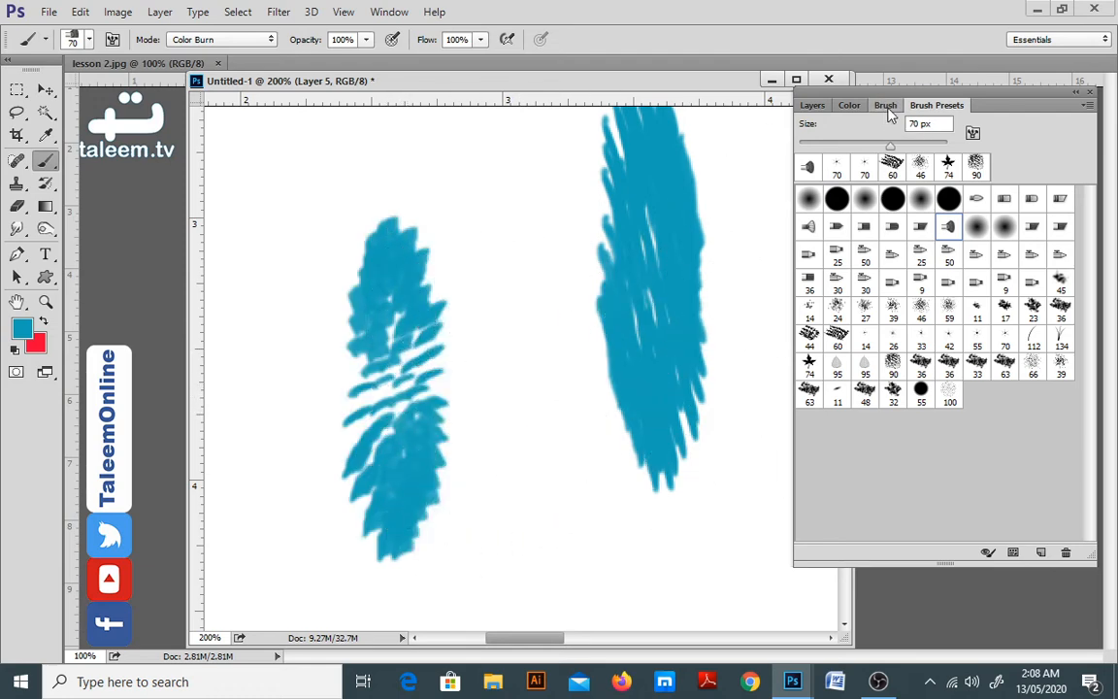
Enable Scattering with 431% scatter for the bristle brush and paint a broad stroke across both vertical strokes.
click(886, 107)
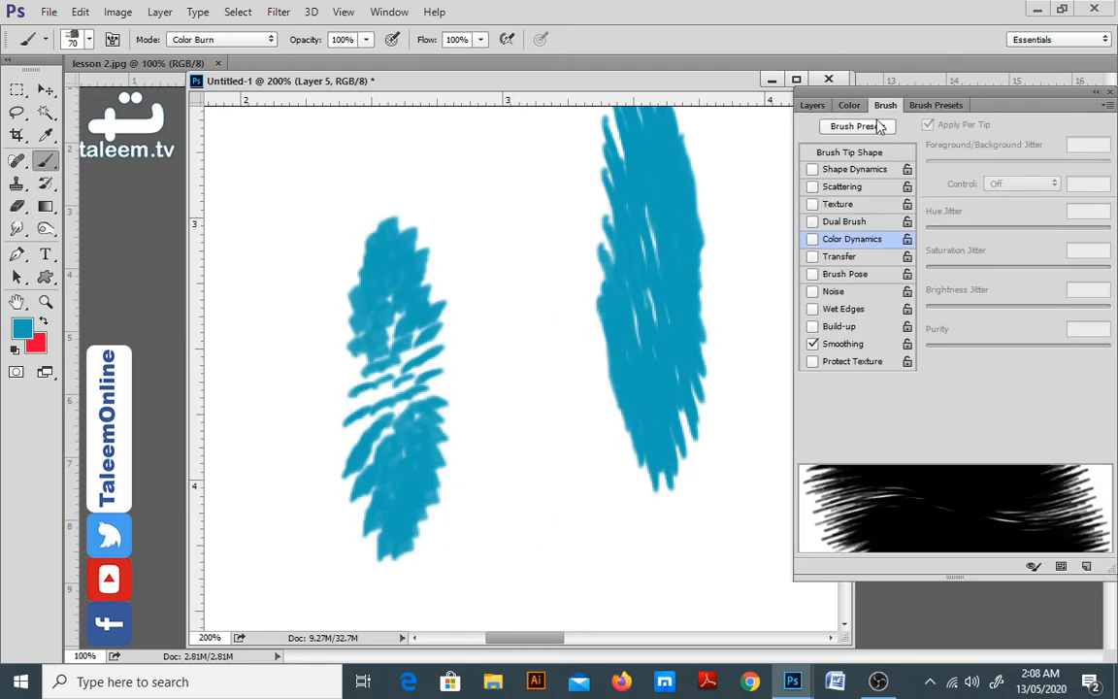
click(842, 186)
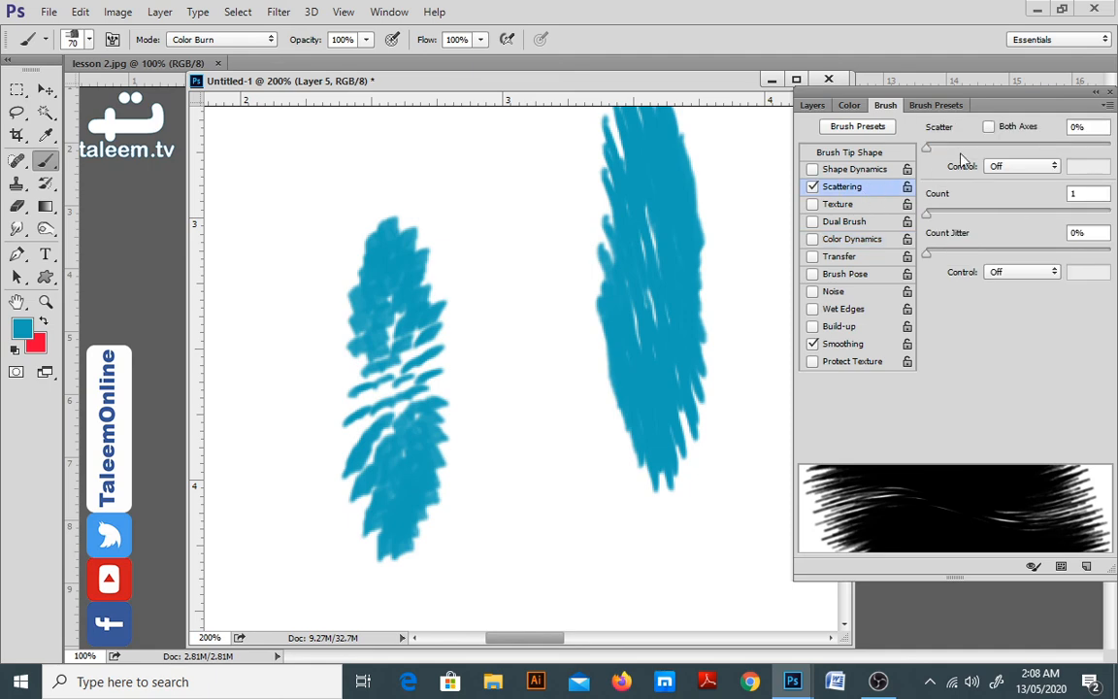
drag(951, 148, 1005, 148)
mouse_move(602, 407)
mouse_down()
mouse_move(578, 524)
mouse_move(482, 446)
mouse_up()
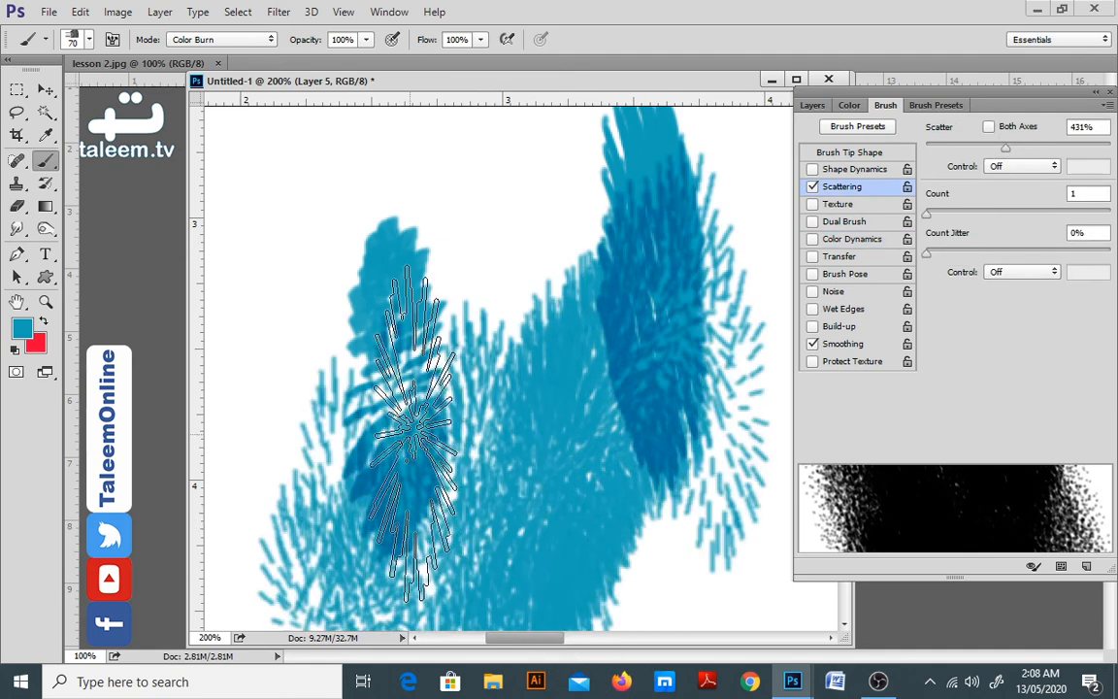